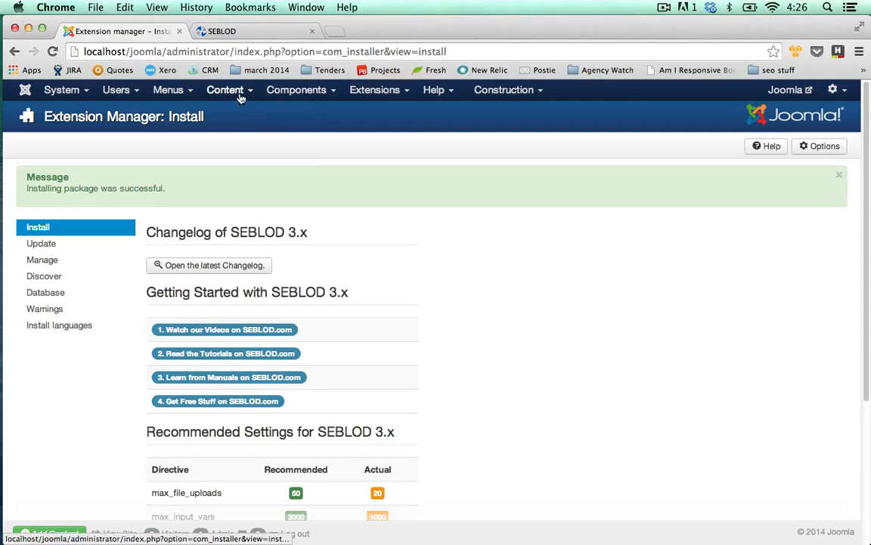
Step: Create a new article category titled Staff Directory, then save and close it
click(220, 89)
mouse_move(244, 114)
click(299, 130)
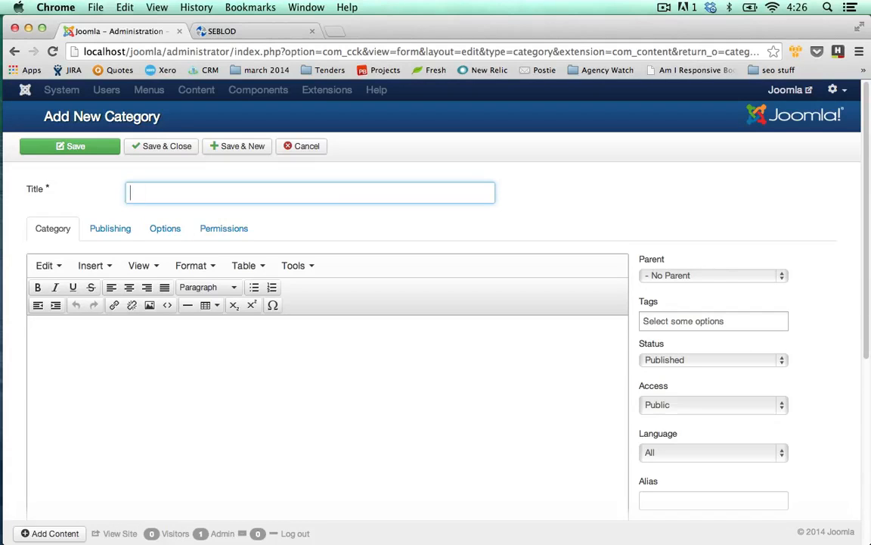
text(Staff Directo)
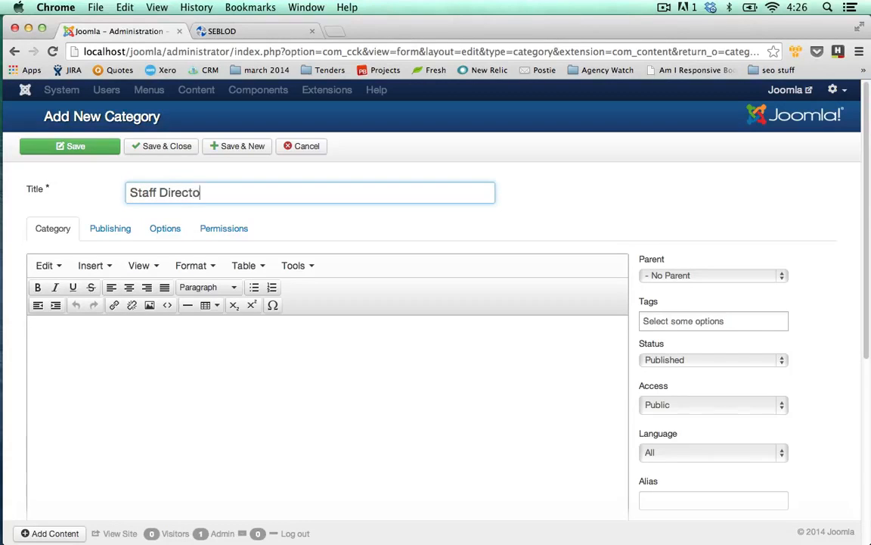
text(ry)
click(153, 147)
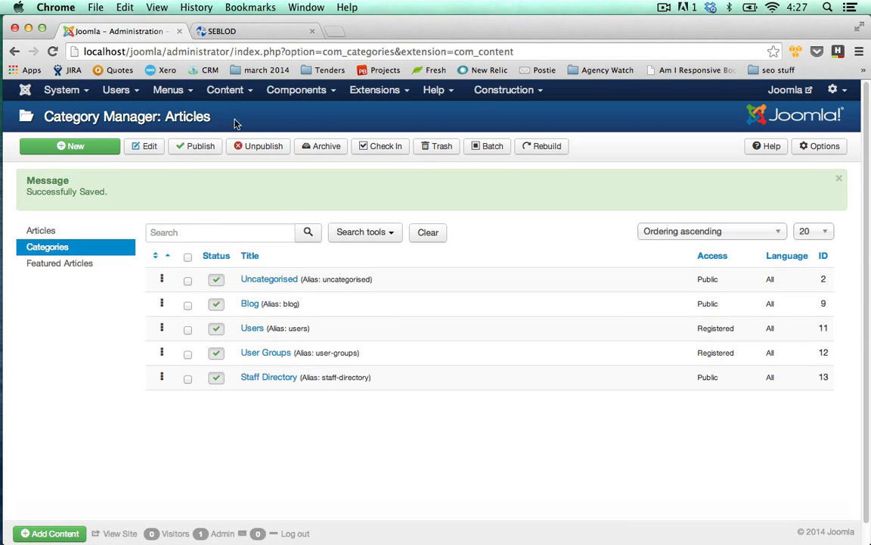
Step: Start a new app folder titled Staff Directory in SEBLOD's App Folder Manager
click(290, 97)
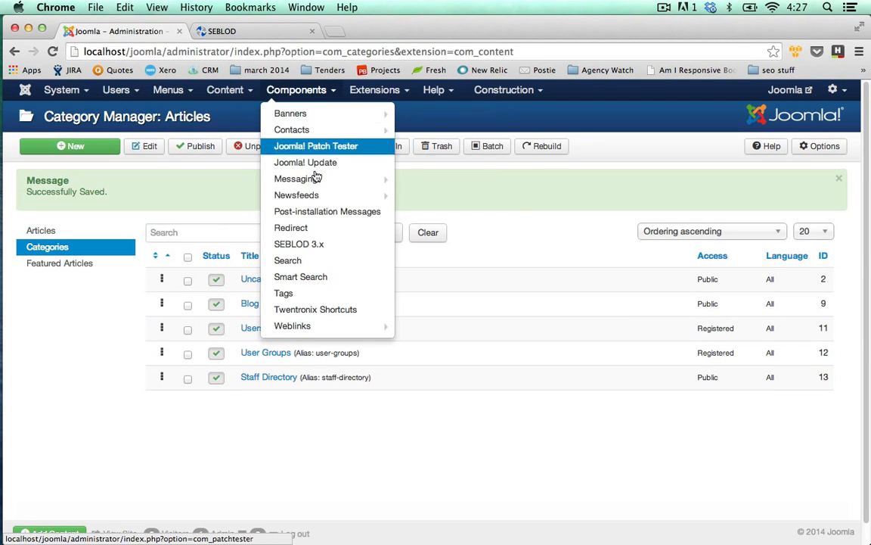
click(330, 243)
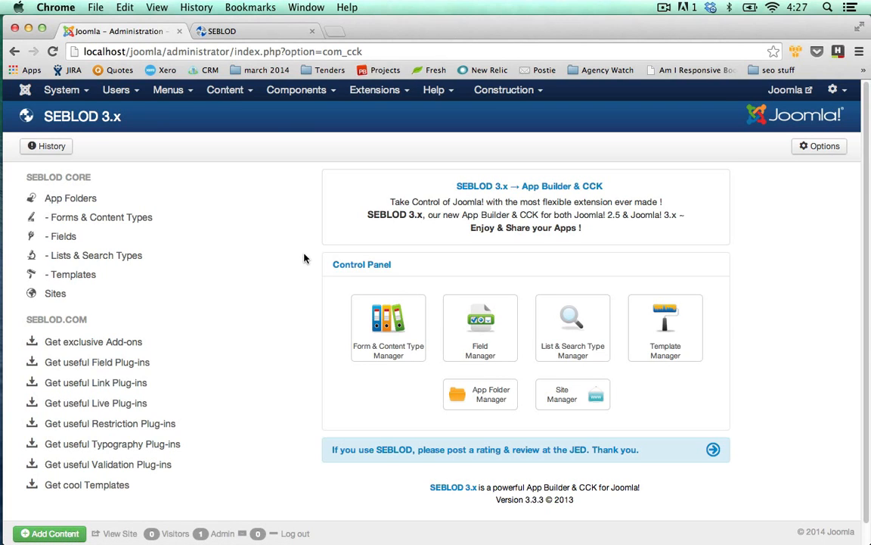
scroll(298, 262, down, 1)
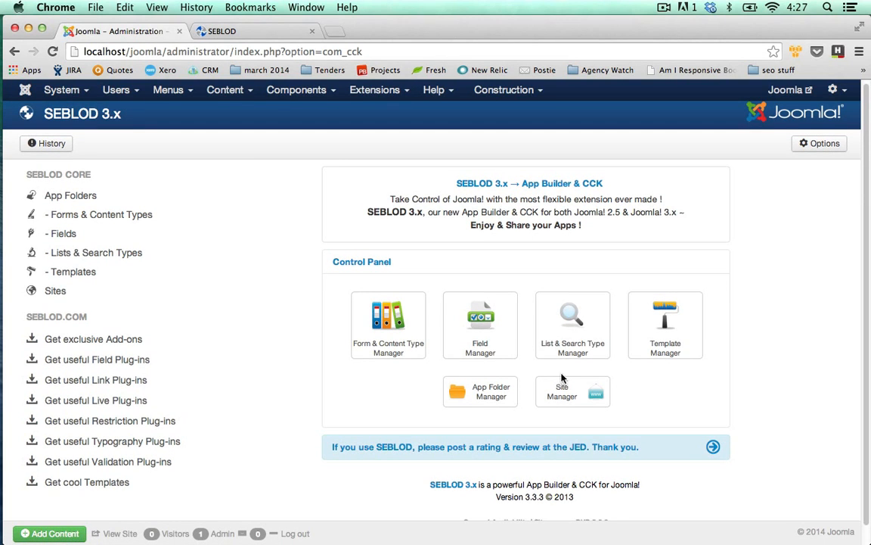
click(496, 403)
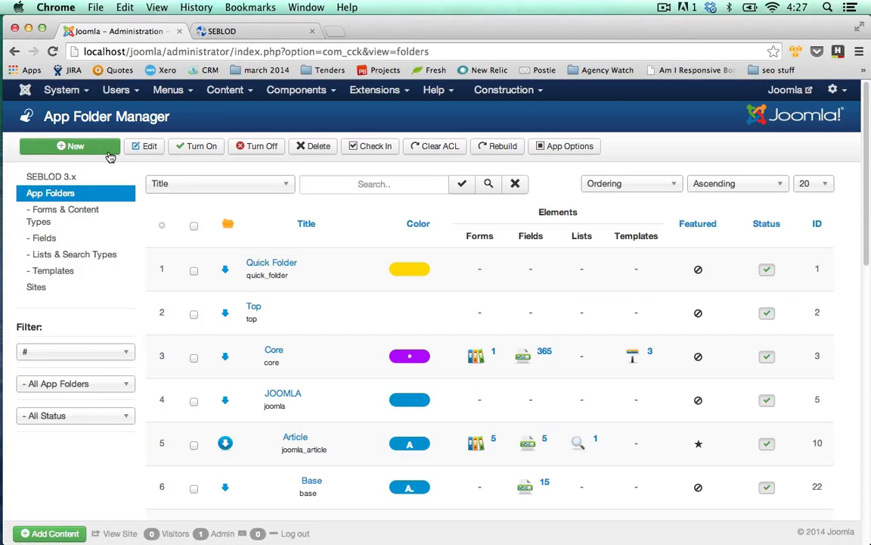
click(111, 153)
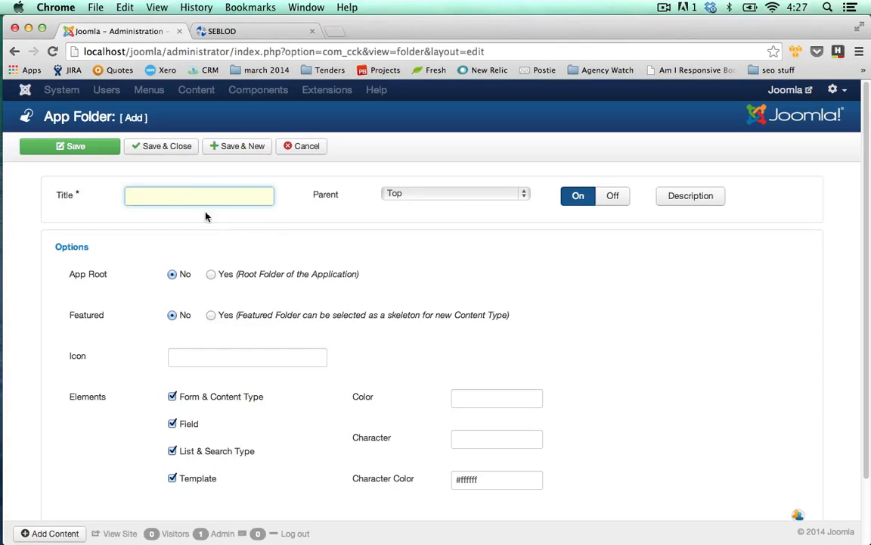
text(Staff Directory)
scroll(363, 365, down, 1)
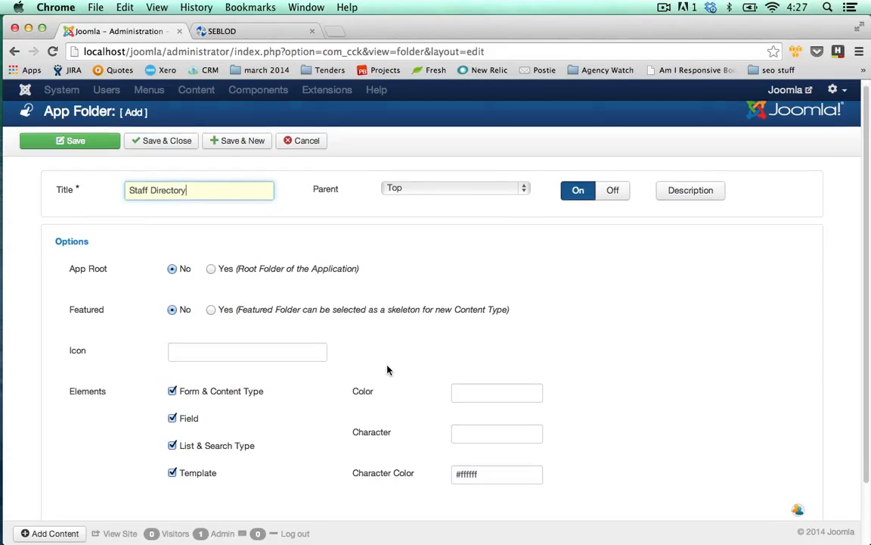
Step: Set the app folder's color to bright green, #00ff00
click(269, 352)
click(469, 395)
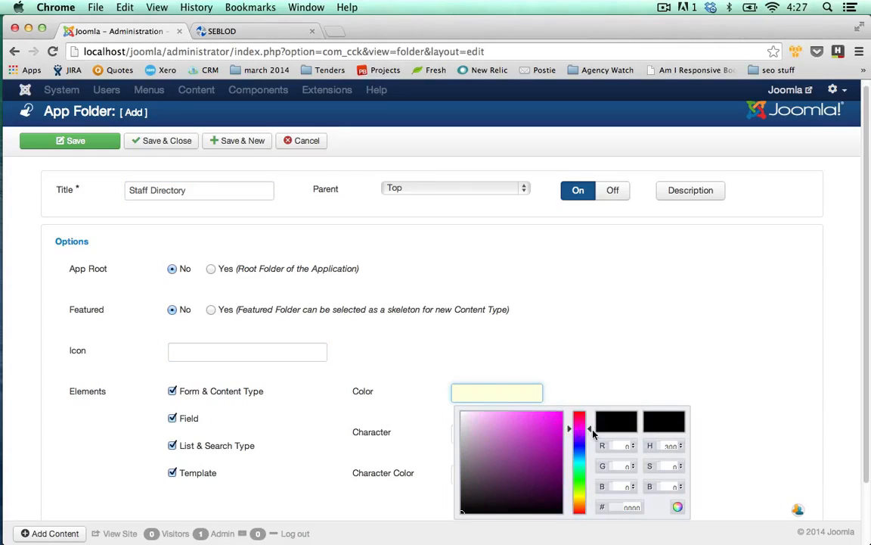
click(587, 463)
click(587, 478)
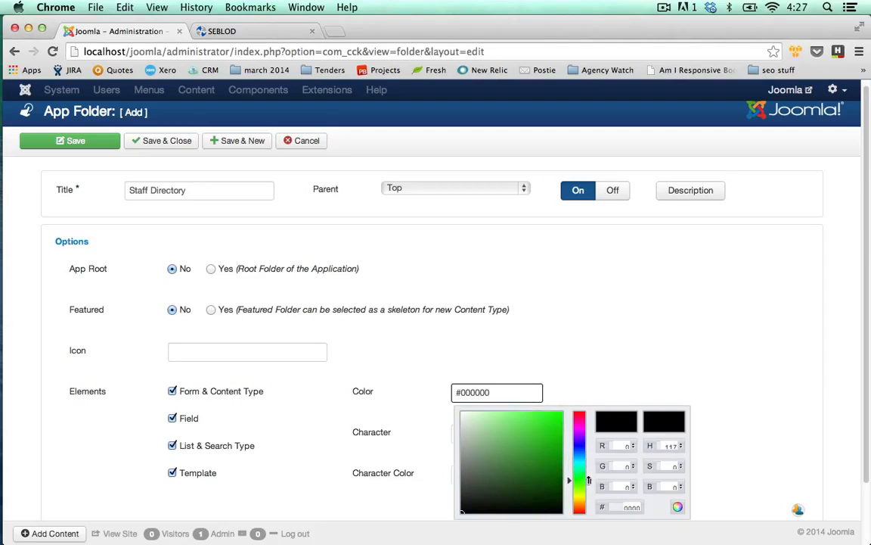
click(557, 441)
click(562, 414)
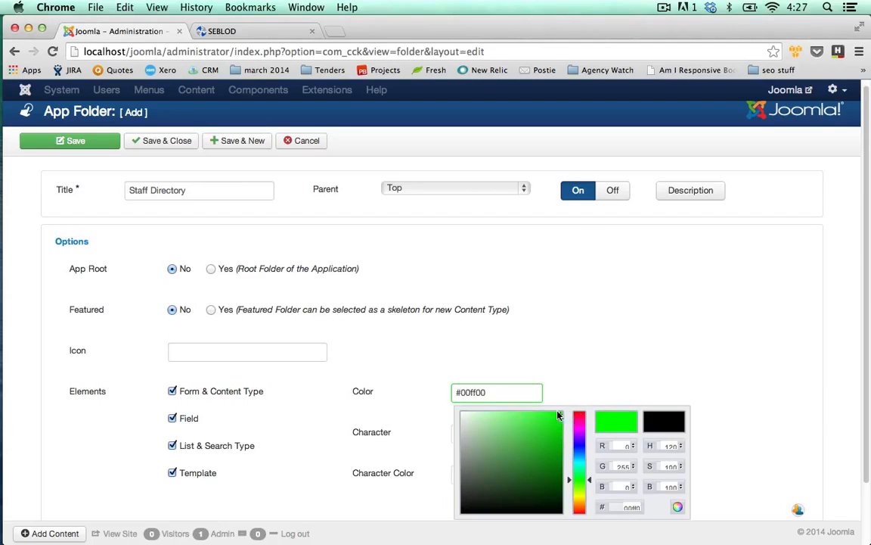
key(Tab)
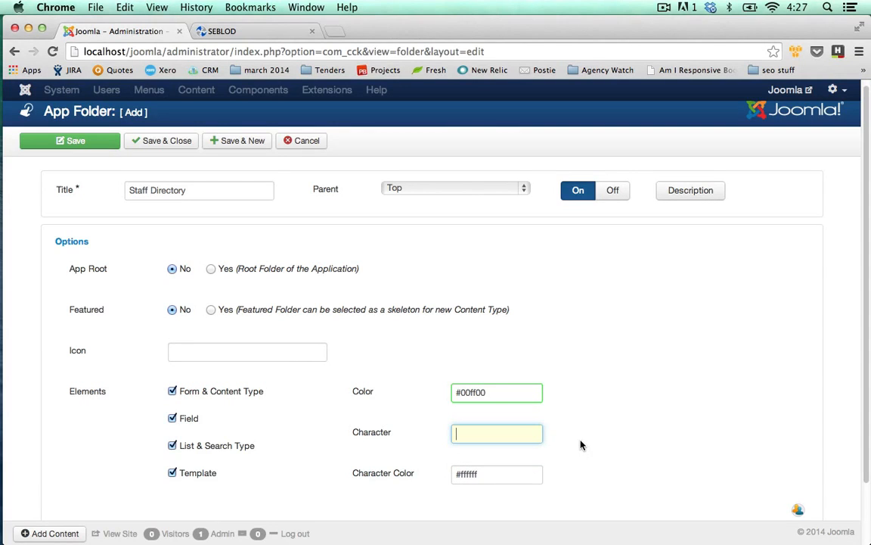
Step: Give the app folder the character SD with character color #000000, and save and close it
text(SD)
key(Tab)
drag(490, 473, 462, 477)
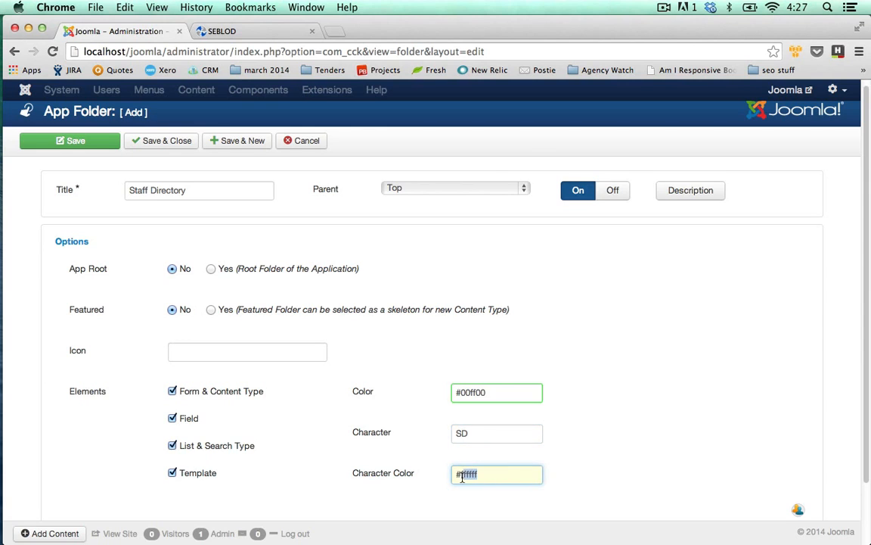
text(000000)
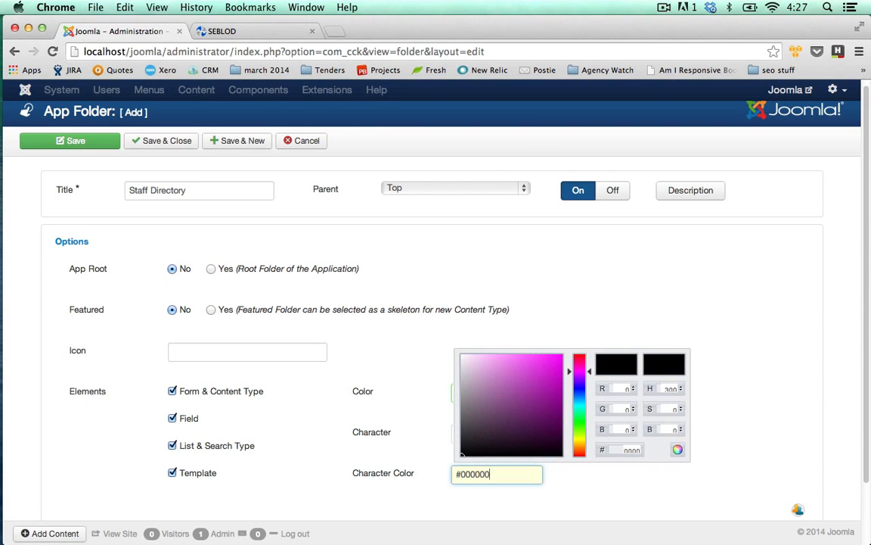
click(679, 477)
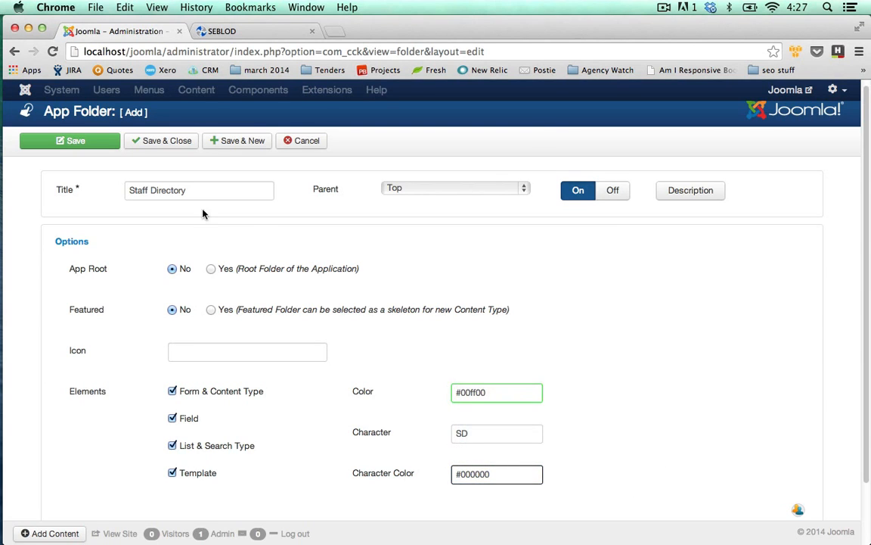
click(157, 141)
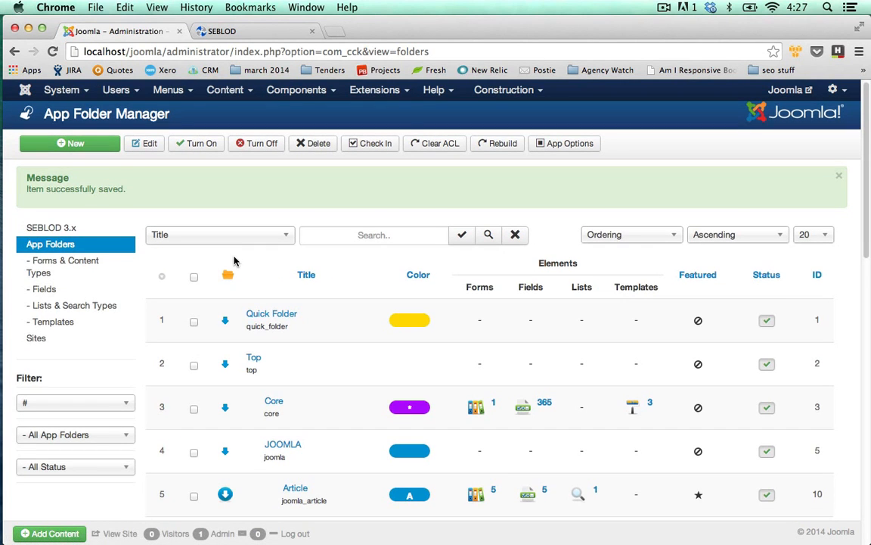
Step: Start a new form and content type based on the User object and title it Consultant
click(92, 259)
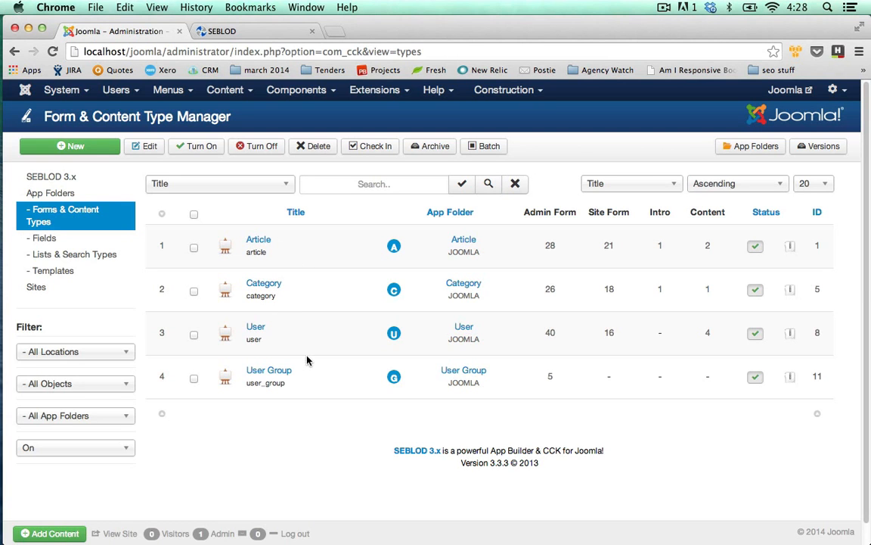
click(99, 149)
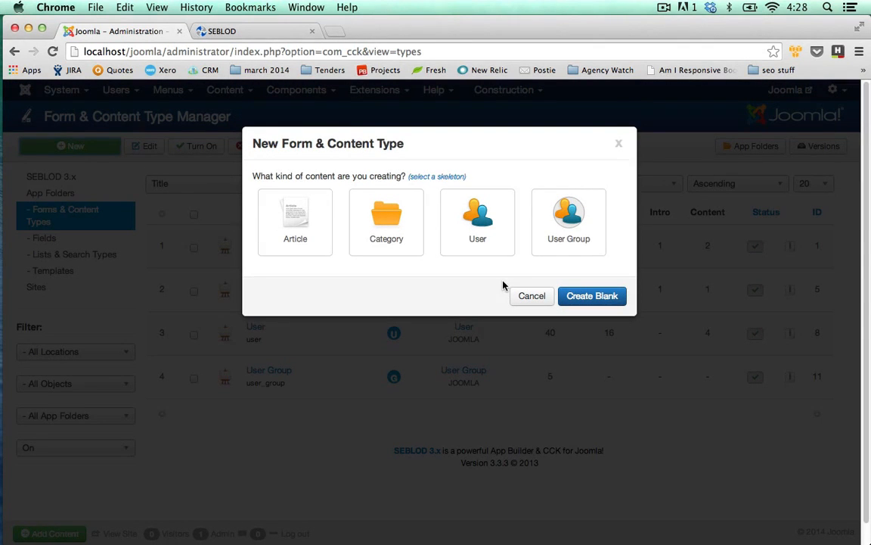
click(494, 238)
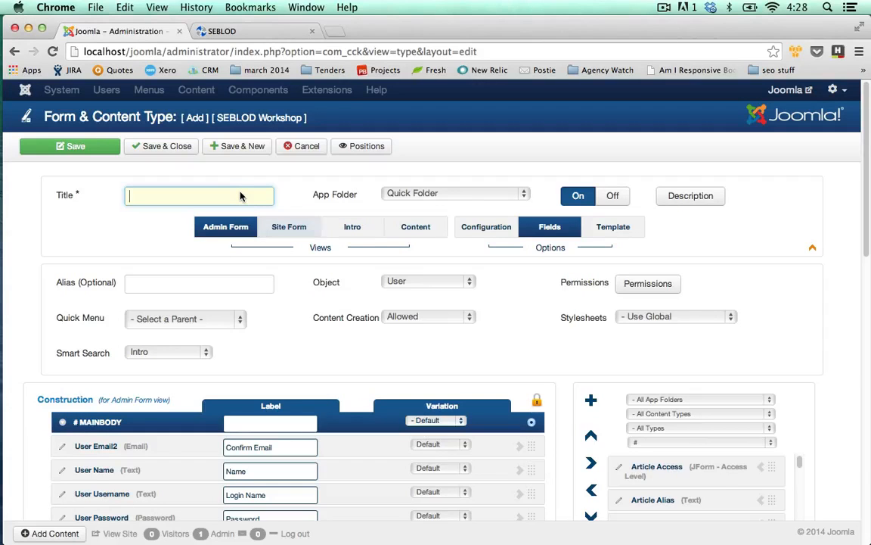
text(C)
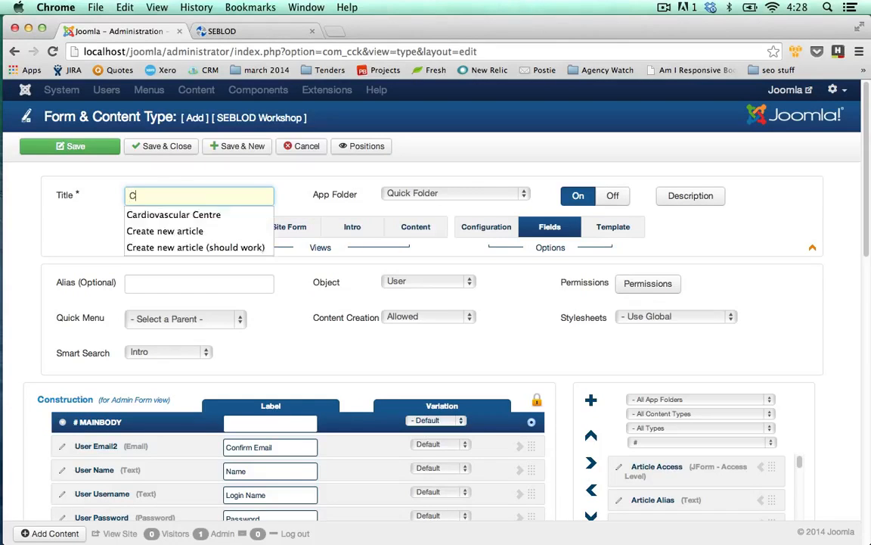
text(onsultant)
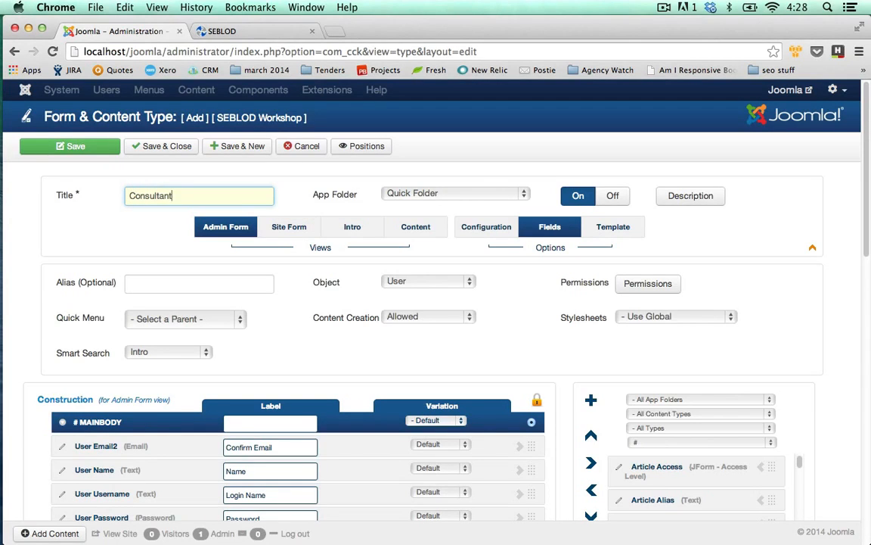
click(280, 336)
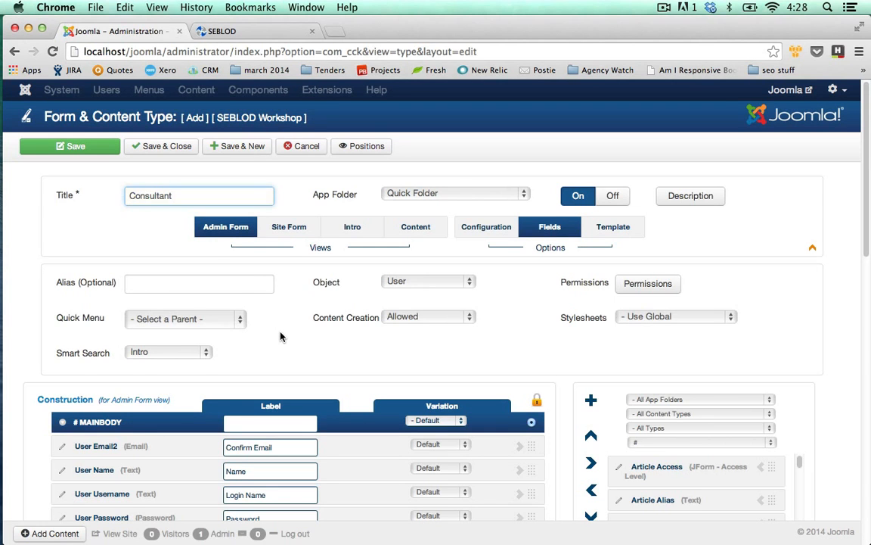
Step: Move the User Email2 field to the end of the Mainbody fields, directly below User Email
scroll(280, 337, down, 1)
scroll(280, 337, down, 1)
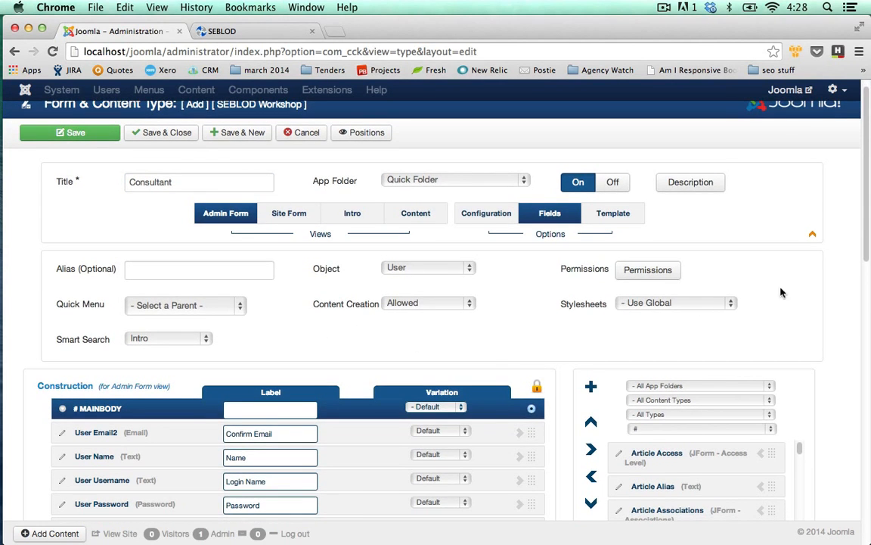
scroll(864, 257, down, 5)
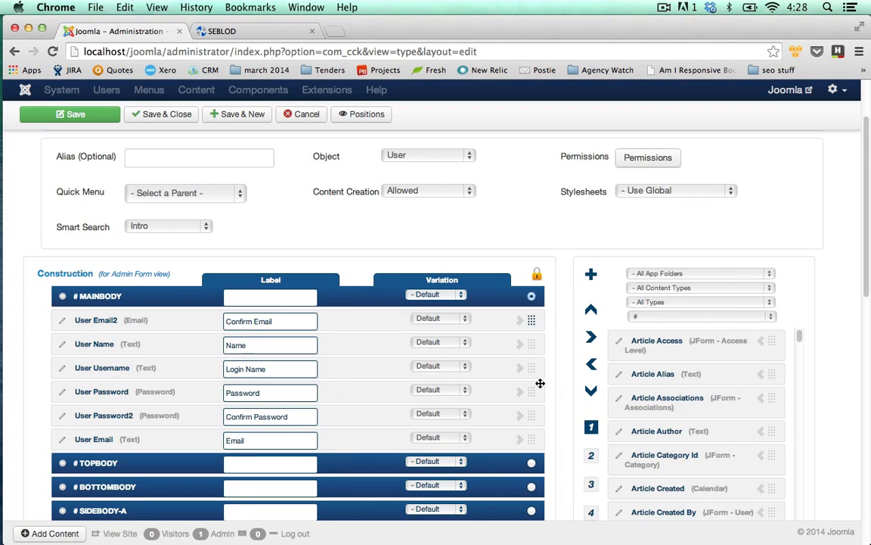
drag(534, 321, 535, 446)
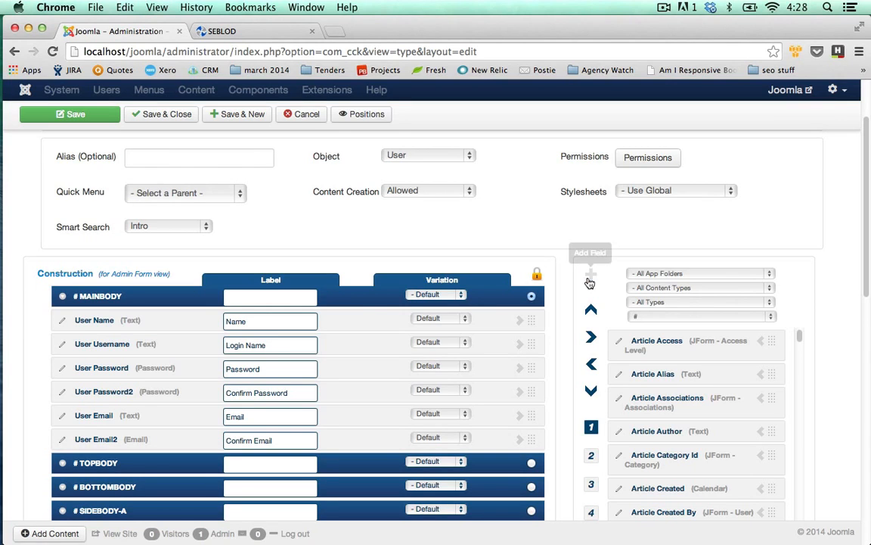
Step: Add a new field to the Consultant admin form and title it Cons Profile Picture
click(592, 277)
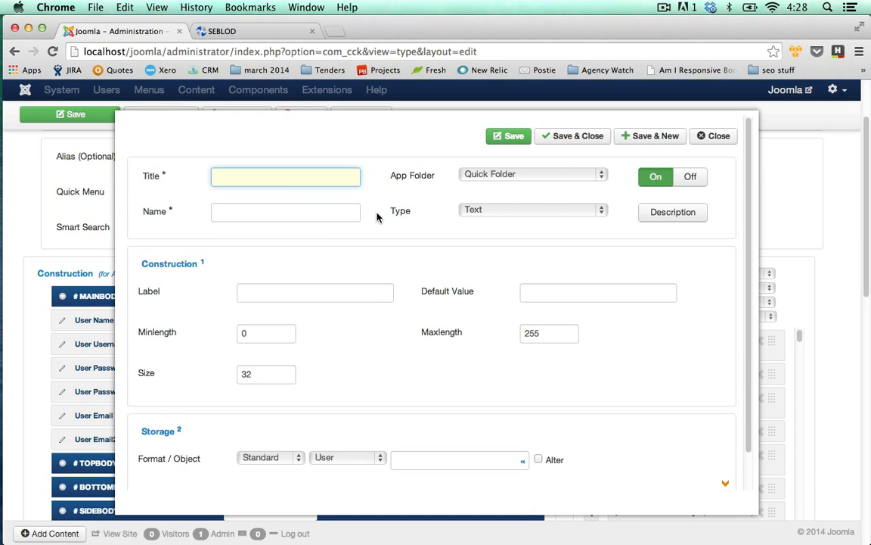
text(Cons)
text(Profile Picture)
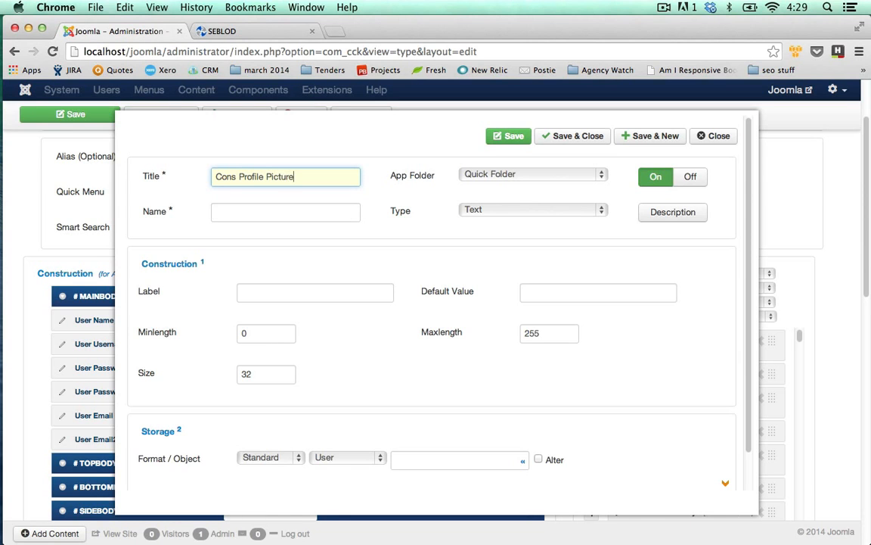
key(Tab)
key(Tab)
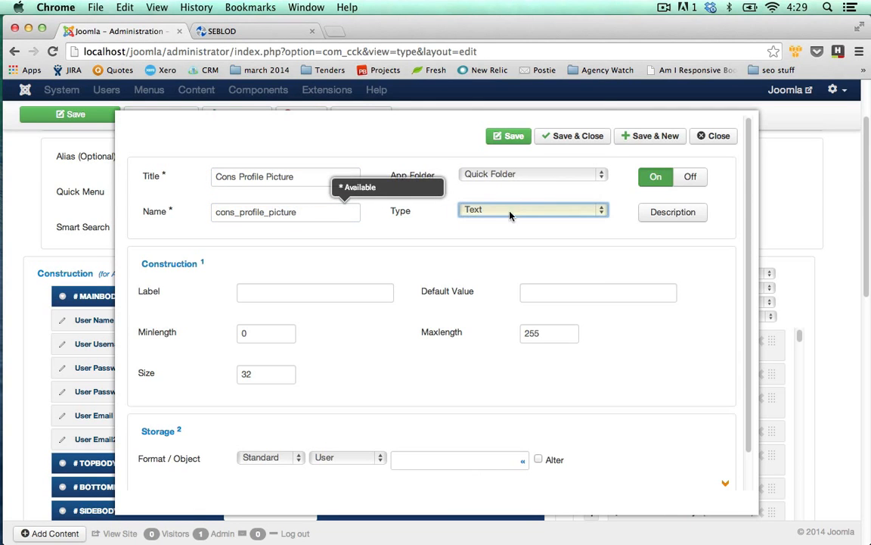
Step: Set the new field's type to Image and its label to "Upload a profile picture"
click(511, 214)
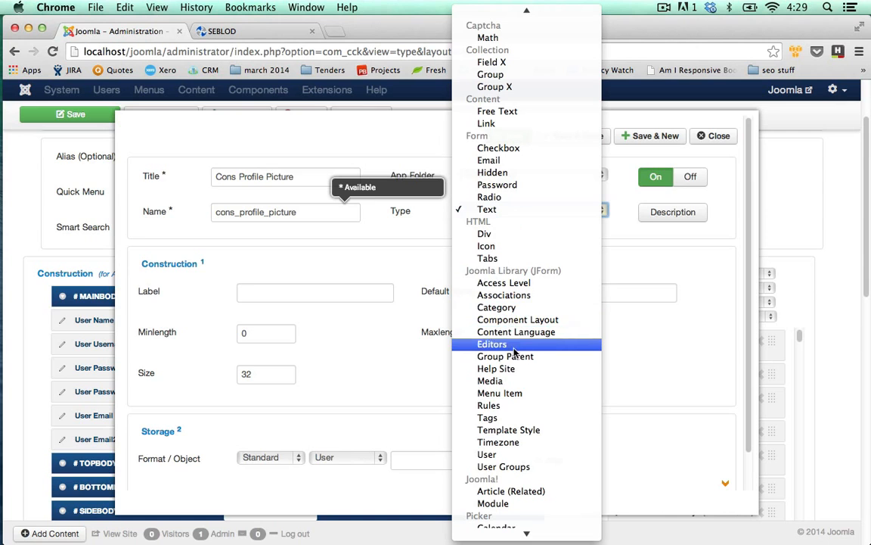
scroll(522, 362, down, 5)
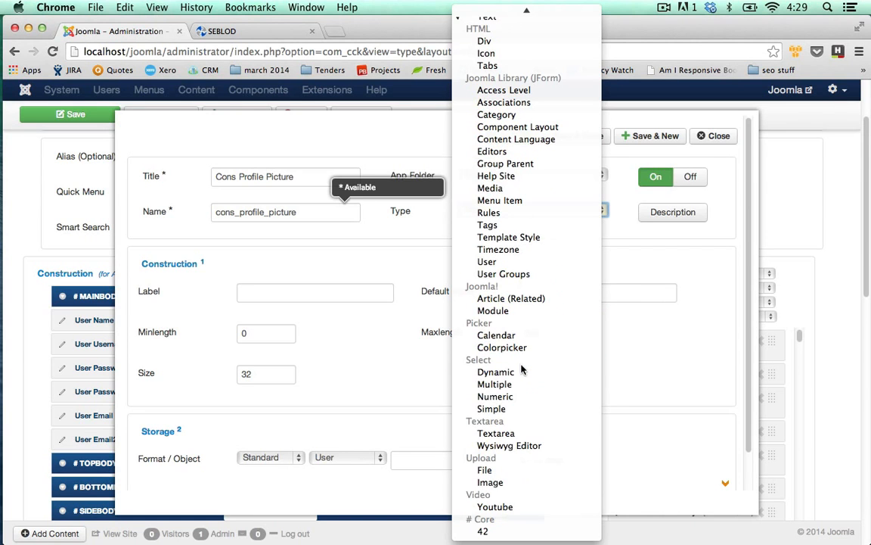
click(508, 482)
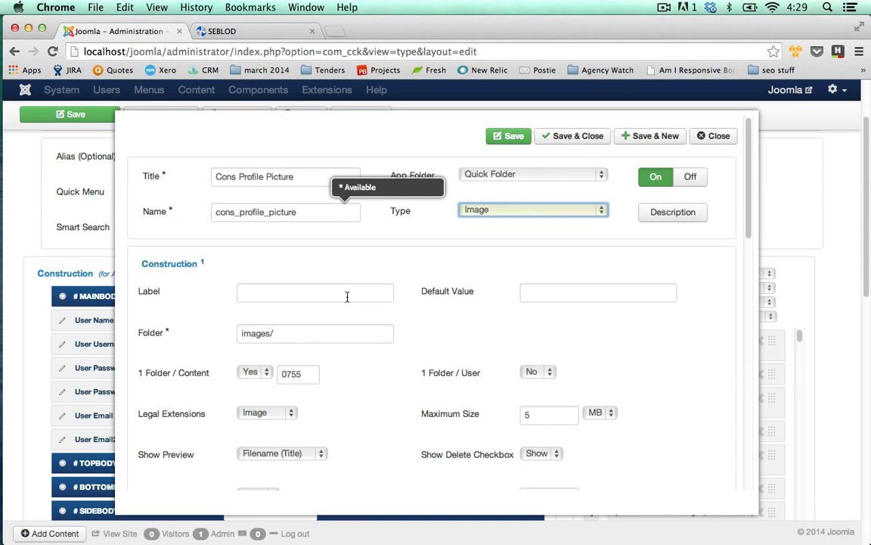
click(348, 294)
text(Upload )
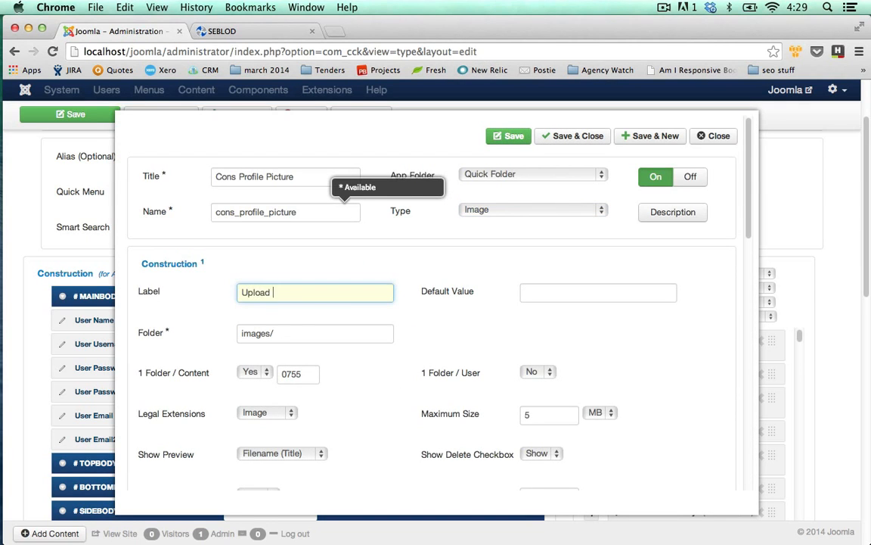
text(a profile picture)
click(369, 338)
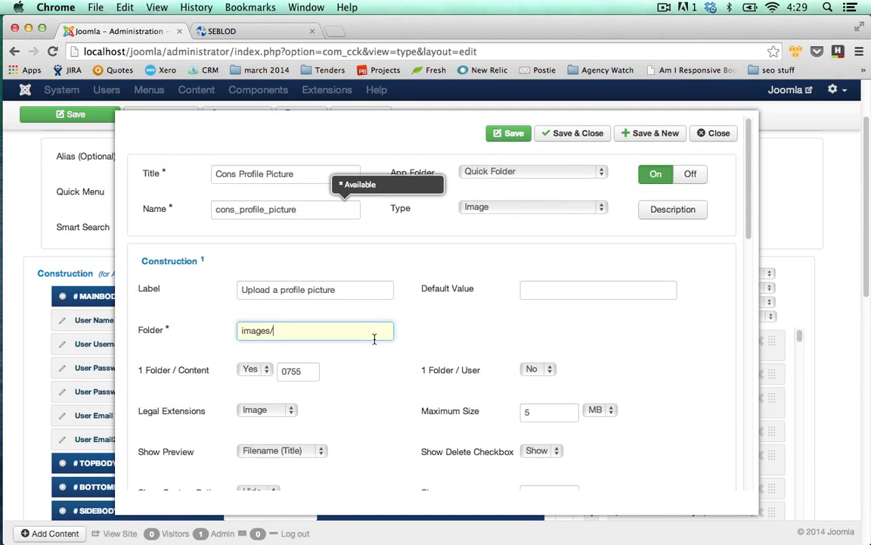
scroll(378, 342, down, 1)
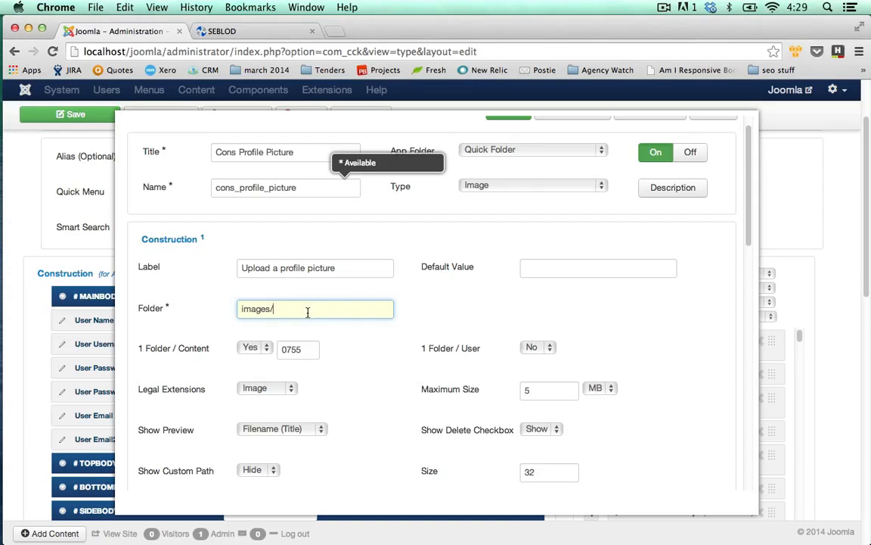
click(261, 347)
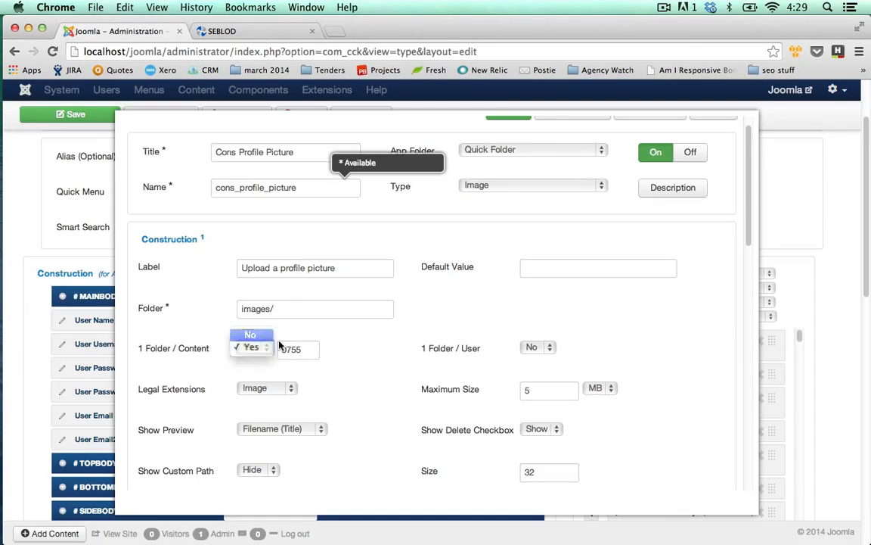
key(Return)
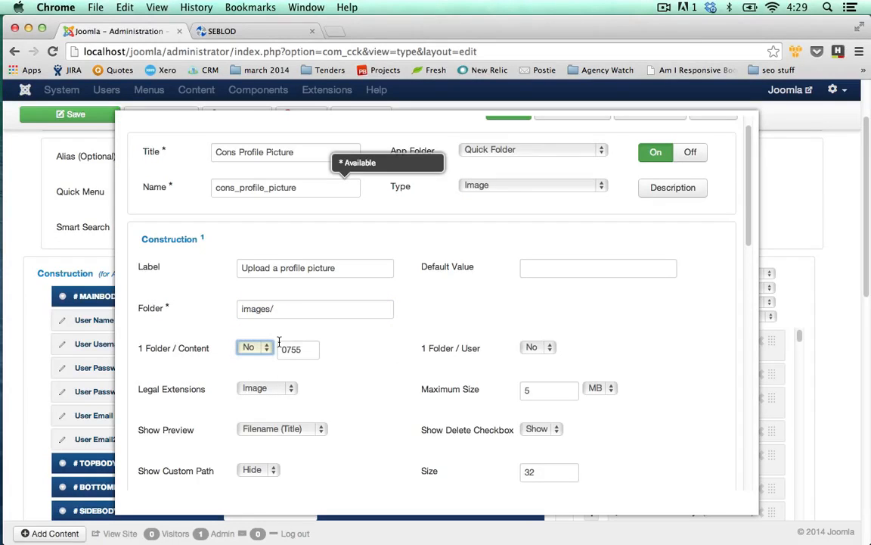
click(256, 347)
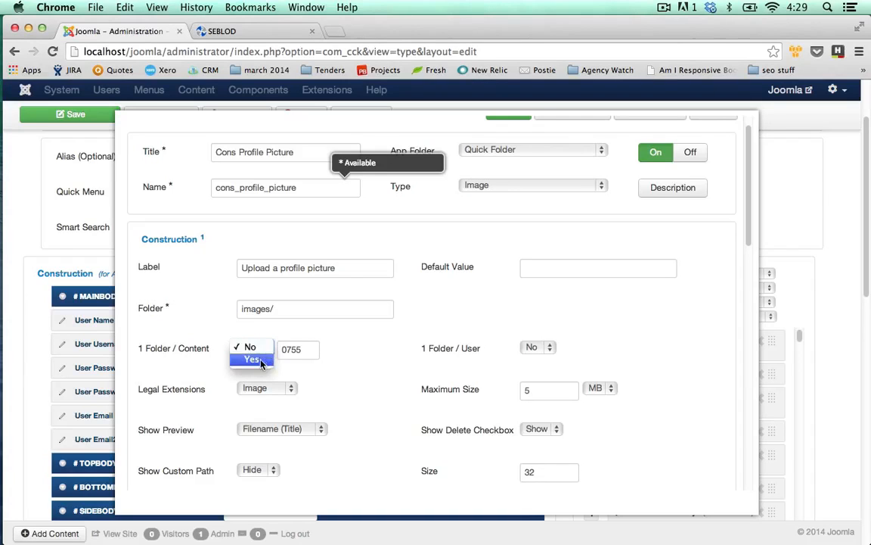
click(251, 360)
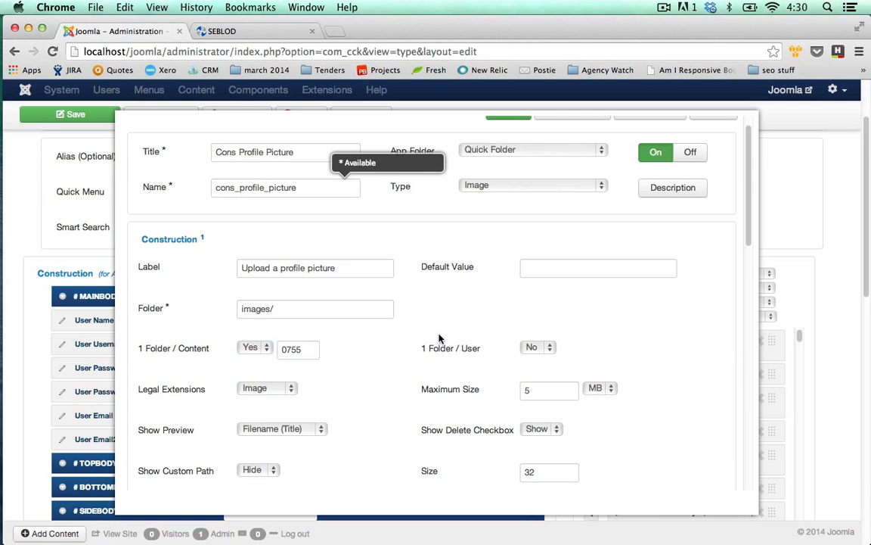
Step: Save the profile picture field and start another new field
scroll(443, 340, up, 1)
scroll(463, 335, up, 5)
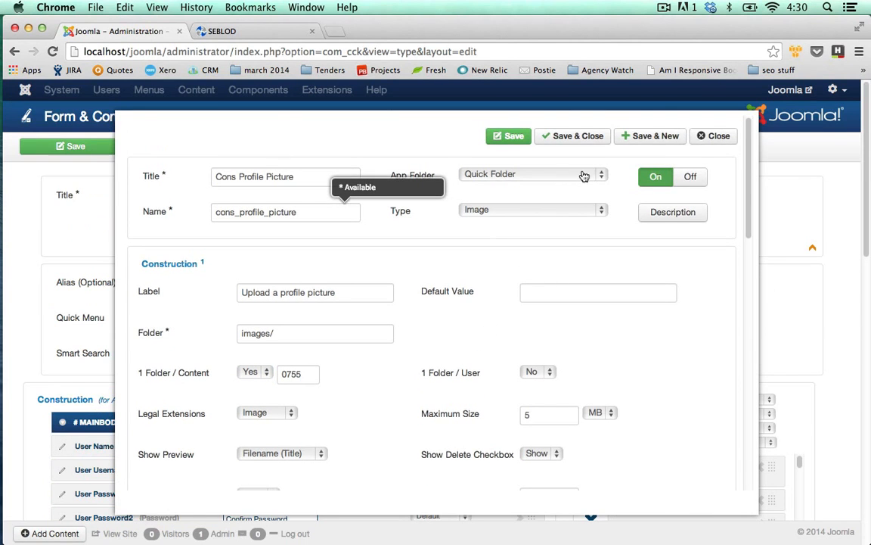
click(658, 138)
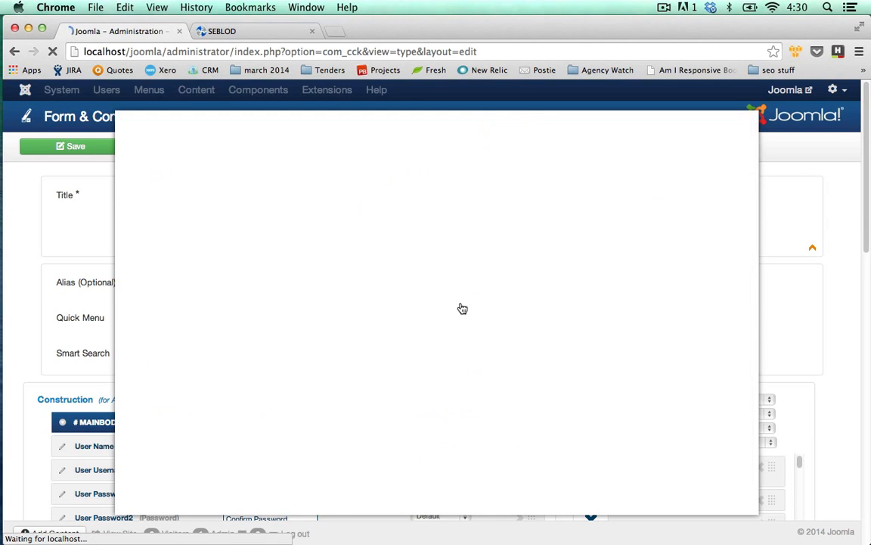
Step: Title the new text field Cons Company with the label "Company Name", then save it and start another field
text(Con)
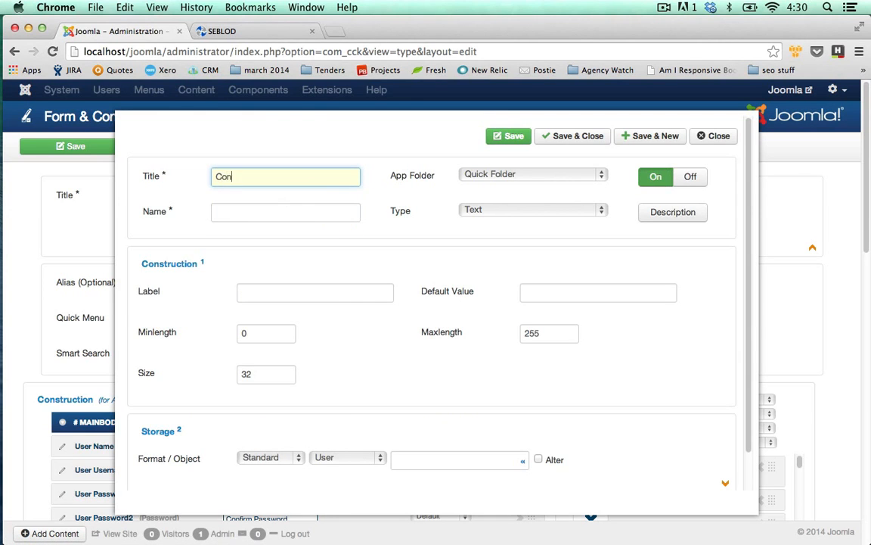
text(s Company)
key(Tab)
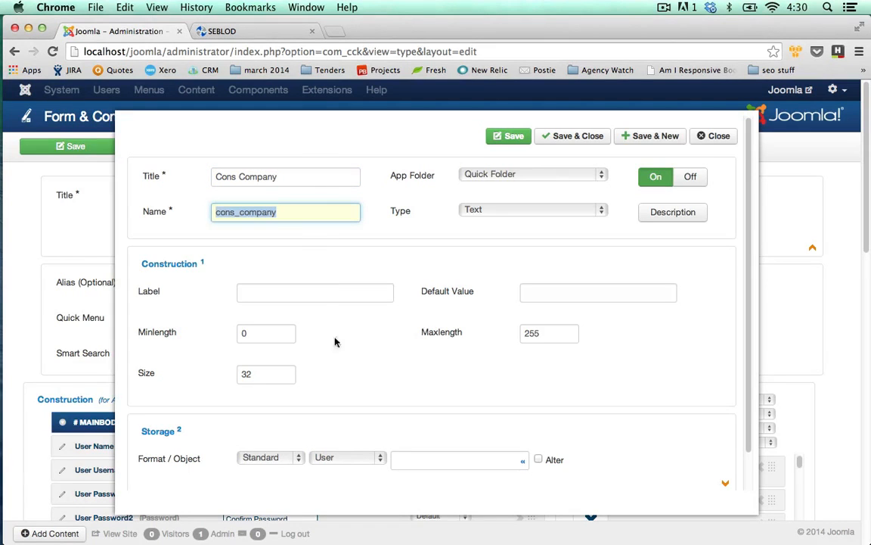
click(328, 293)
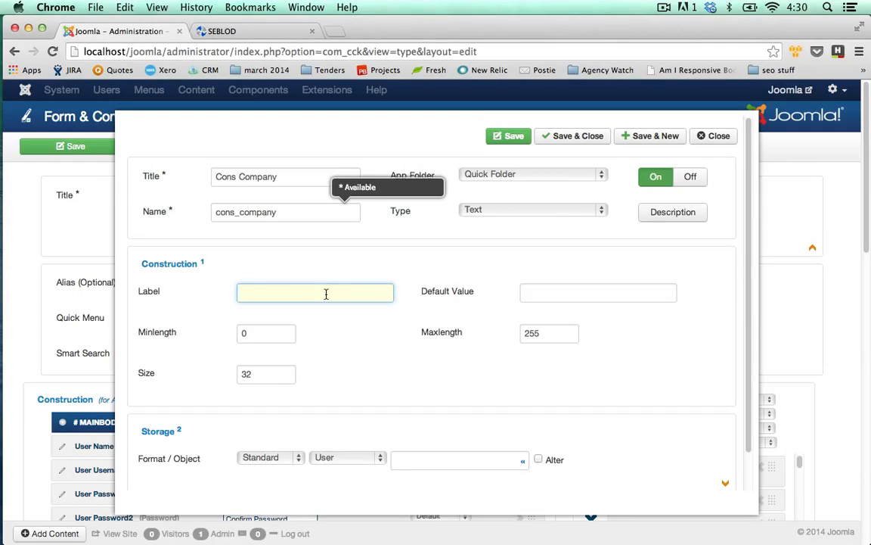
text(Company Name)
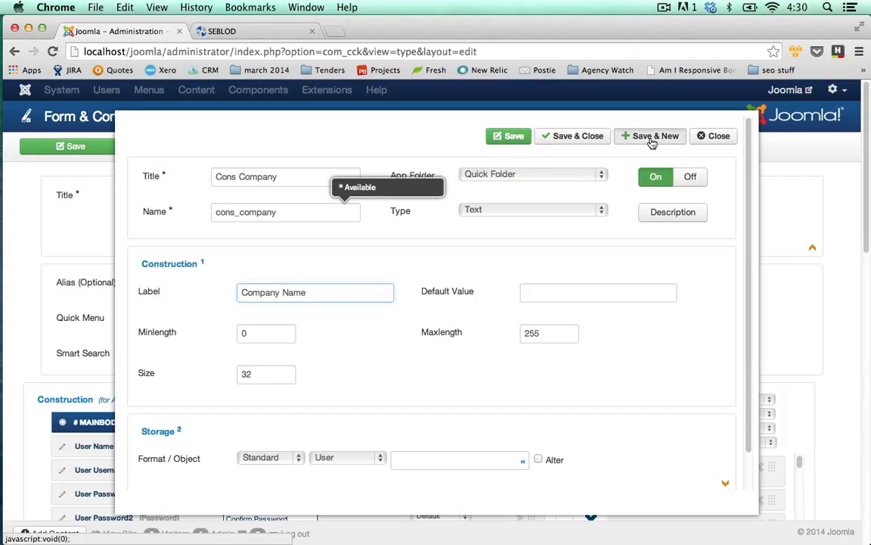
double_click(358, 215)
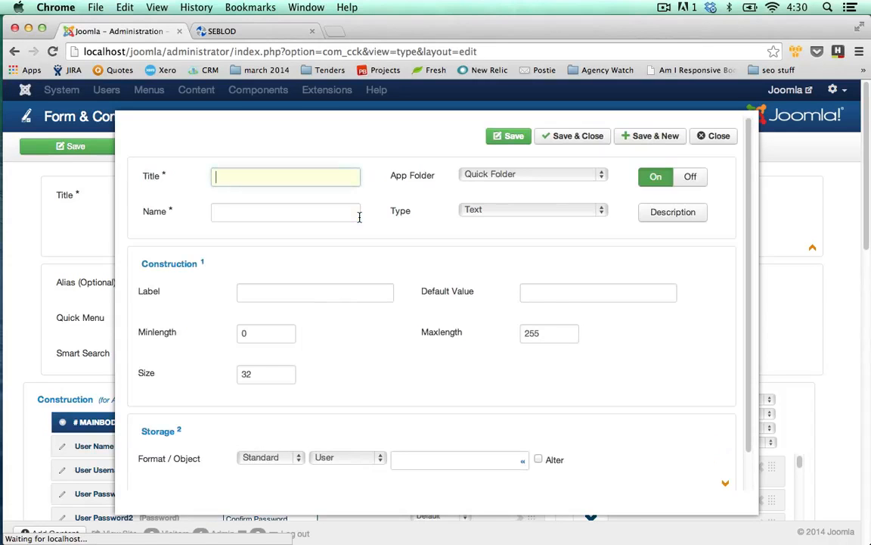
Step: Title the new text field Cons Twitter with the label "Twitter Handle", then save it and start another field
text(Cons Twitter)
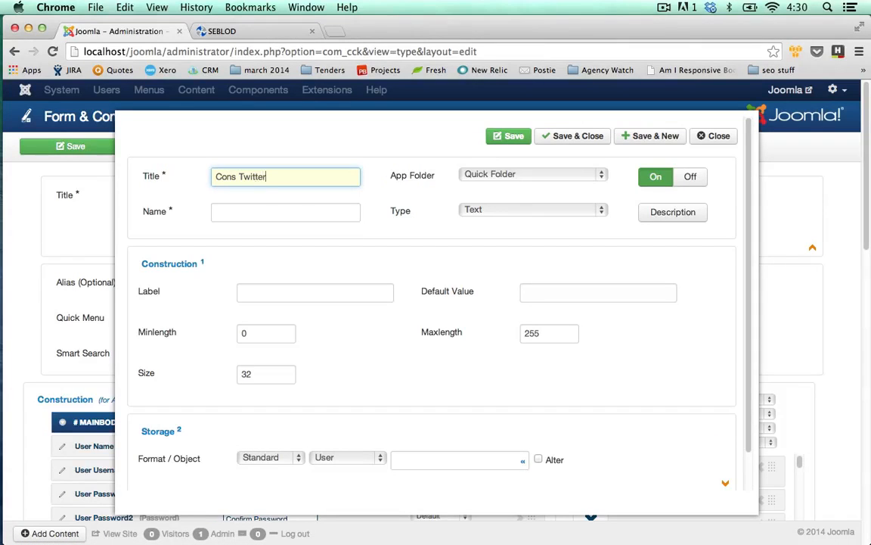
key(Tab)
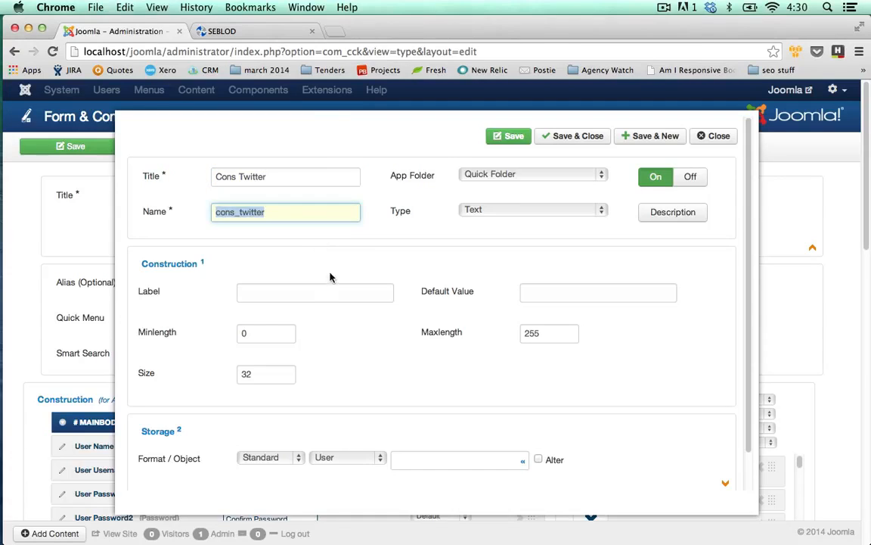
click(329, 297)
text(Tw)
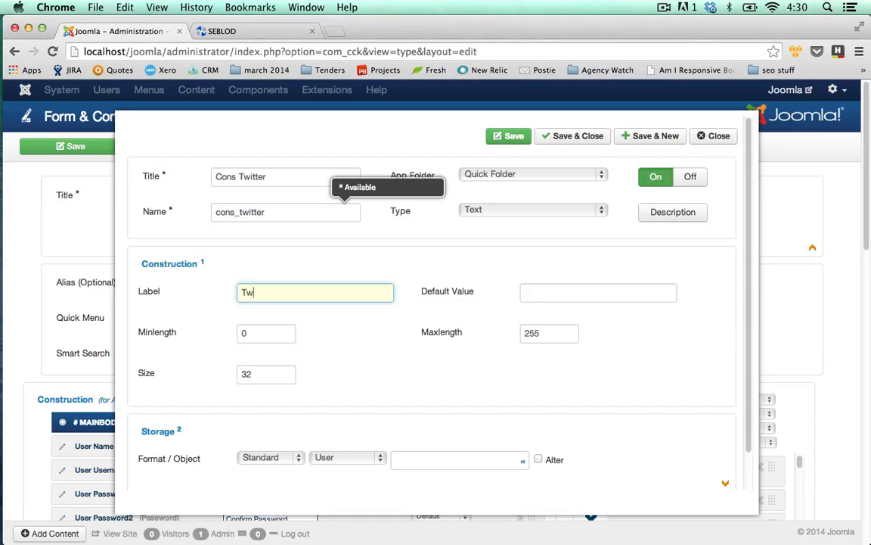
text(itter Handle)
click(406, 216)
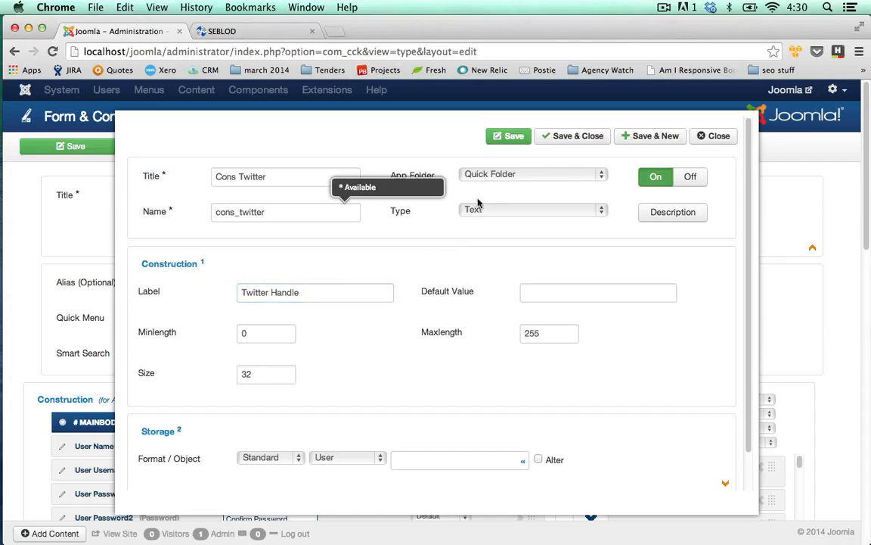
click(654, 143)
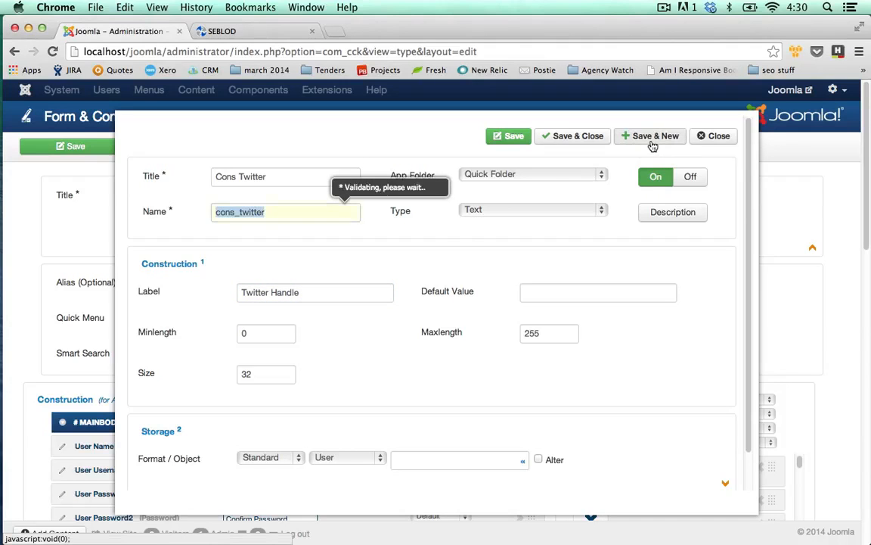
Step: Title the new text field Cons Linkedin with the label "Linkedin Profile URL", then save and close it
click(316, 176)
text(C)
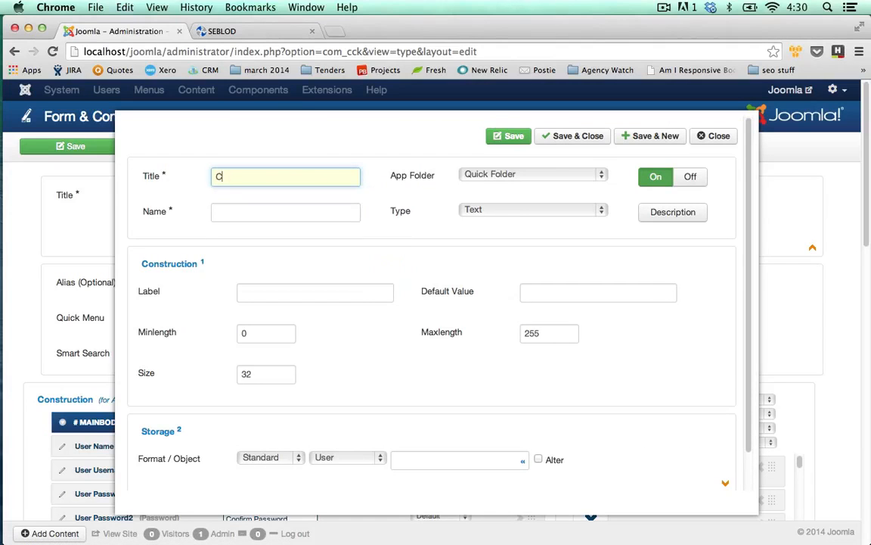
text(ons Linkedin)
key(Tab)
key(Tab)
click(321, 290)
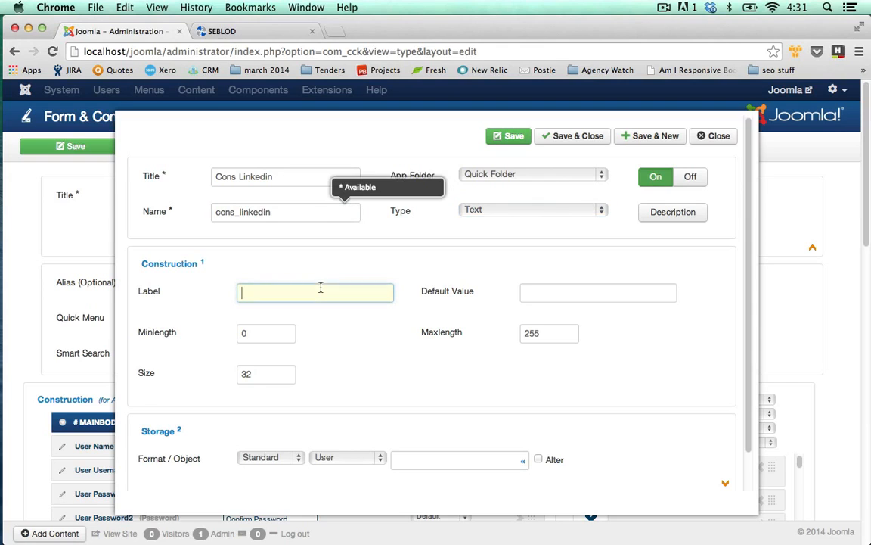
text(Linkedin Profile URL)
click(574, 139)
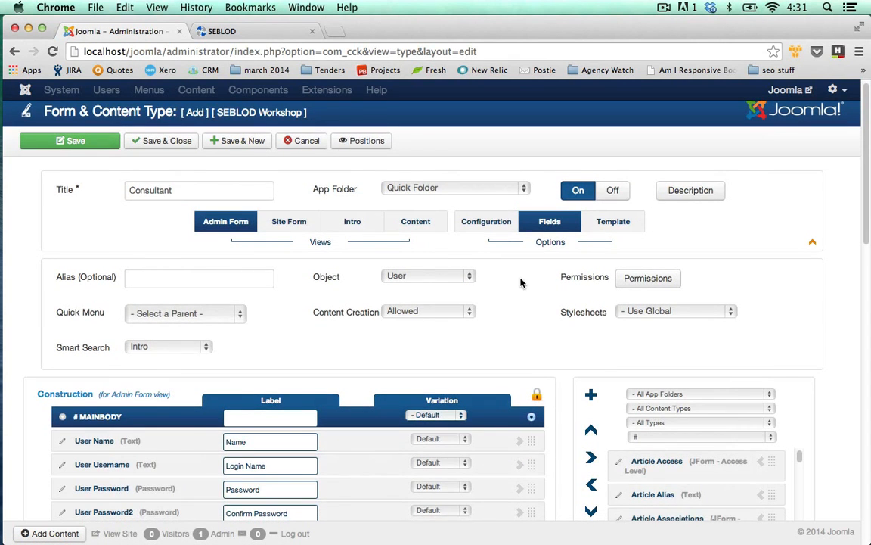
Step: Assign the Consultant content type to the Staff Directory app folder
scroll(521, 282, down, 5)
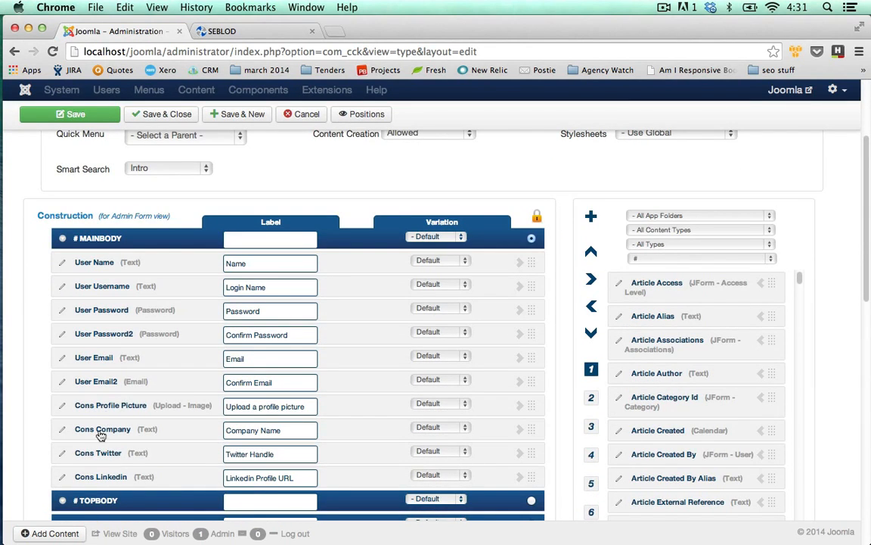
scroll(154, 403, up, 1)
scroll(153, 403, up, 5)
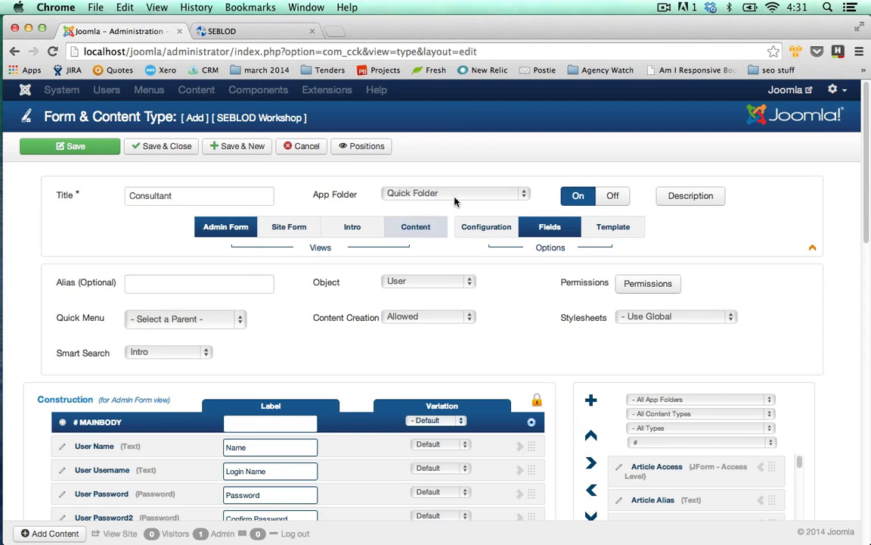
double_click(528, 195)
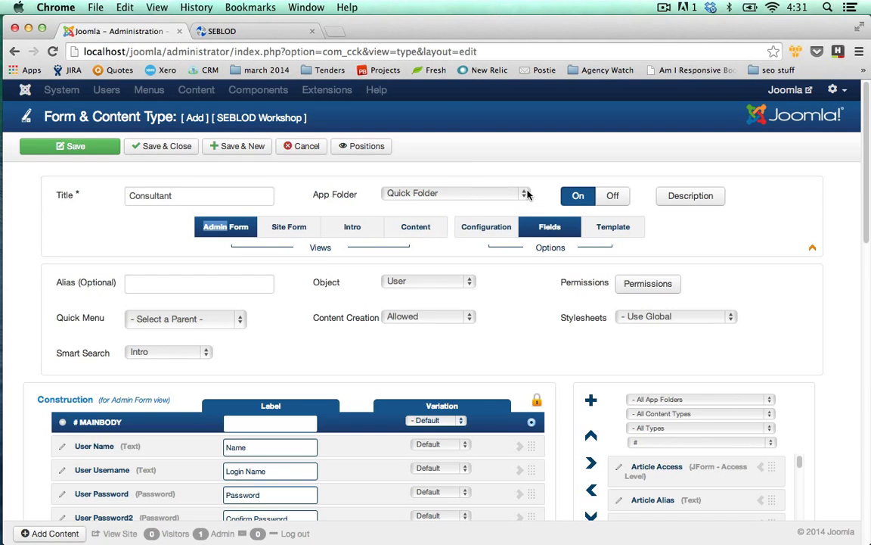
click(521, 196)
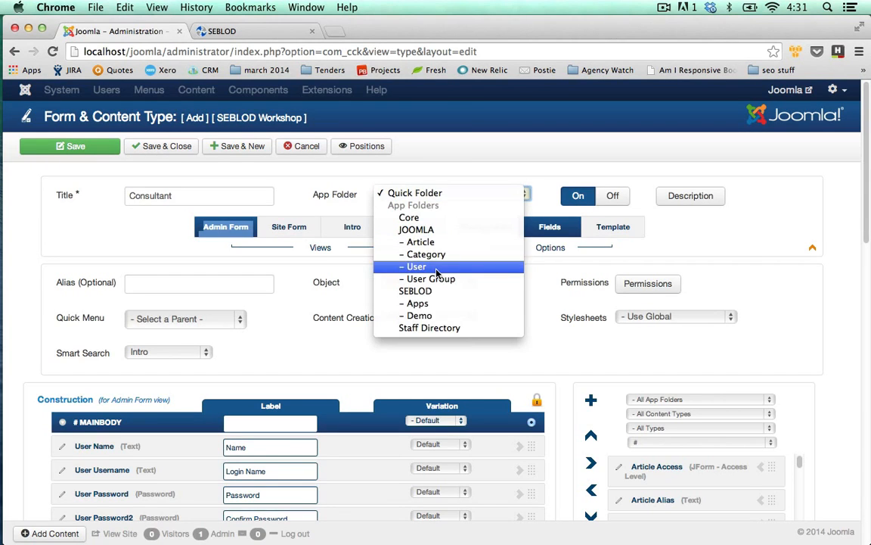
click(439, 327)
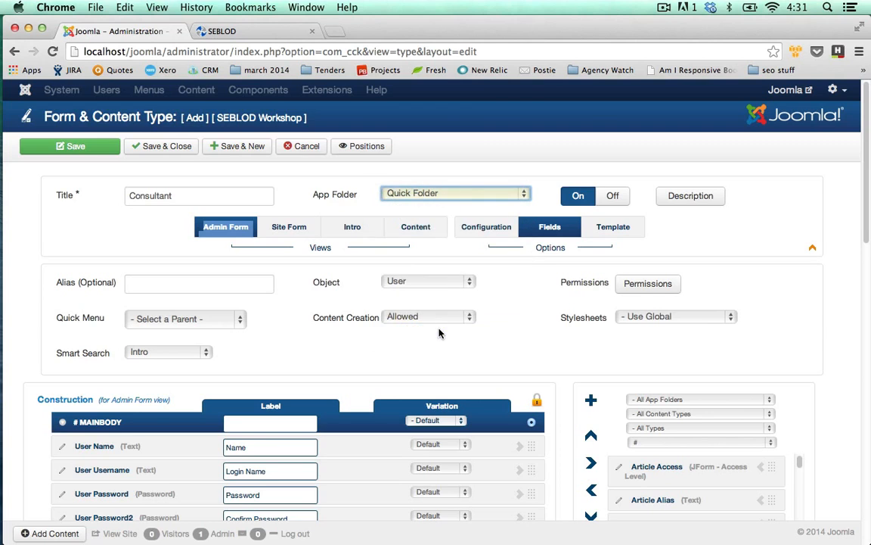
click(333, 184)
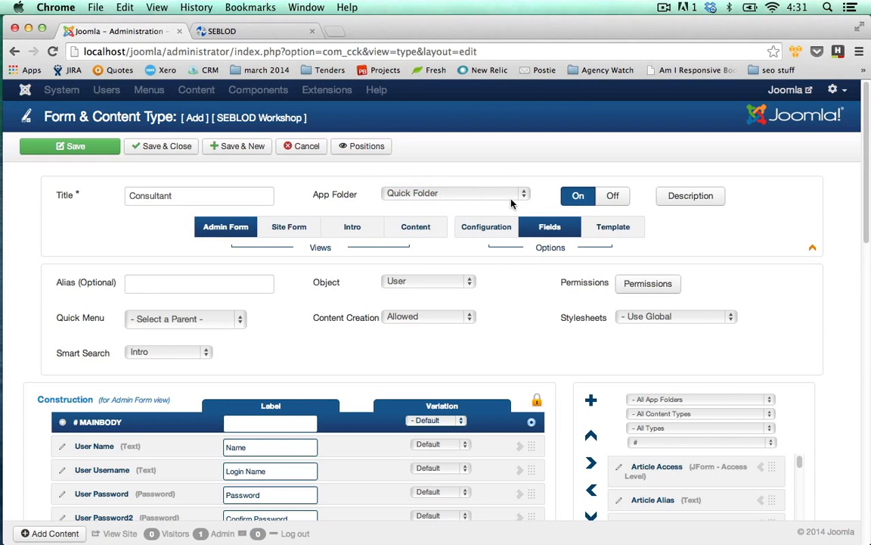
click(447, 193)
click(423, 327)
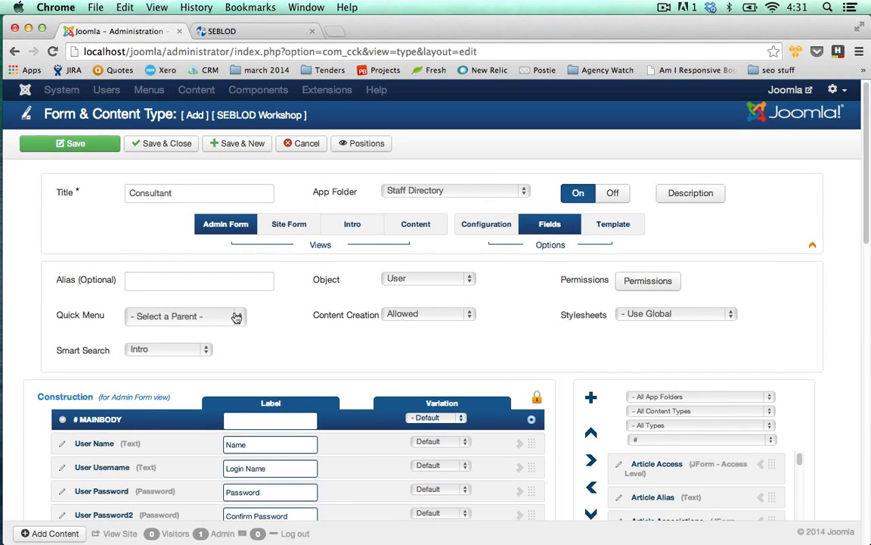
Step: Save the Consultant content type and return to the list of forms and content types
scroll(227, 303, down, 5)
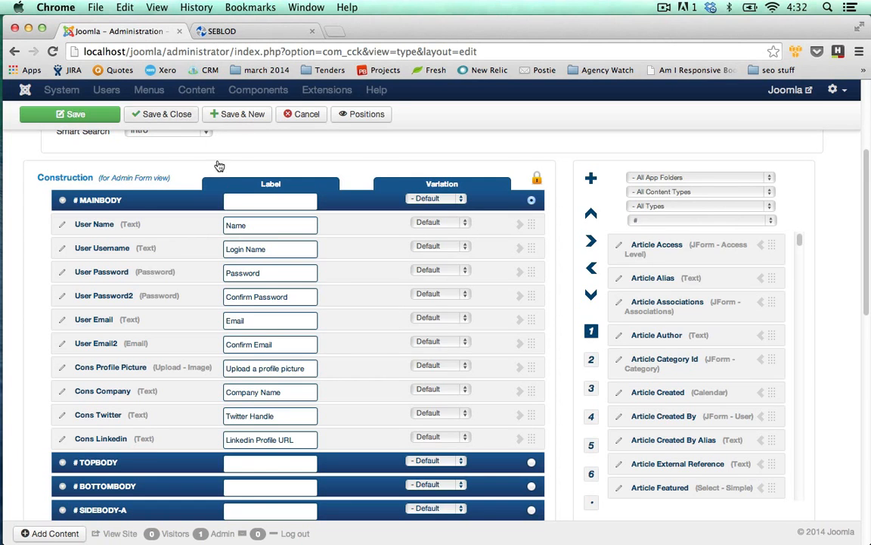
scroll(250, 174, up, 2)
scroll(272, 193, up, 5)
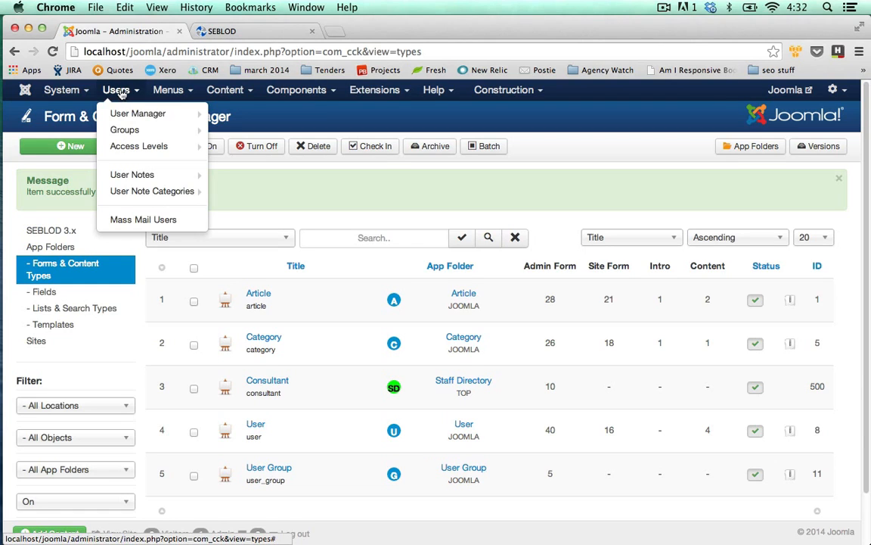
mouse_move(123, 115)
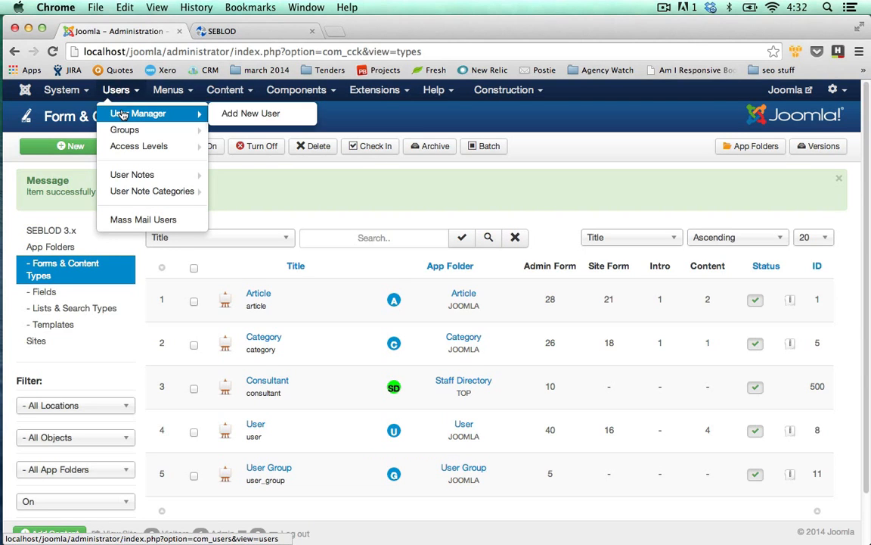
click(242, 119)
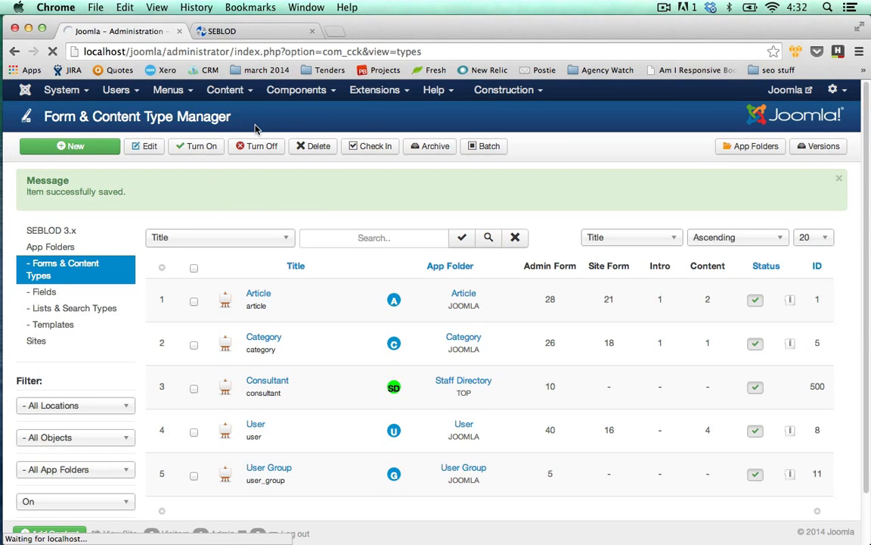
click(302, 146)
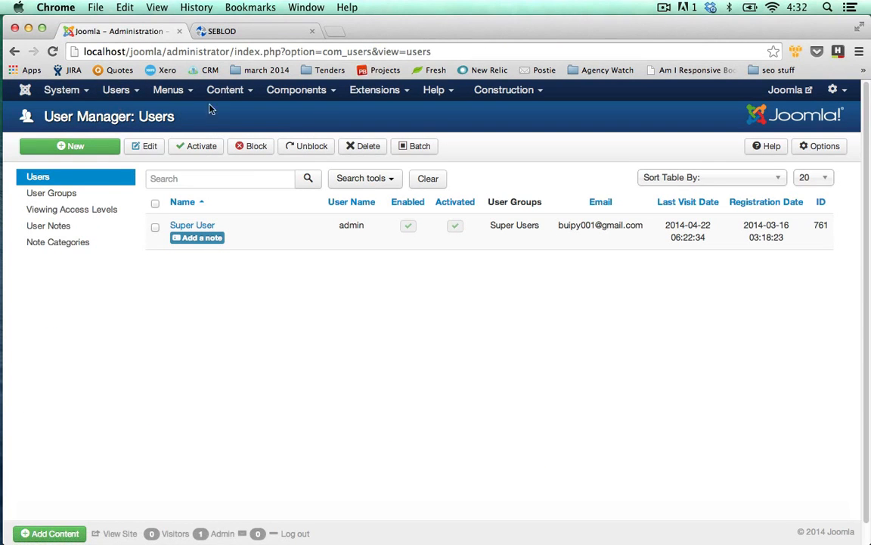
Step: Check which forms are offered for creating a new article, and dismiss the form selection
mouse_move(227, 90)
click(234, 112)
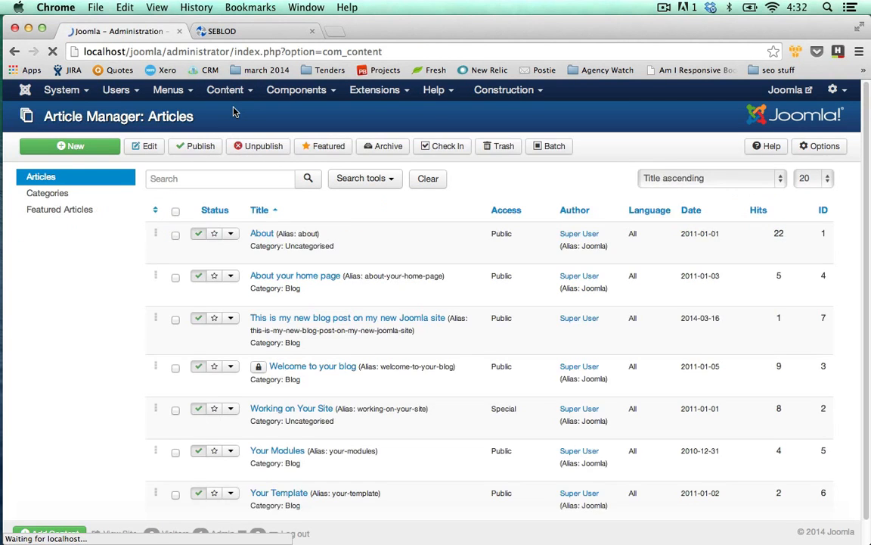
click(97, 151)
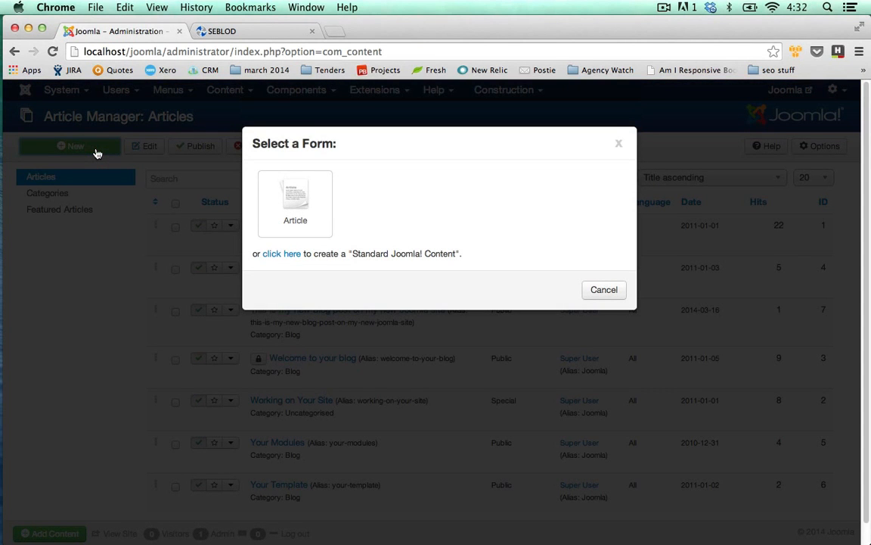
click(618, 143)
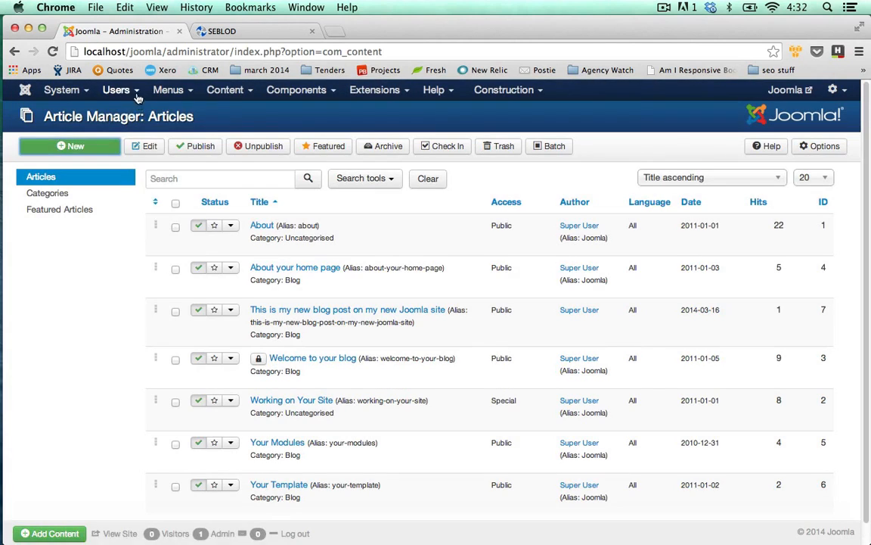
Step: Start a new user from the user list using the Consultant form
mouse_move(116, 90)
click(125, 114)
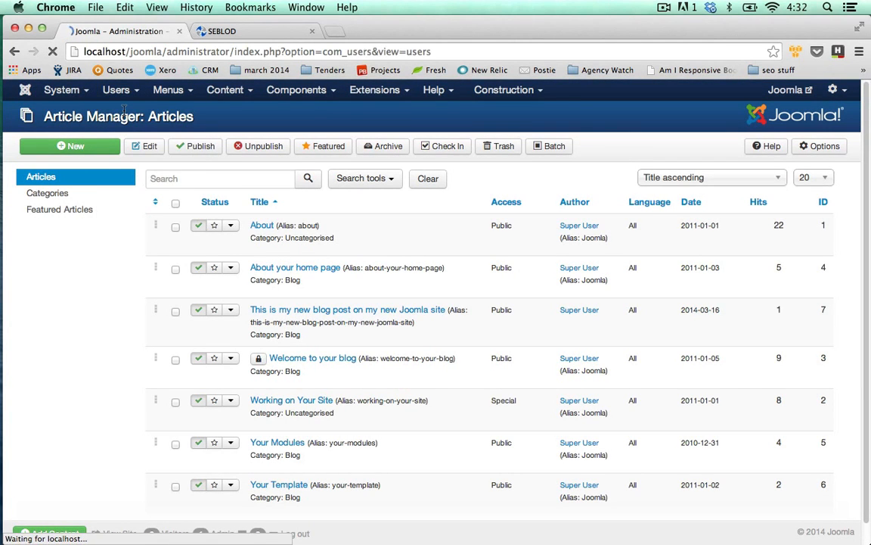
click(95, 148)
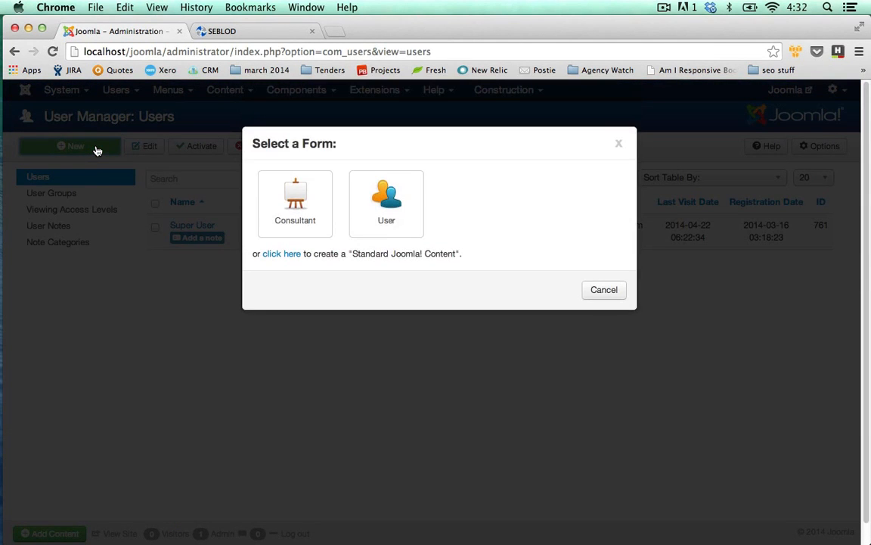
click(299, 212)
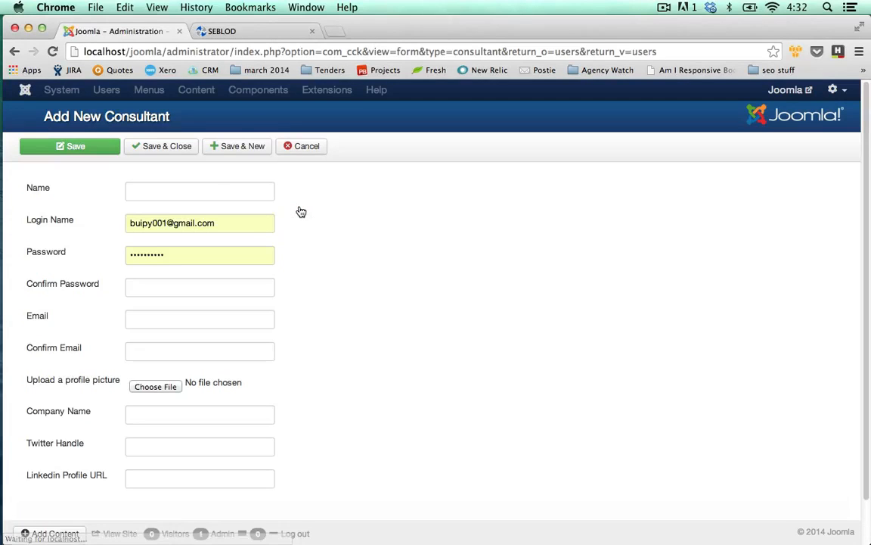
Step: Enter the consultant's first name and fill in the login name with the consultant's e-mail address
click(214, 195)
scroll(233, 224, down, 1)
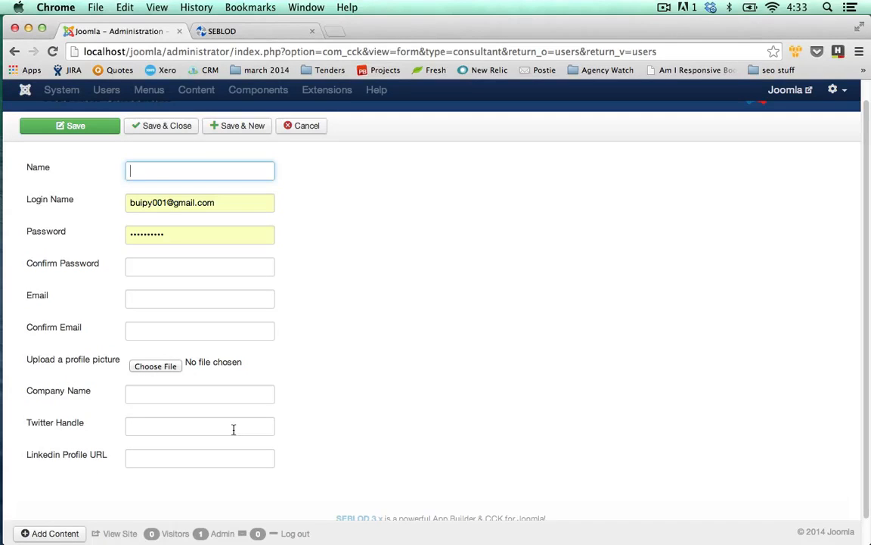
text(James)
key(Tab)
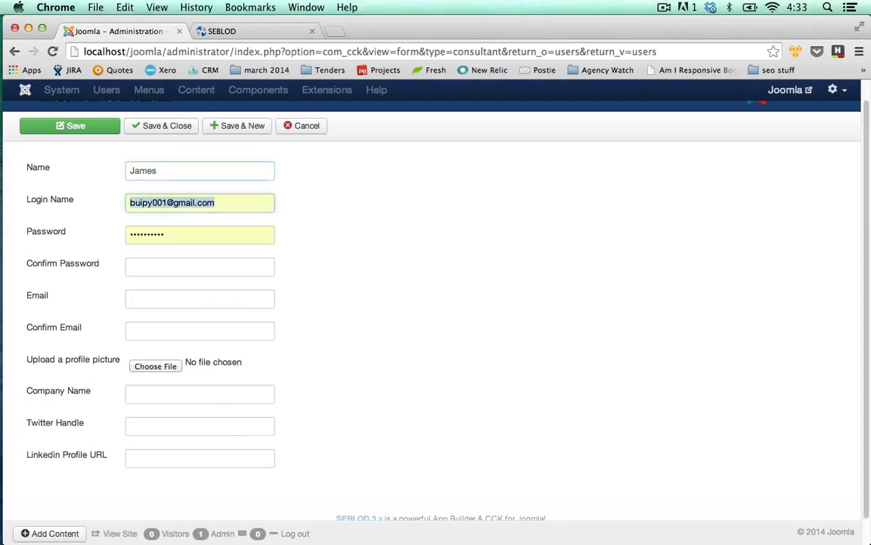
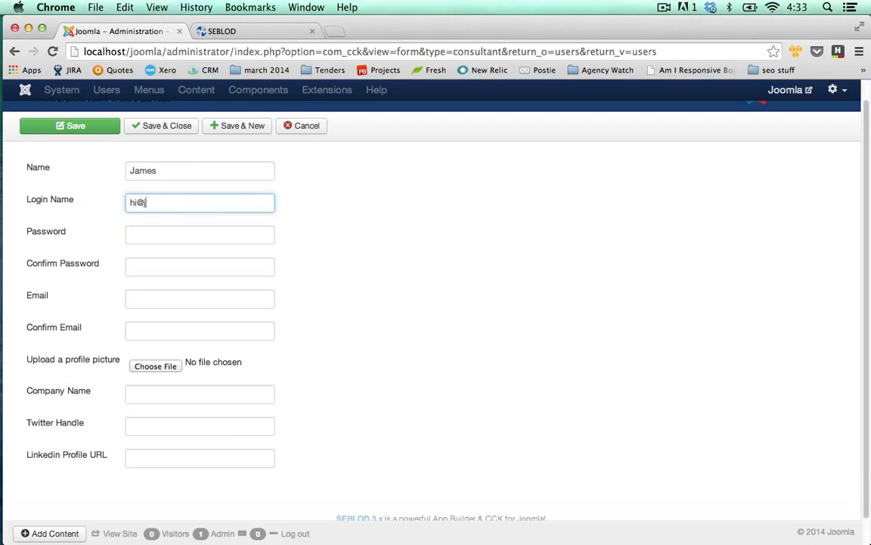
key(Tab)
Step: Enter the new consultant's account password and repeat it in the Confirm Password field
text(*******)
key(Tab)
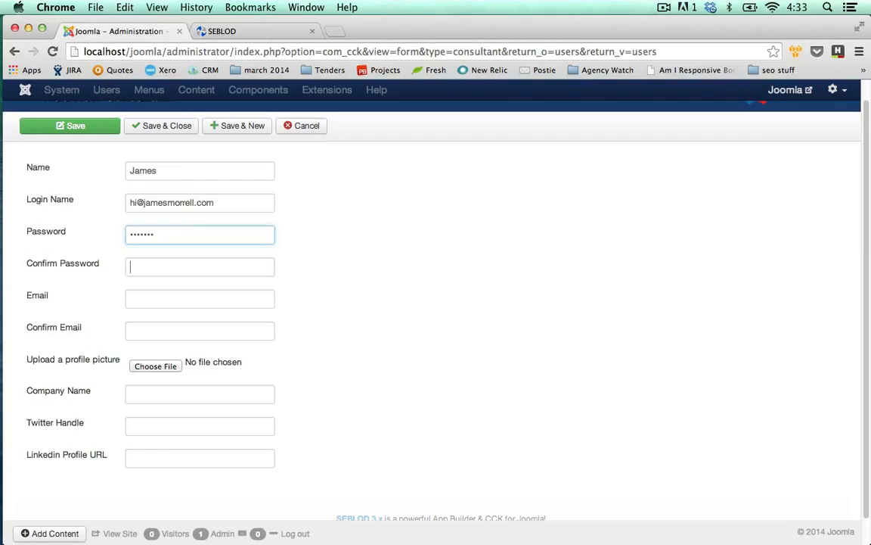
text(*******)
key(Tab)
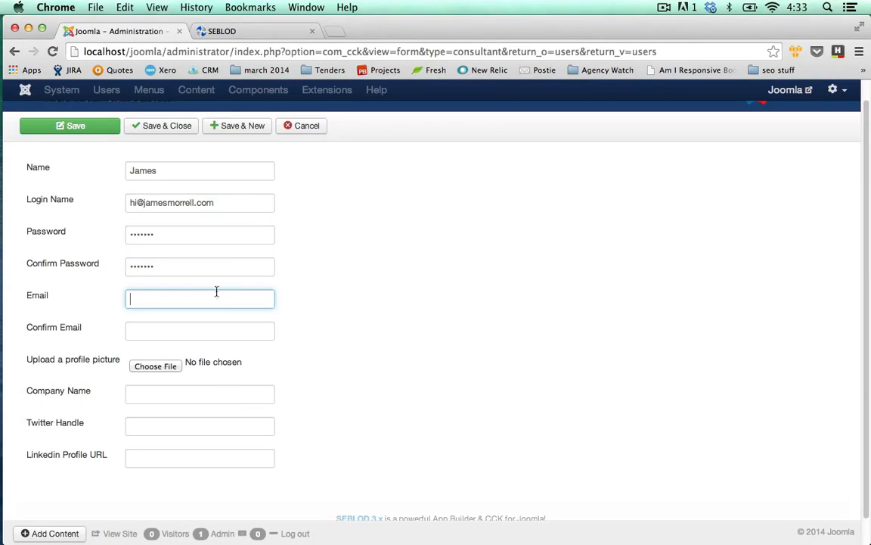
Step: Replace the consultant's login name with a short username instead of an e-mail address
drag(227, 203, 110, 199)
text(s)
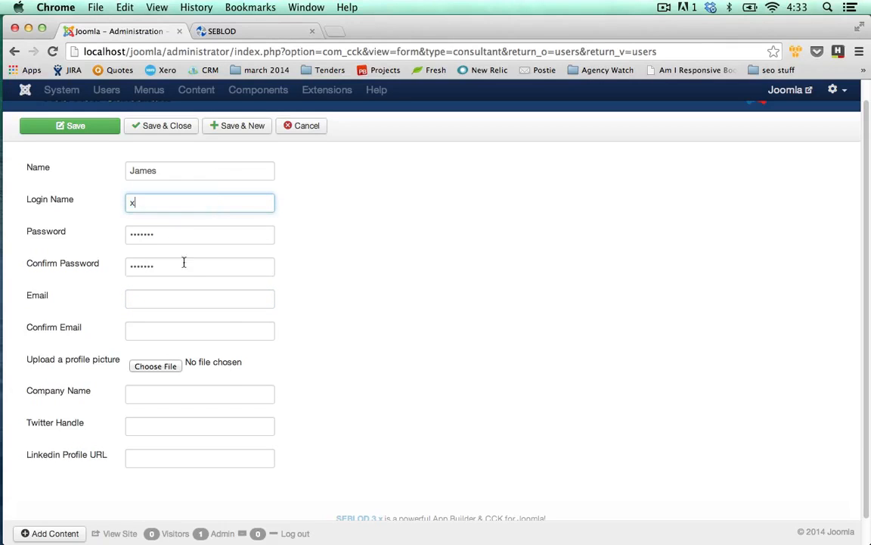
key(BackSpace)
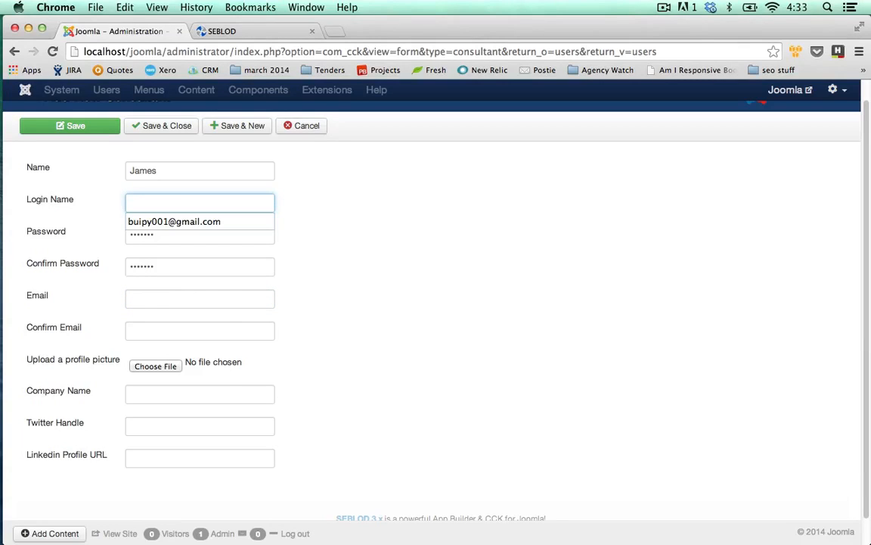
key(super+z)
key(BackSpace)
text(JamesM)
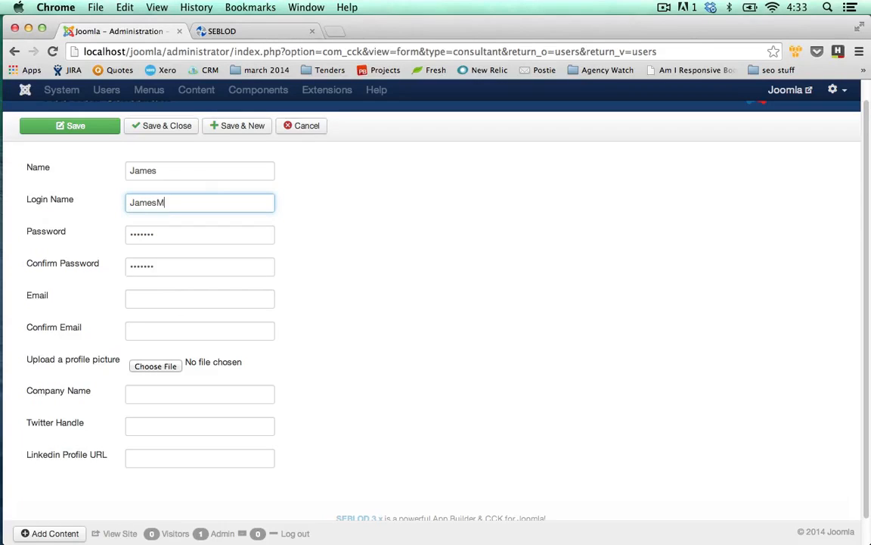
Step: Fill in the consultant's e-mail address and copy it into the Confirm Email field
click(147, 295)
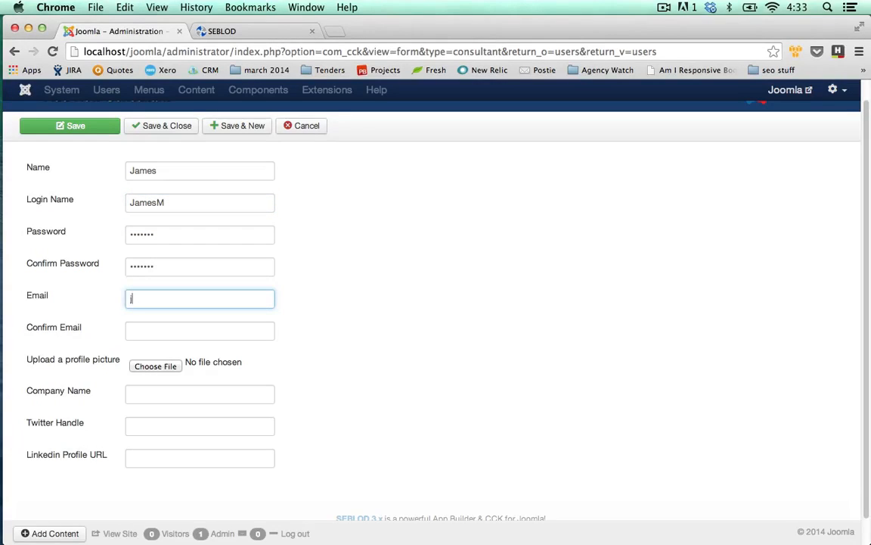
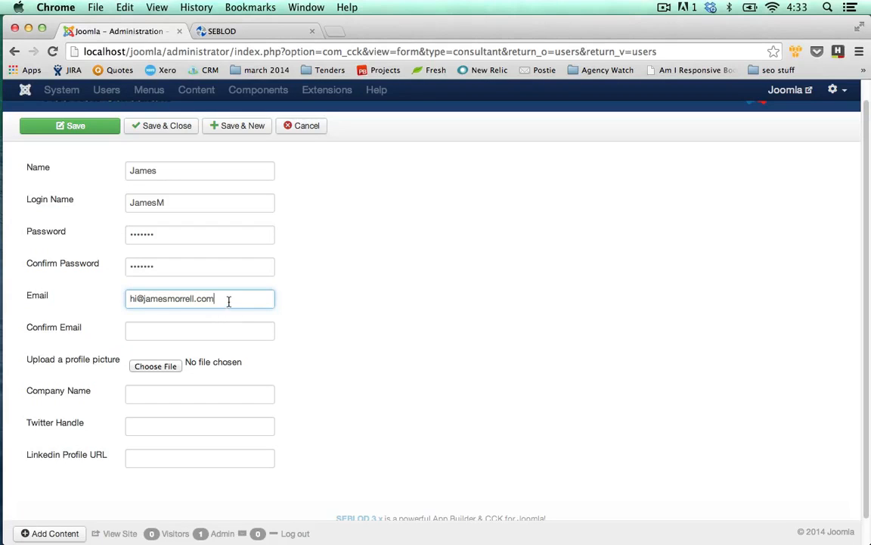
drag(219, 299, 97, 300)
key(super+c)
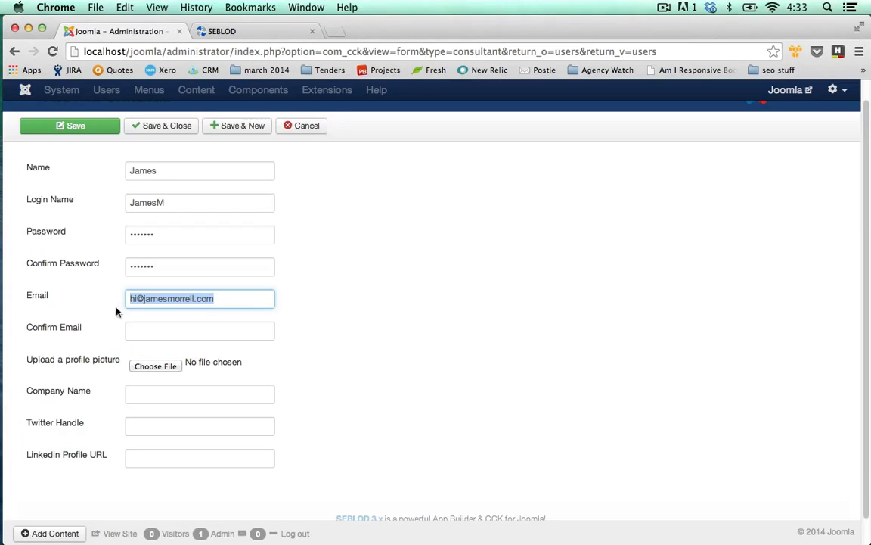
click(147, 330)
key(super+v)
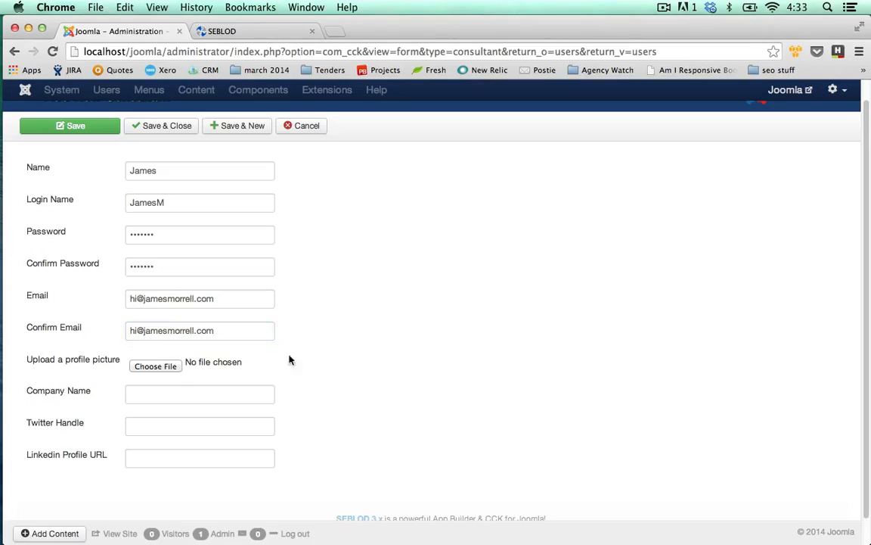
click(188, 379)
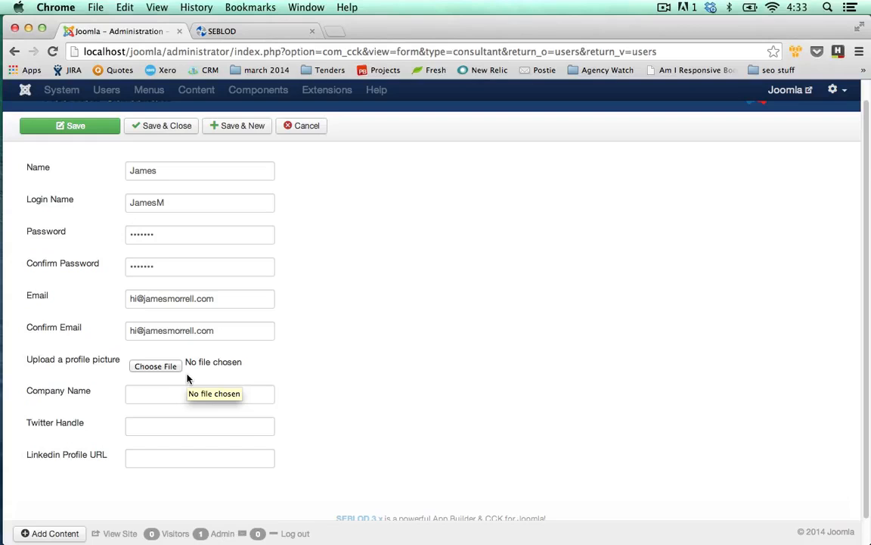
click(210, 396)
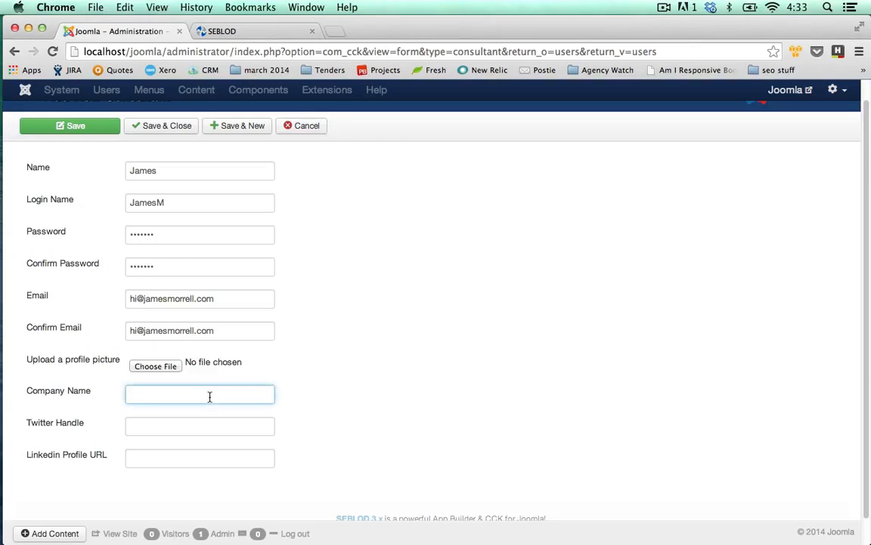
text(Loudbox Media)
click(194, 427)
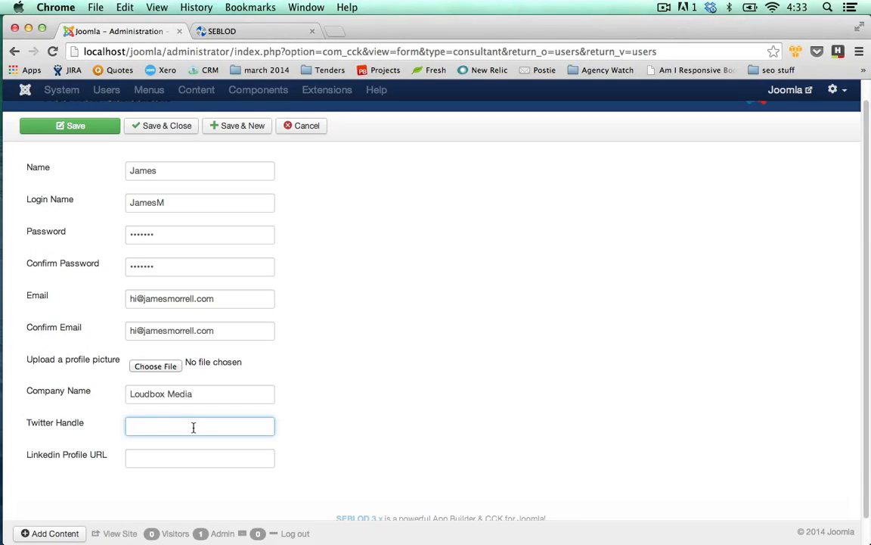
text(_jrmo)
click(197, 455)
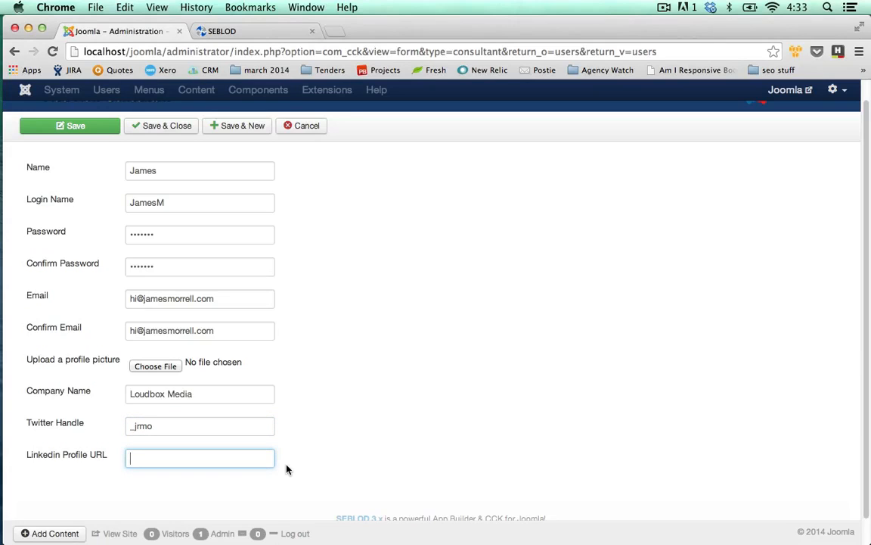
text(www.linkedin.com)
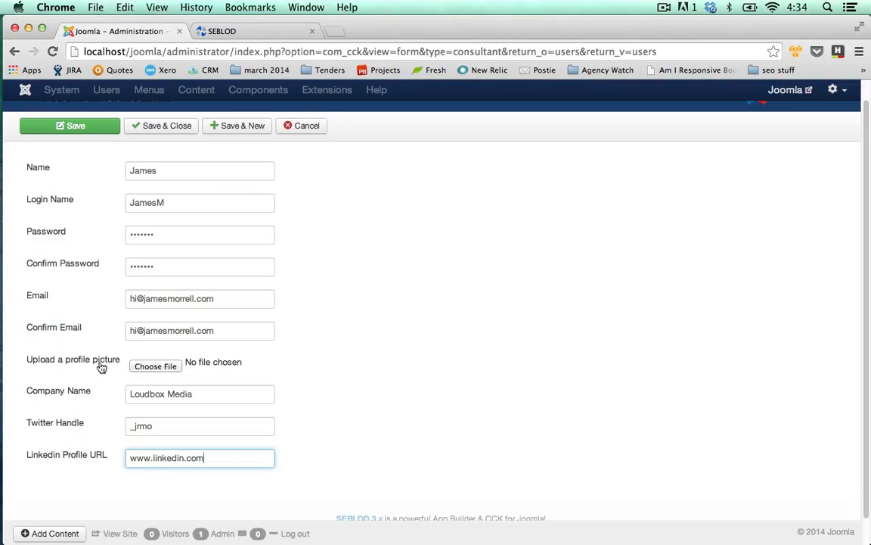
click(168, 367)
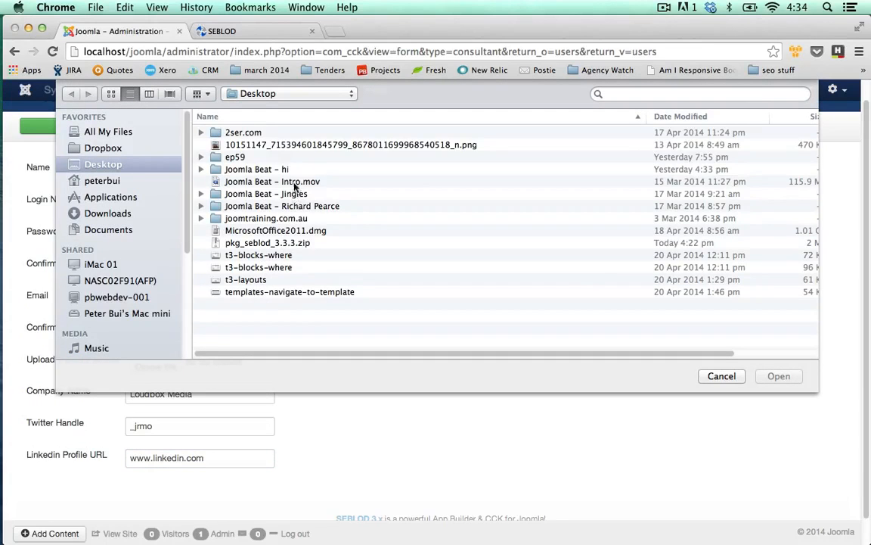
double_click(285, 146)
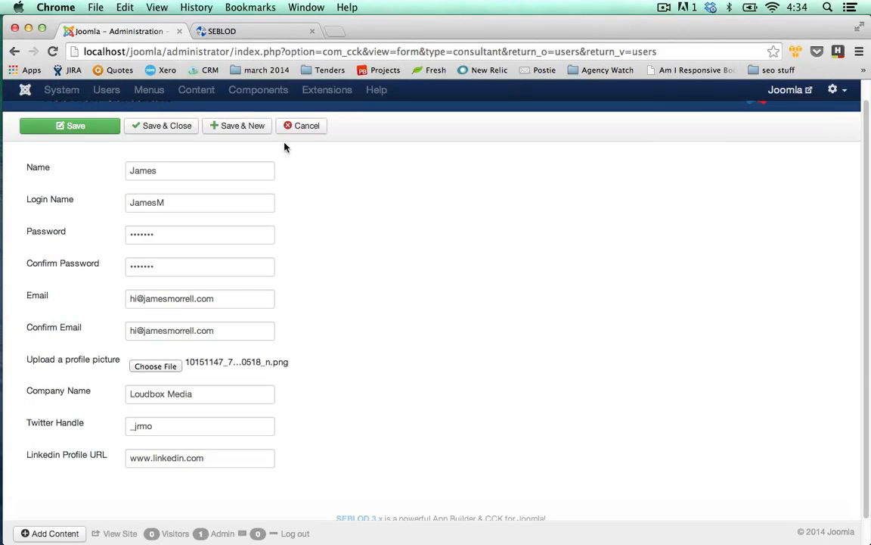
click(178, 135)
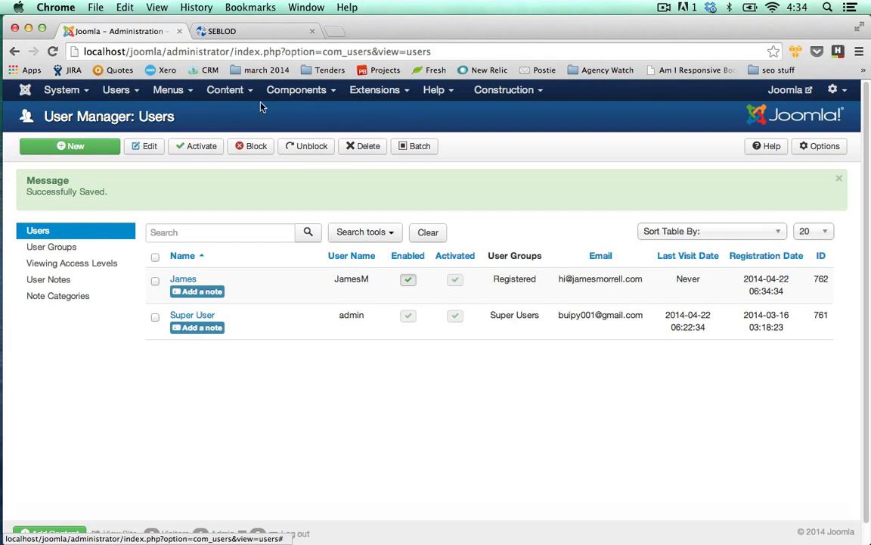
Step: Open the Consultant content type in SEBLOD for editing and switch to its Content view
click(297, 94)
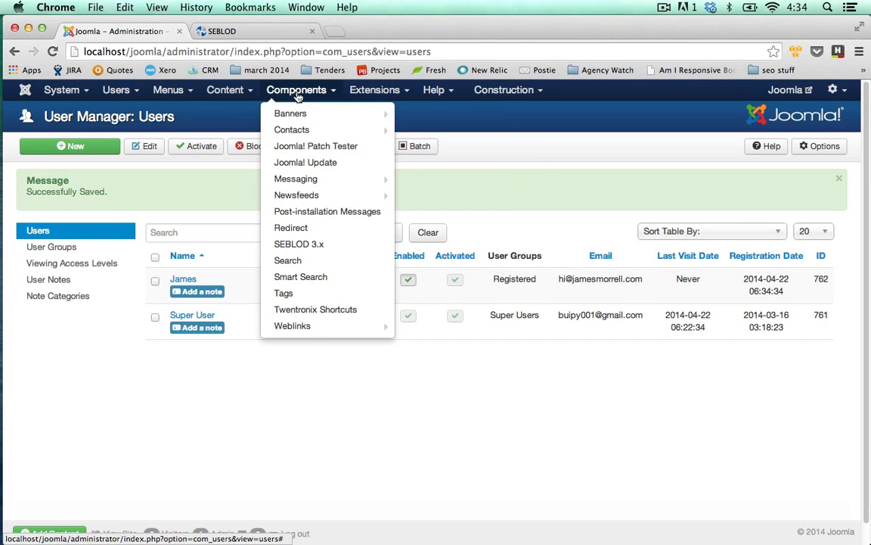
click(315, 250)
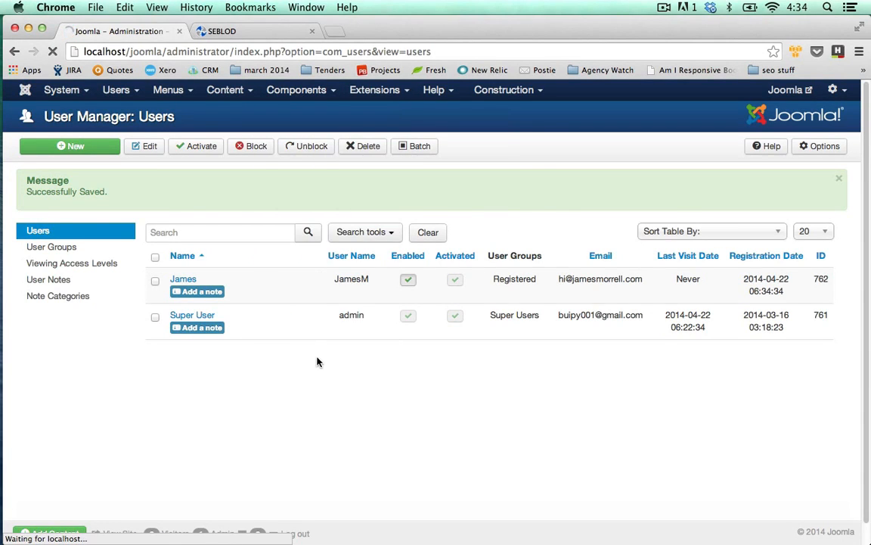
click(372, 336)
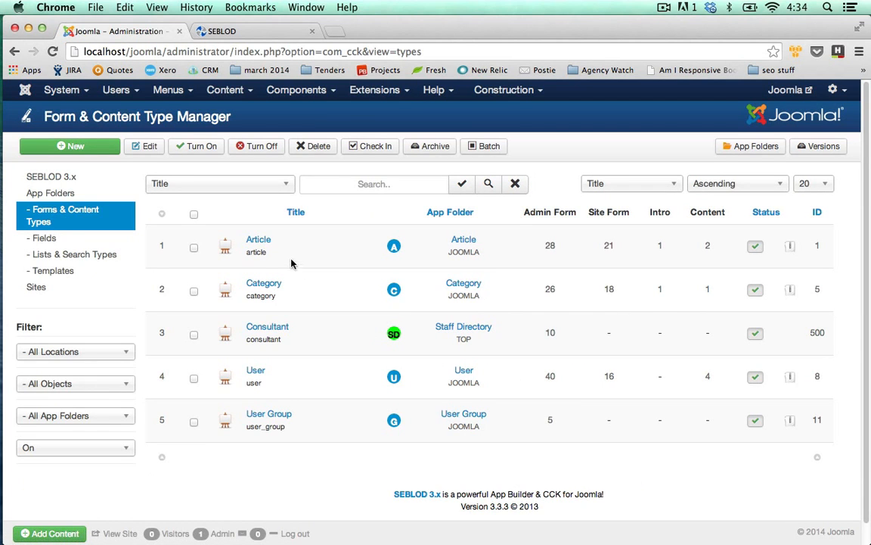
click(268, 329)
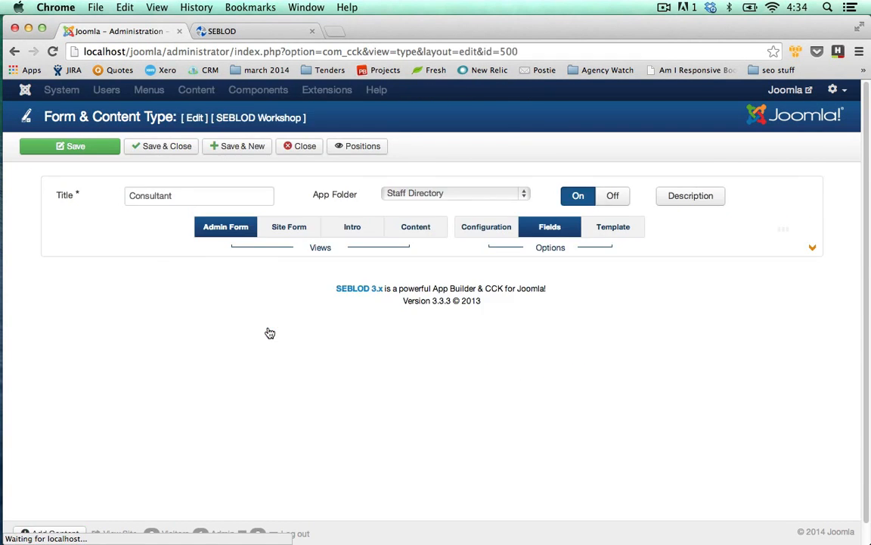
click(415, 229)
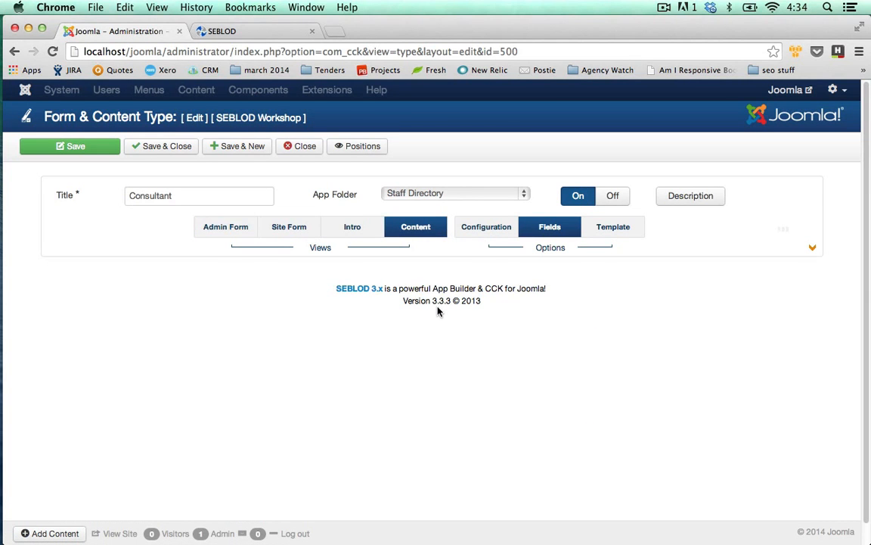
Step: Filter the fields available for the Content view by the Staff Directory app folder and look through them
scroll(437, 317, down, 1)
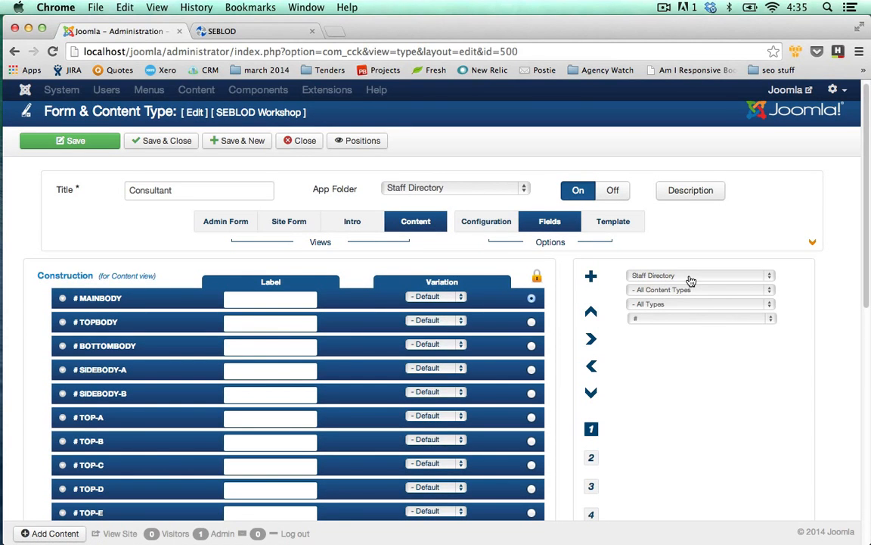
click(690, 280)
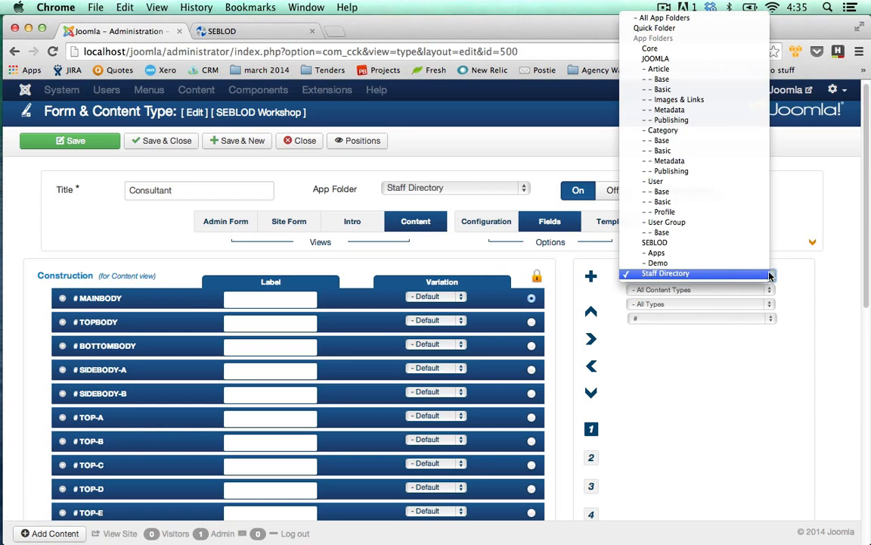
click(745, 277)
scroll(801, 290, down, 1)
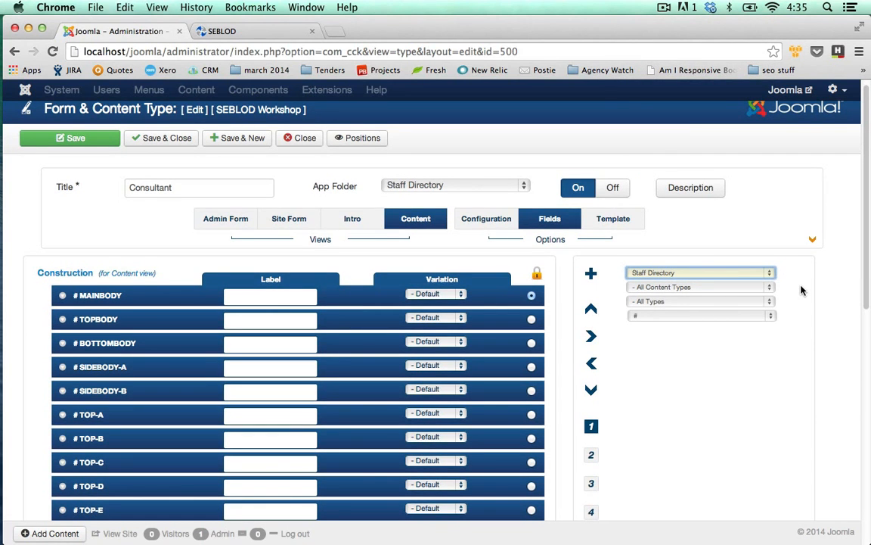
scroll(802, 290, down, 1)
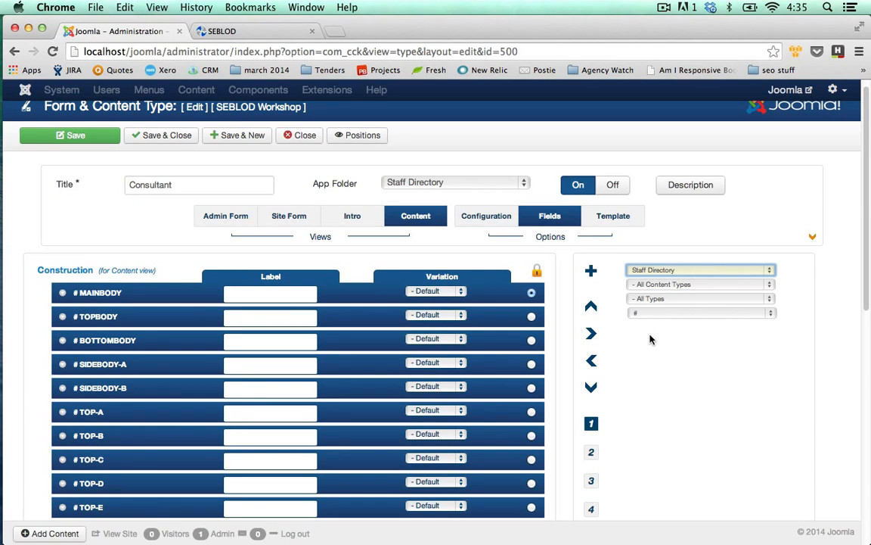
Step: Look through the template positions listed for the Consultant's Content view and open the overview of those positions
scroll(649, 339, down, 1)
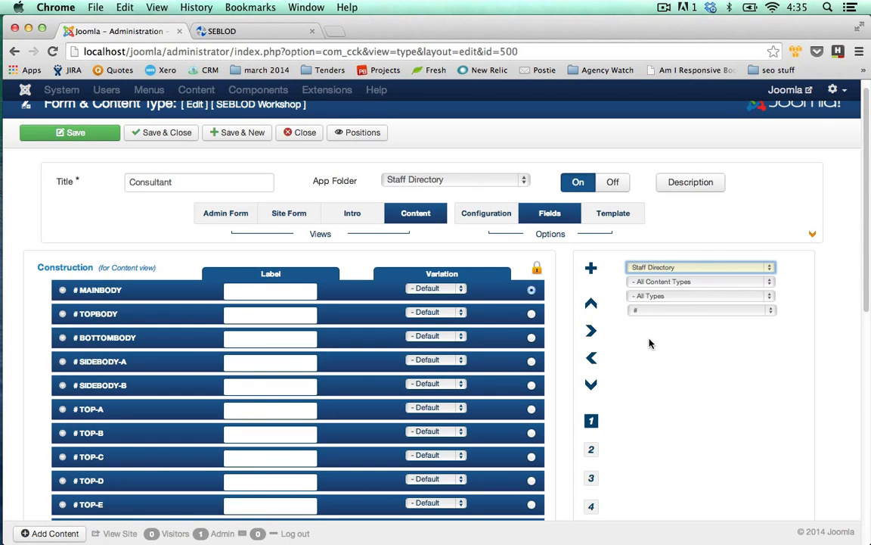
scroll(469, 333, down, 10)
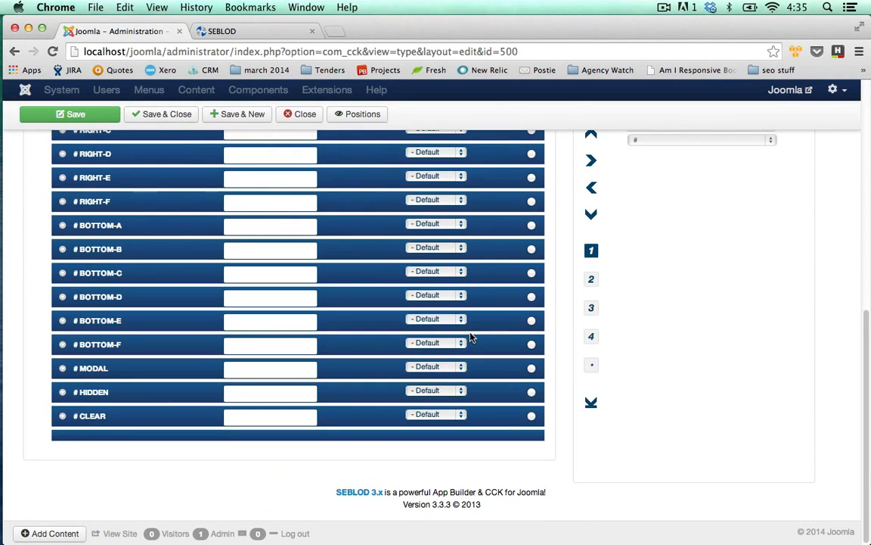
scroll(454, 336, up, 10)
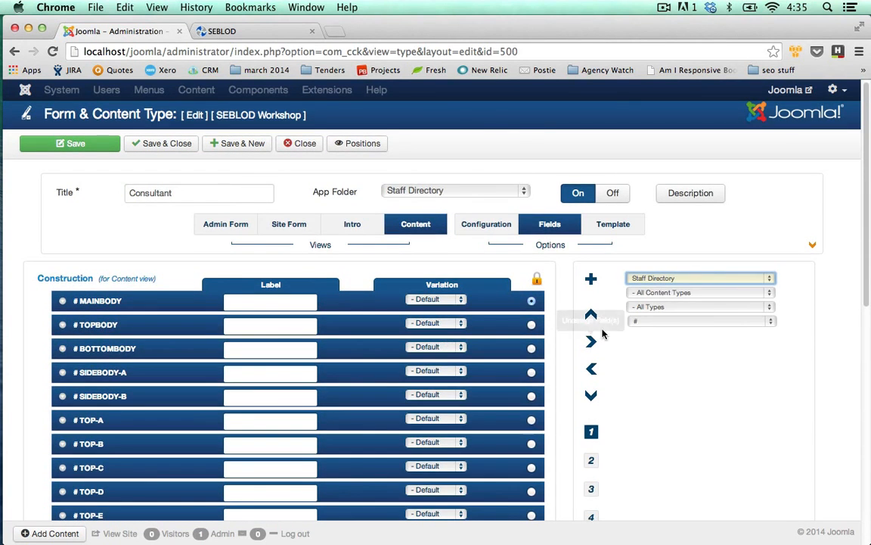
click(367, 144)
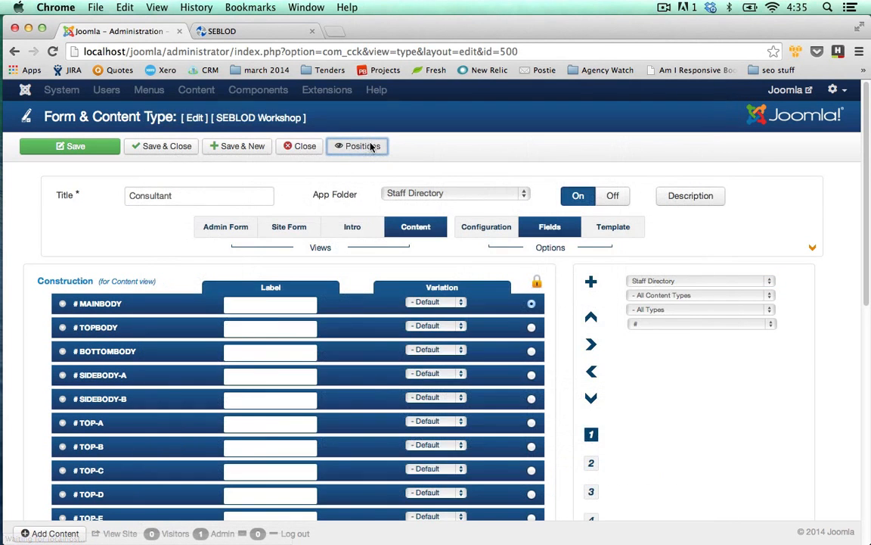
click(355, 147)
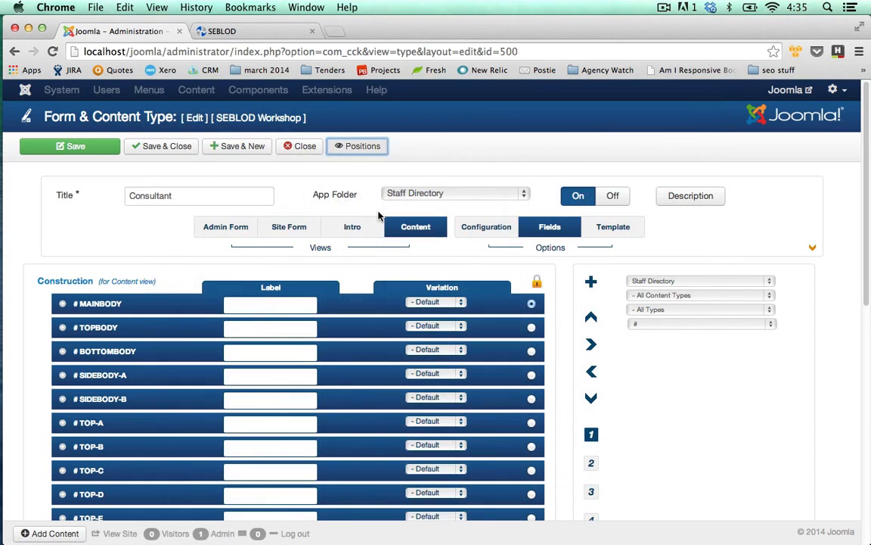
click(378, 216)
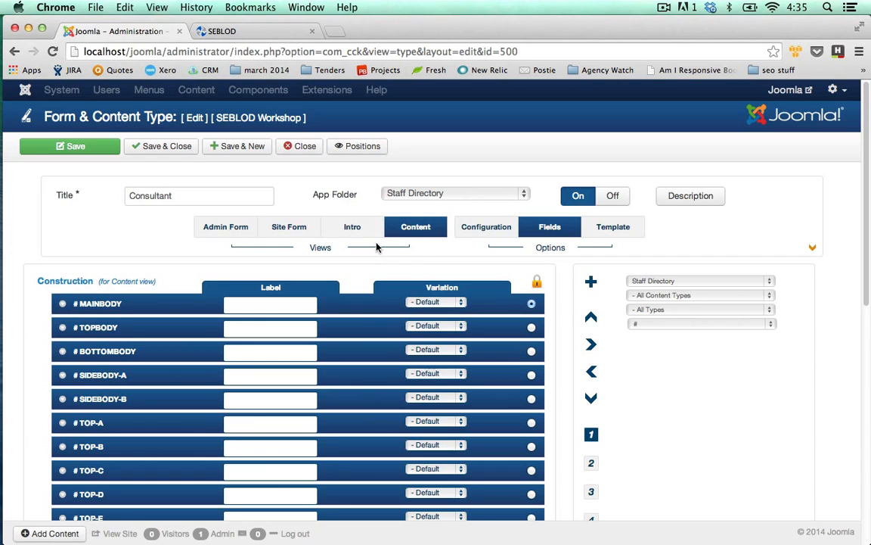
Step: Filter the Content view's available fields by Quick Folder to locate the consultant fields, and close the content type
click(688, 286)
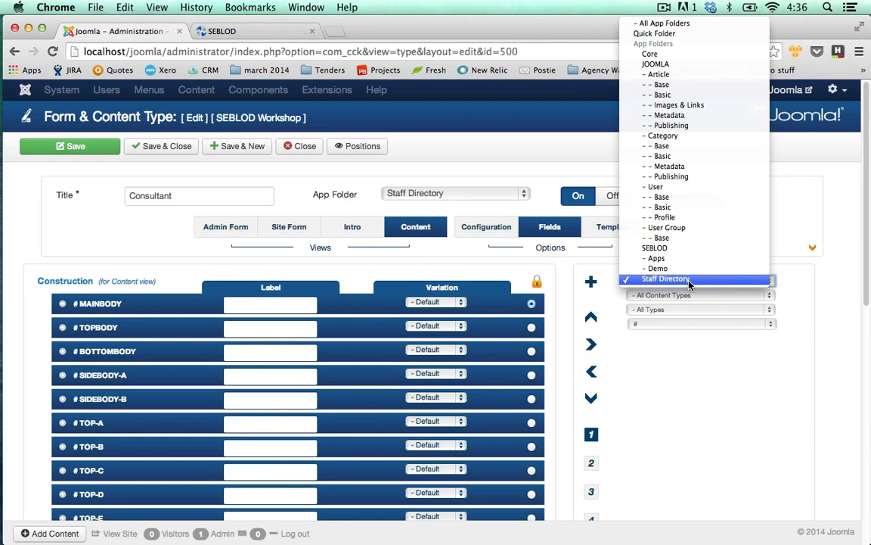
click(655, 283)
click(713, 281)
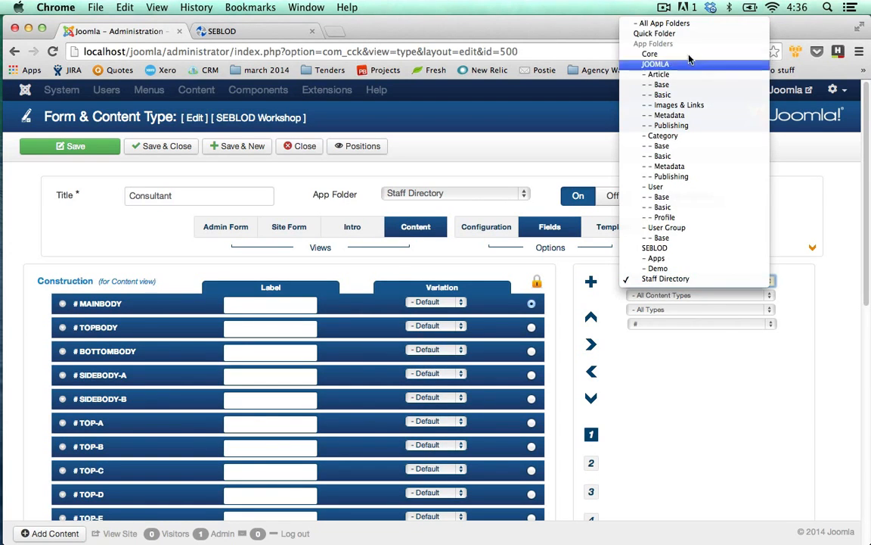
click(654, 33)
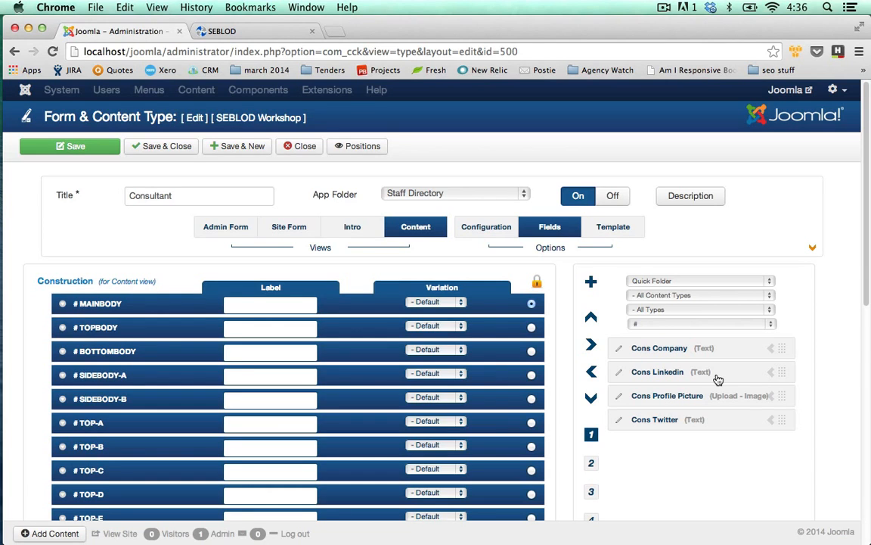
click(679, 281)
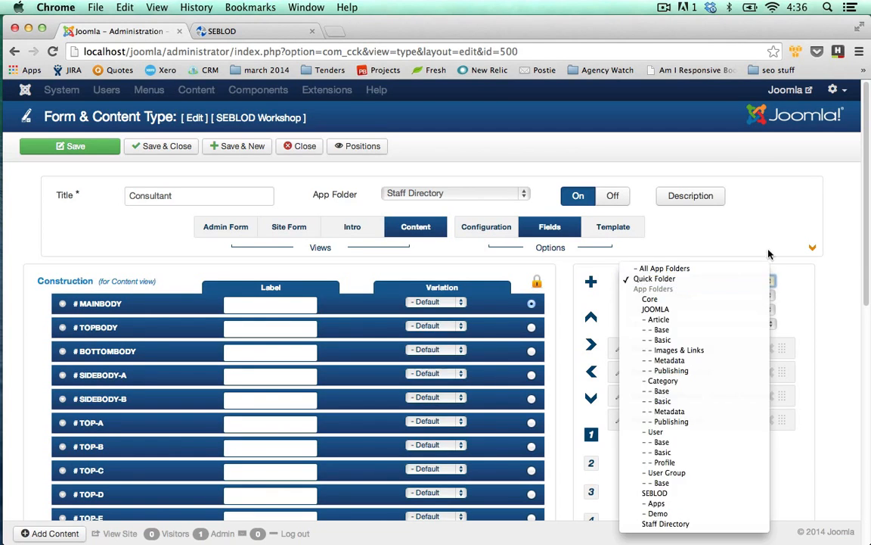
click(734, 374)
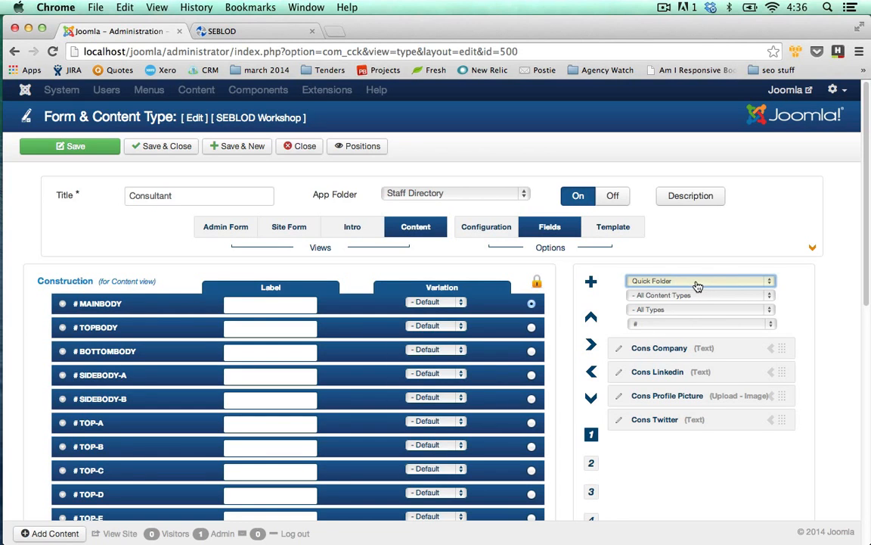
click(299, 146)
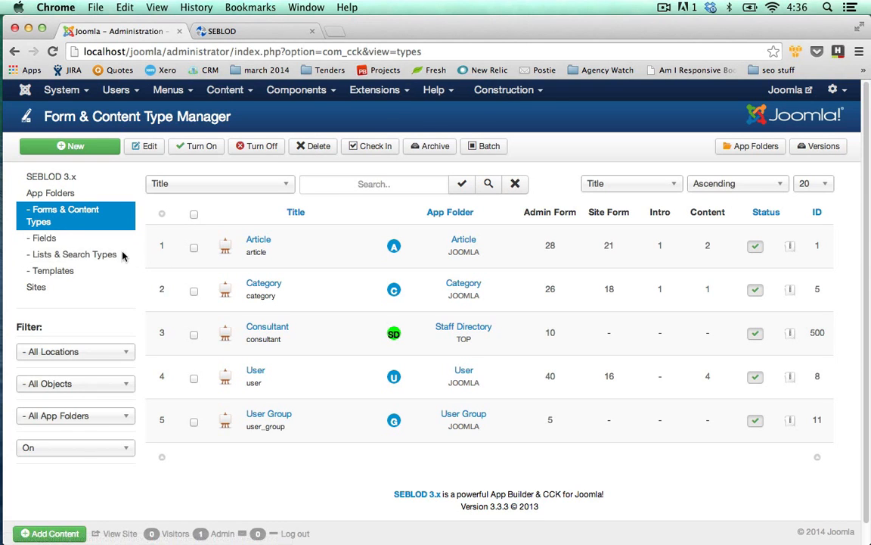
Step: Open the SEBLOD Field Manager and search the fields by title for "cons"
click(54, 239)
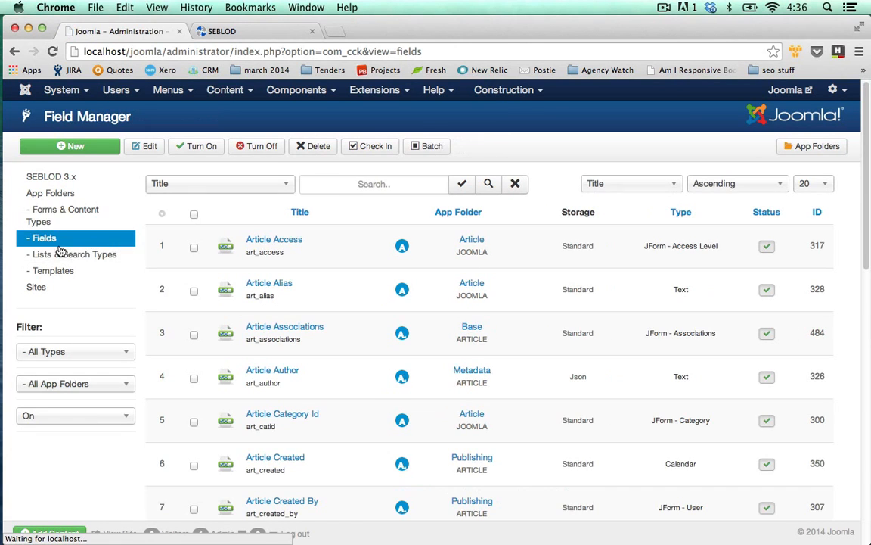
click(359, 185)
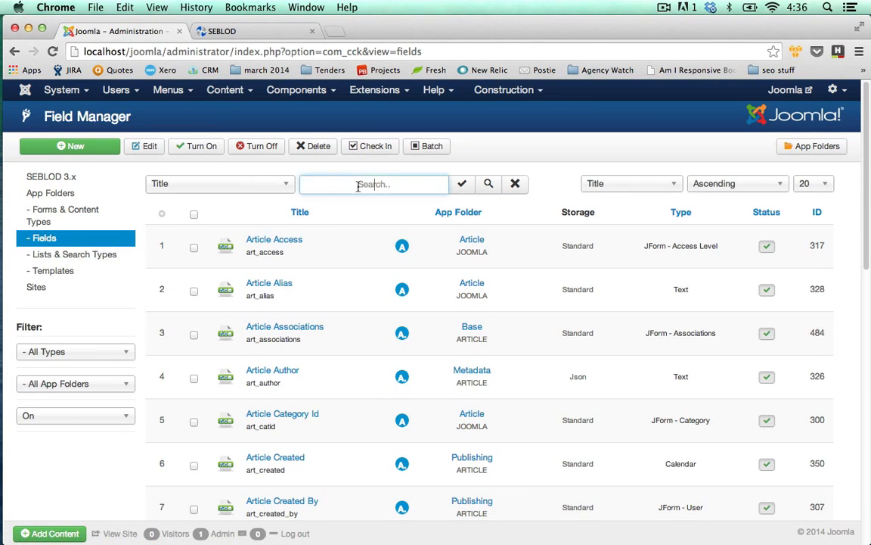
text(cons)
key(Return)
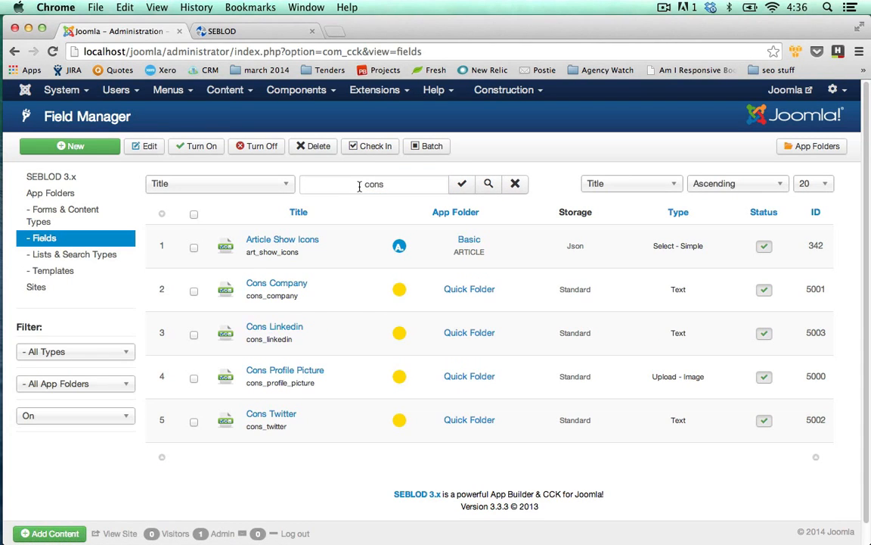
Step: Batch-move the Cons Company, Cons Linkedin, Cons Profile Picture and Cons Twitter fields to the Staff Directory app folder
click(195, 292)
click(194, 335)
click(195, 377)
click(193, 422)
click(430, 147)
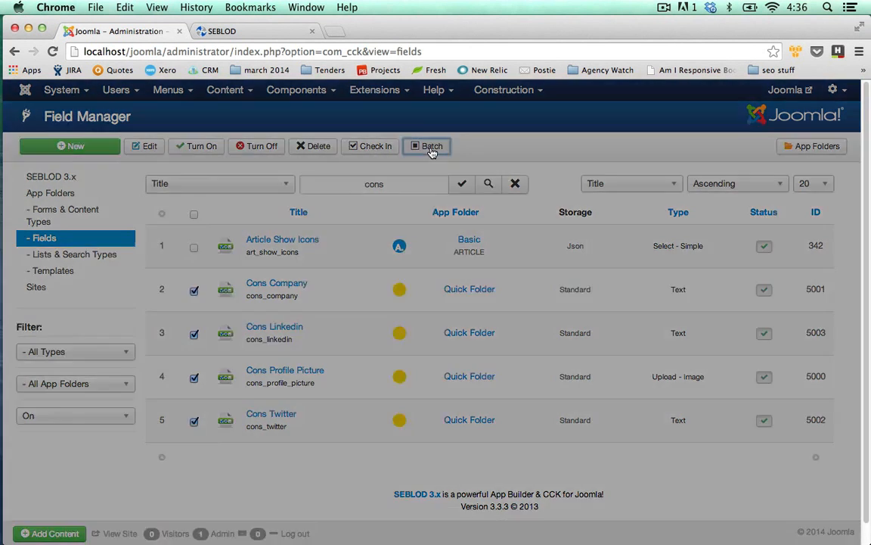
click(396, 227)
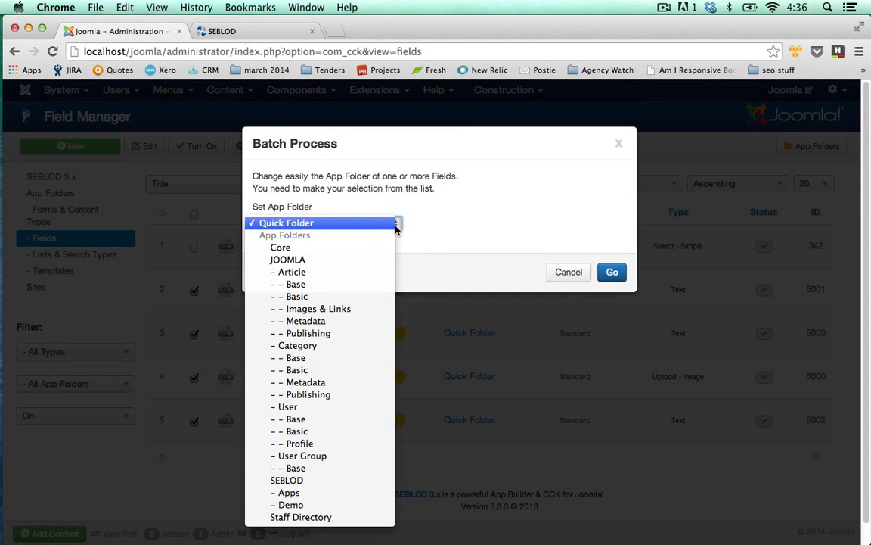
click(352, 517)
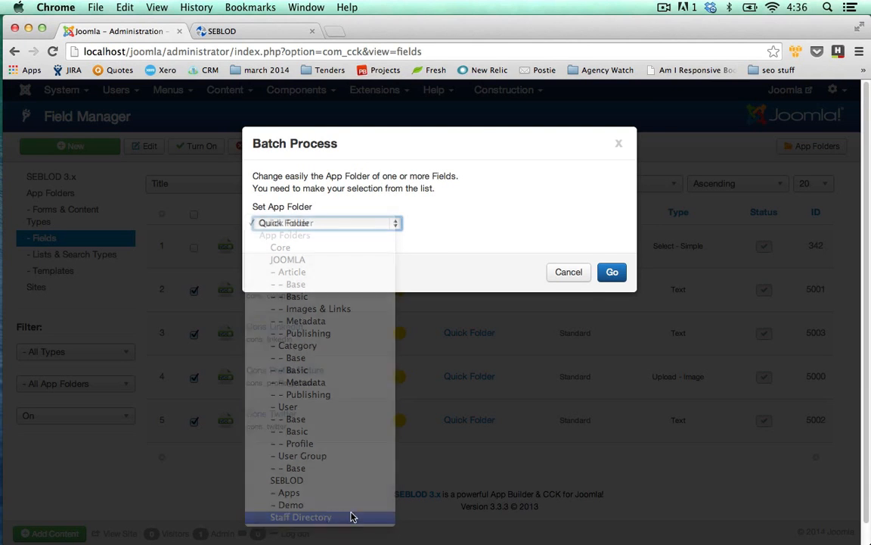
click(613, 272)
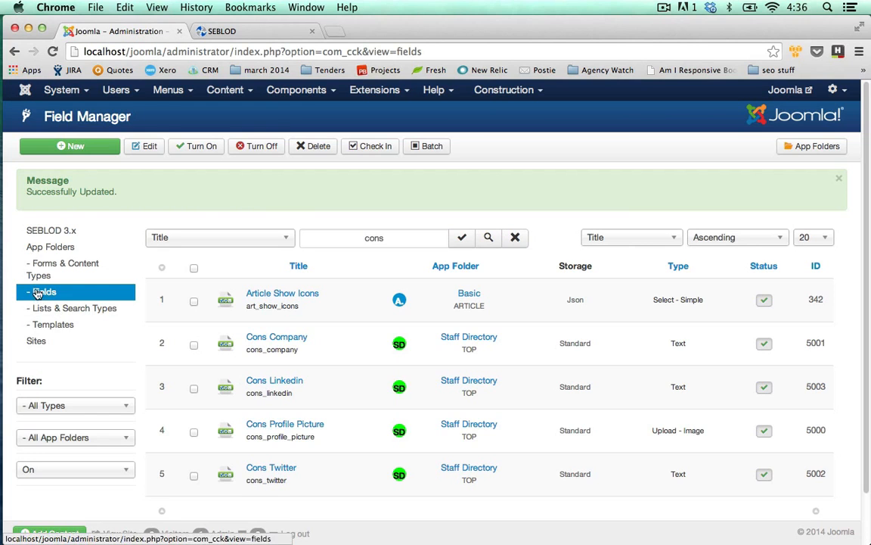
Step: Reopen the Consultant content type for editing from the Form & Content Type Manager
click(58, 274)
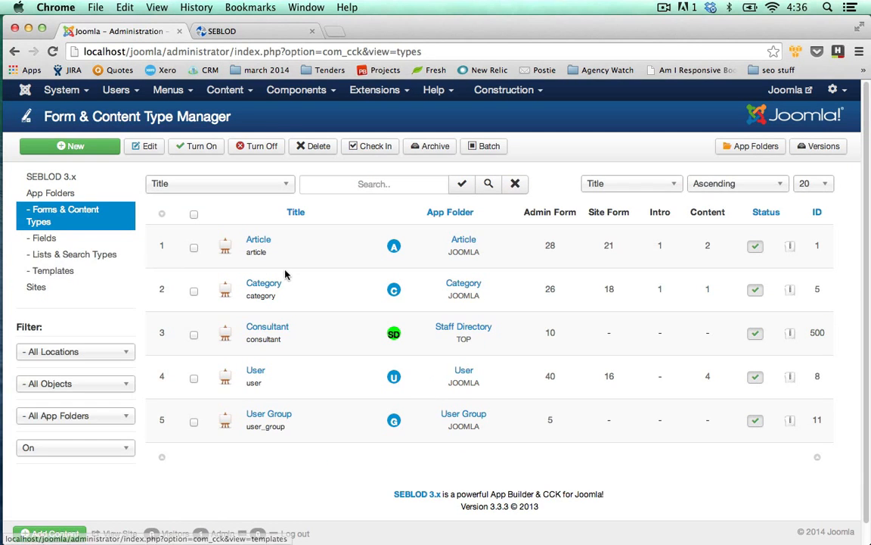
click(280, 333)
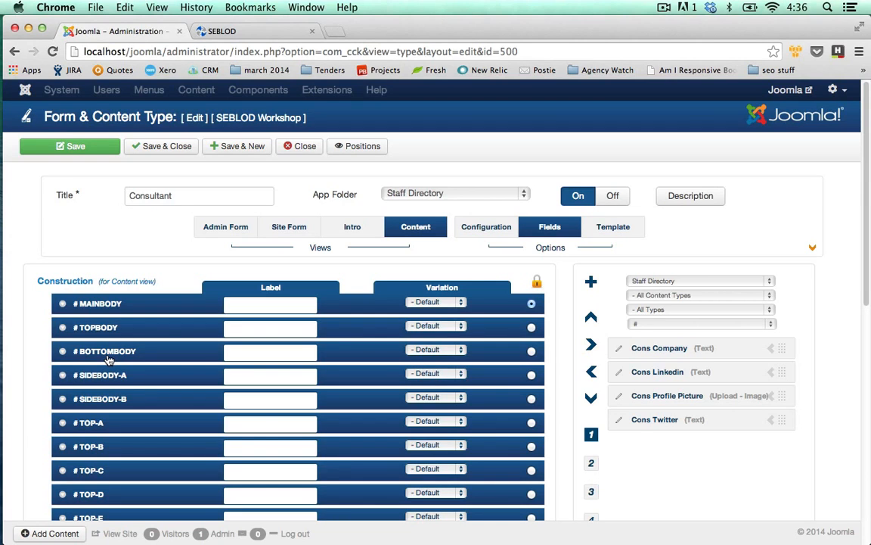
Step: Switch to the SEBLOD website, open its product catalogue and browse the listed products
click(280, 35)
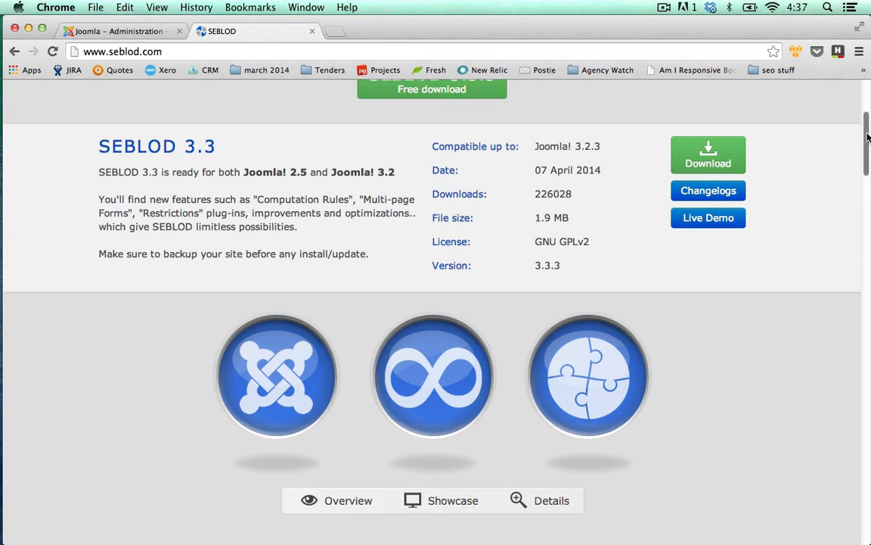
scroll(797, 123, up, 5)
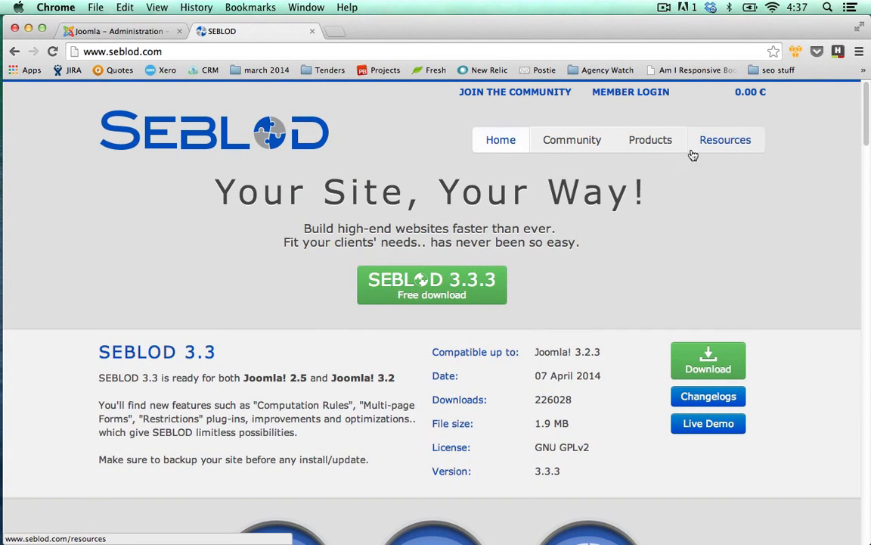
click(660, 150)
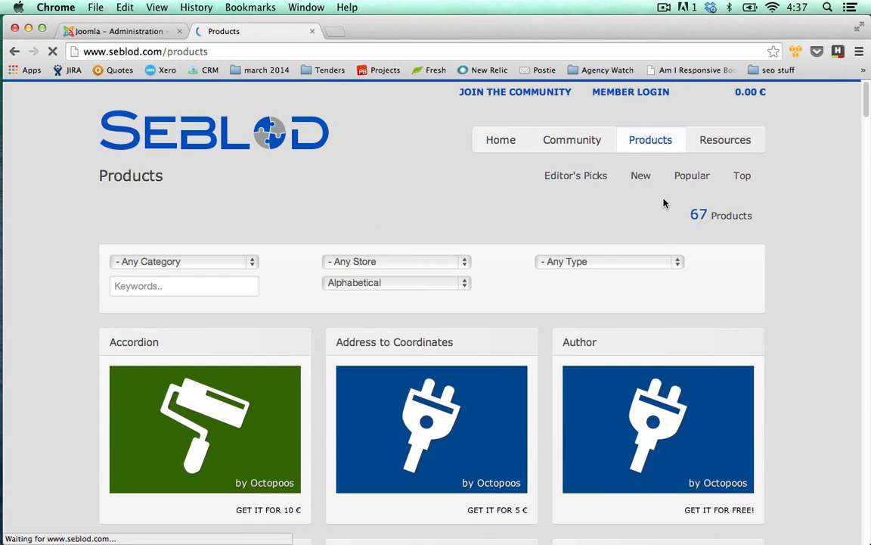
scroll(664, 203, down, 1)
scroll(664, 203, down, 7)
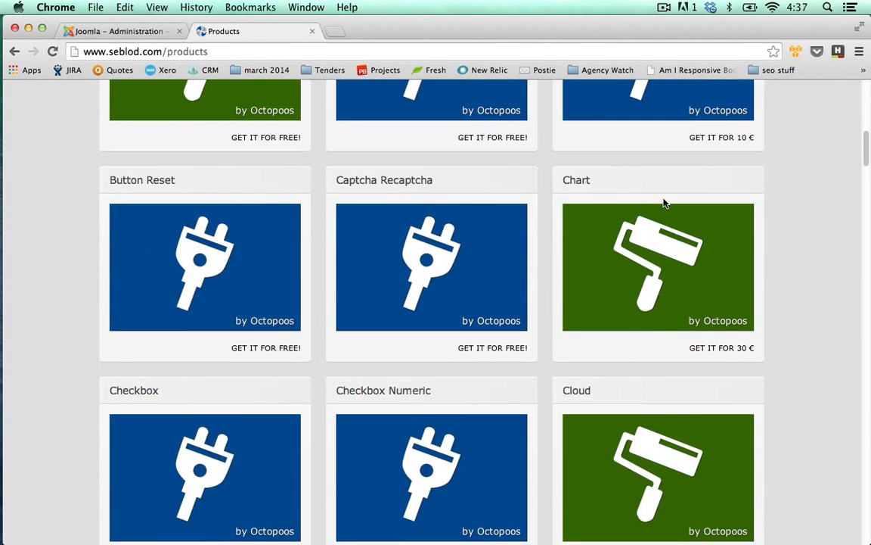
scroll(664, 203, up, 4)
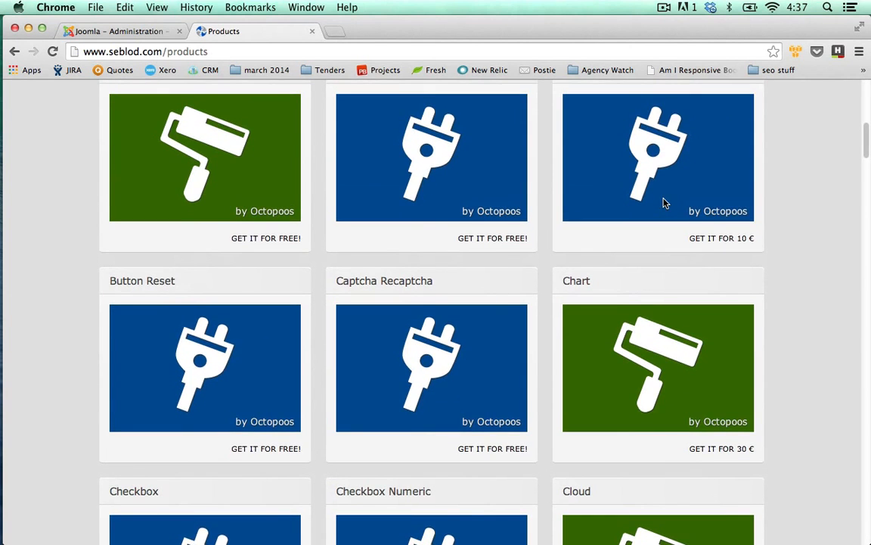
scroll(714, 227, up, 5)
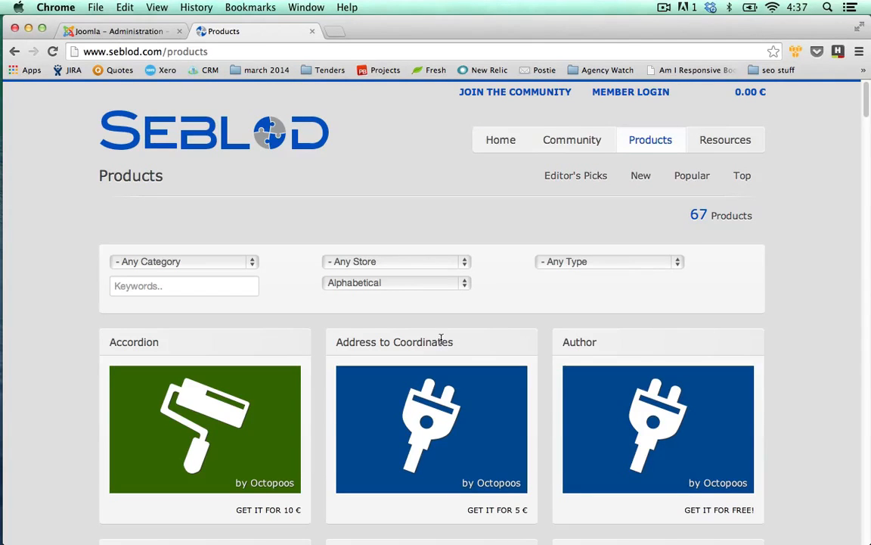
Step: Check which sort orders, stores and product types the catalogue can be filtered by
click(458, 285)
click(493, 290)
click(457, 261)
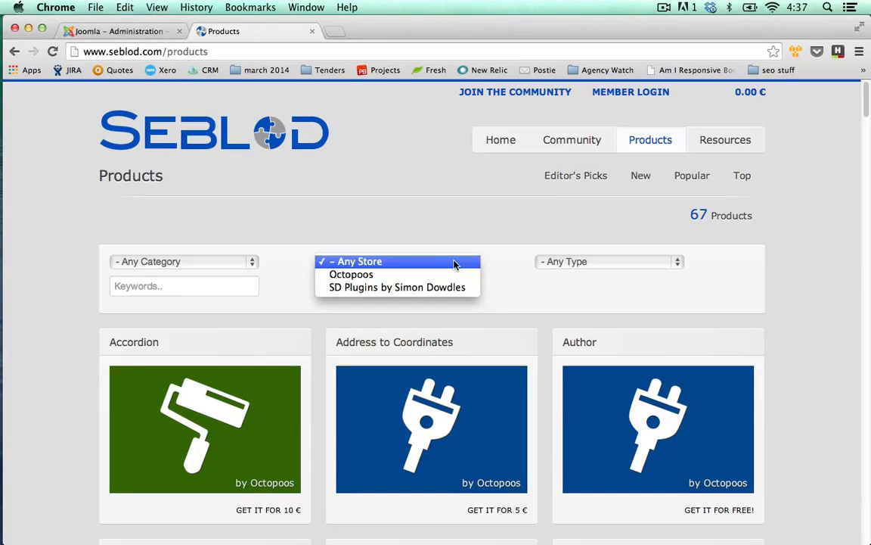
click(578, 264)
click(576, 264)
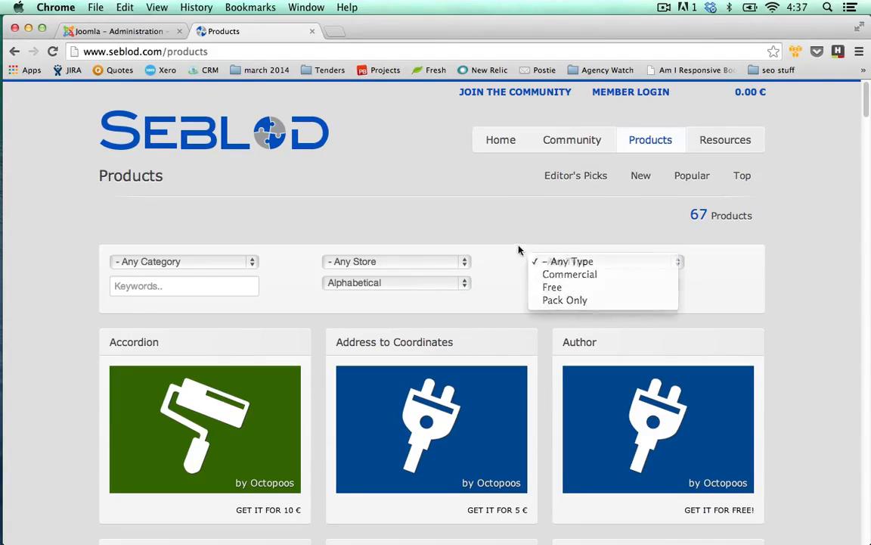
click(214, 237)
Step: Filter the SEBLOD products by the Templates category and look through the available templates
click(230, 264)
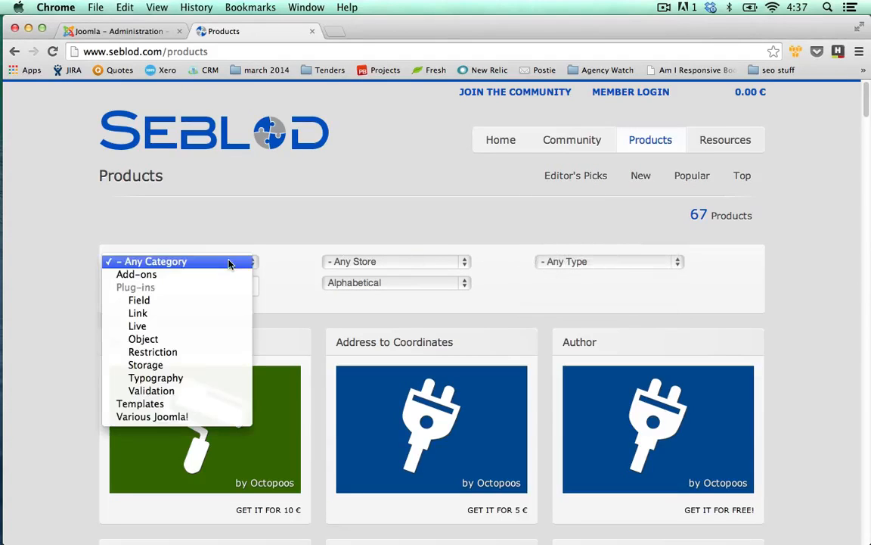
click(177, 404)
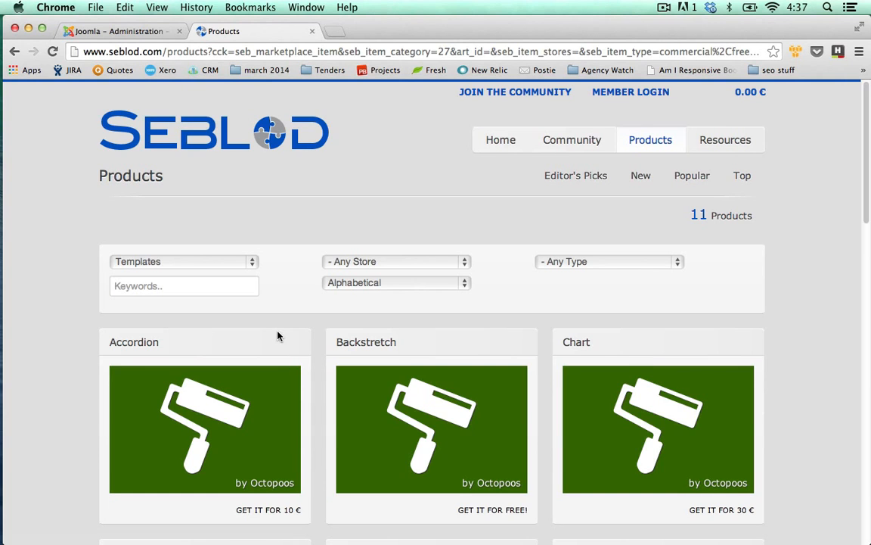
scroll(294, 327, down, 5)
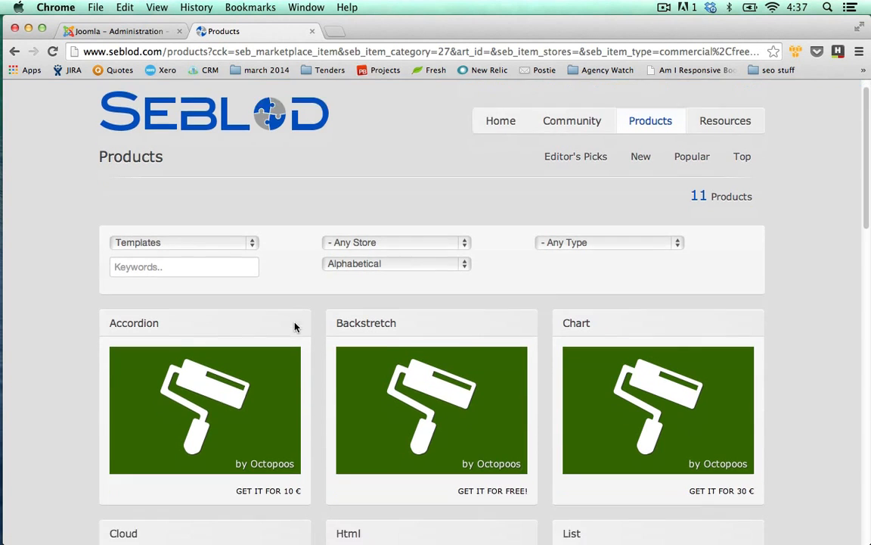
scroll(470, 418, up, 4)
scroll(469, 413, up, 2)
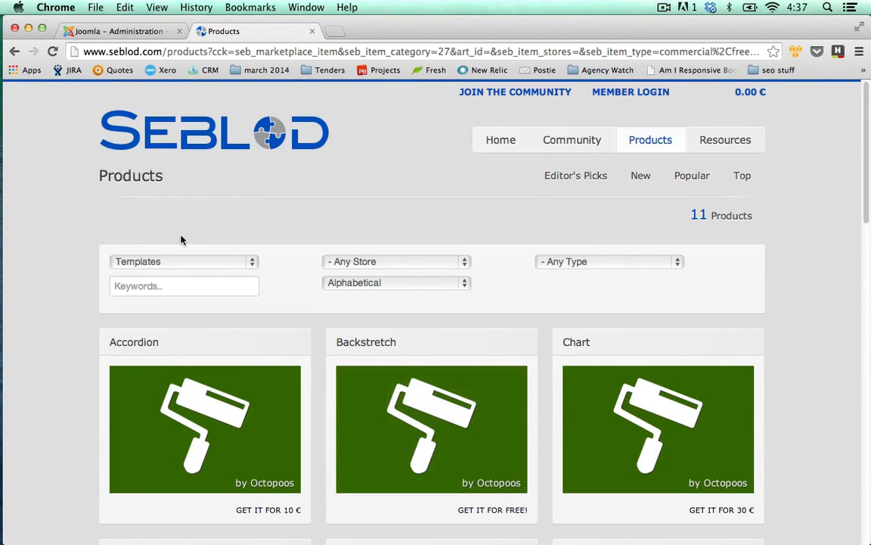
scroll(454, 371, down, 10)
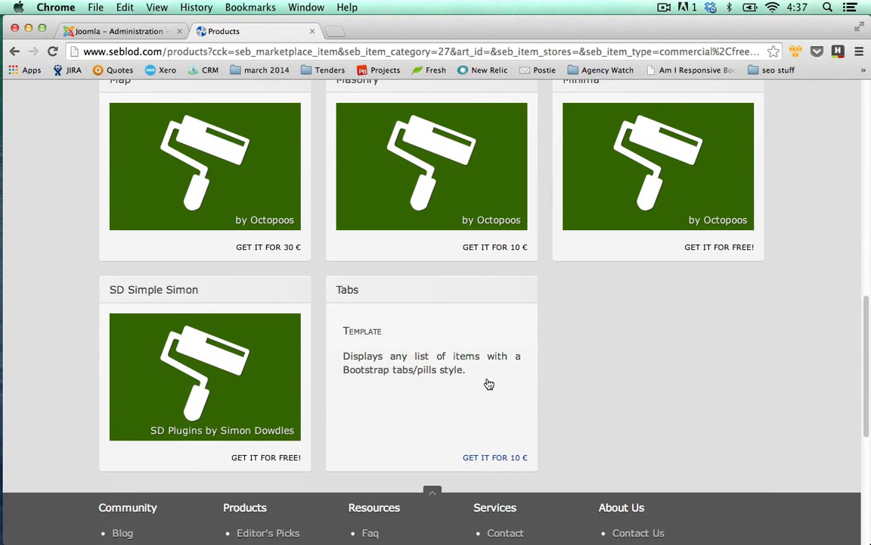
Step: Add the free Minima template to the cart and proceed to checkout
scroll(695, 394, up, 1)
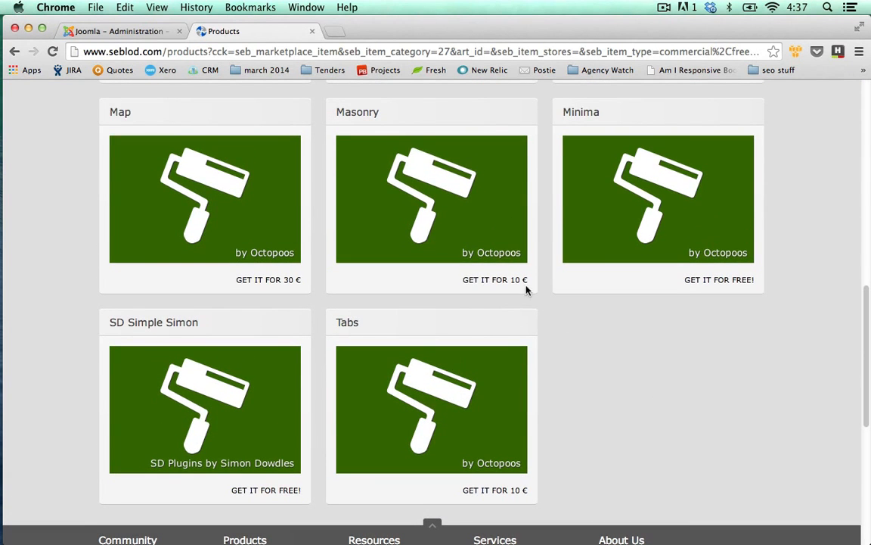
click(660, 193)
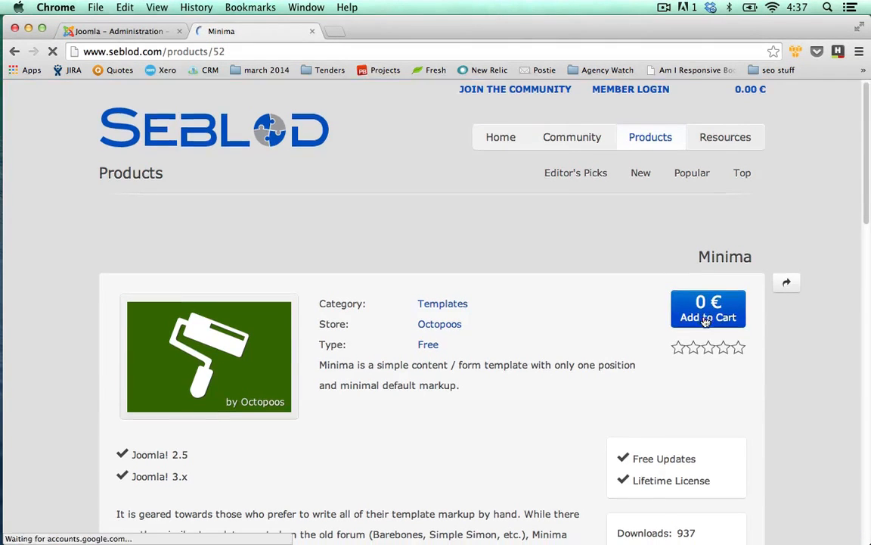
click(704, 321)
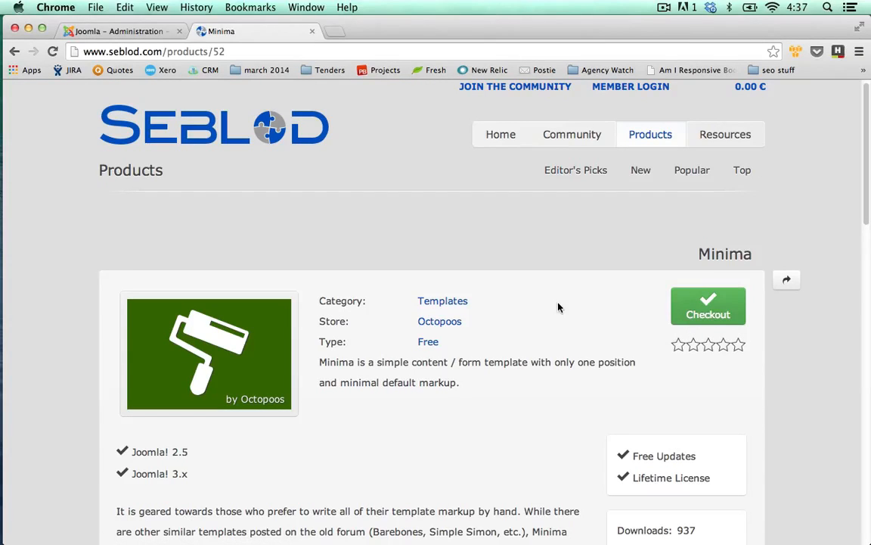
click(702, 312)
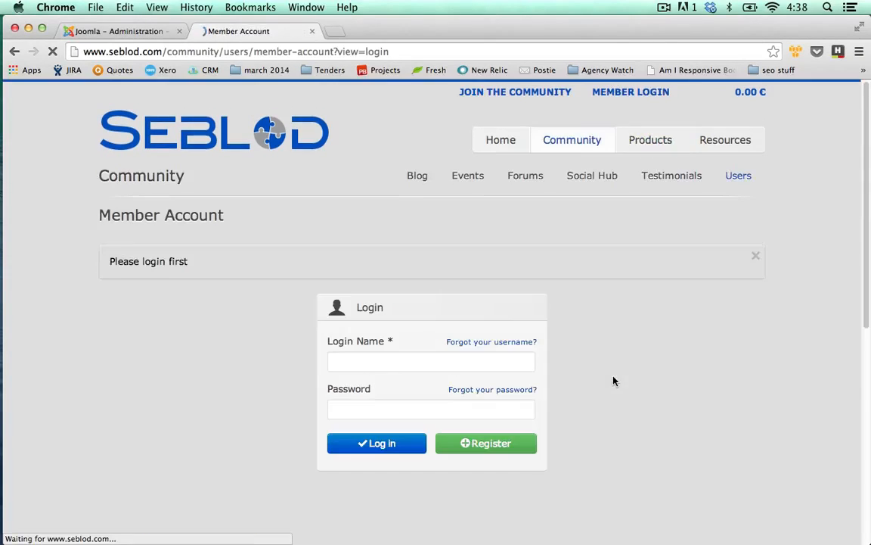
Step: Log in to the SEBLOD member account with the login name and account password
click(412, 362)
text(_j)
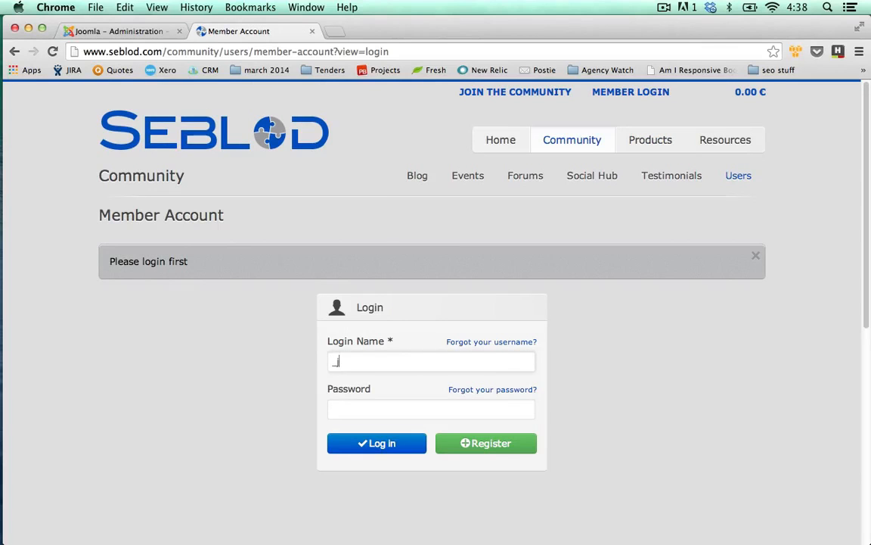
text(rmo)
key(Tab)
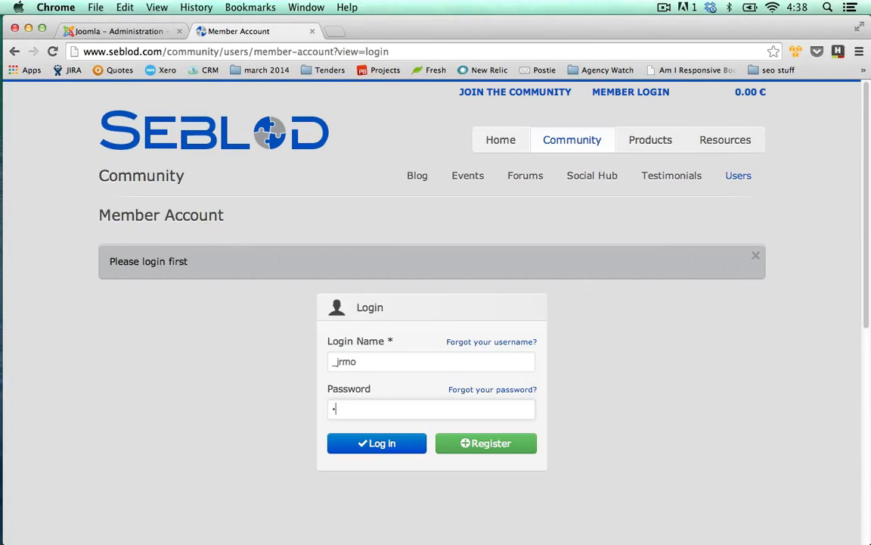
text(•••••••••••)
key(Return)
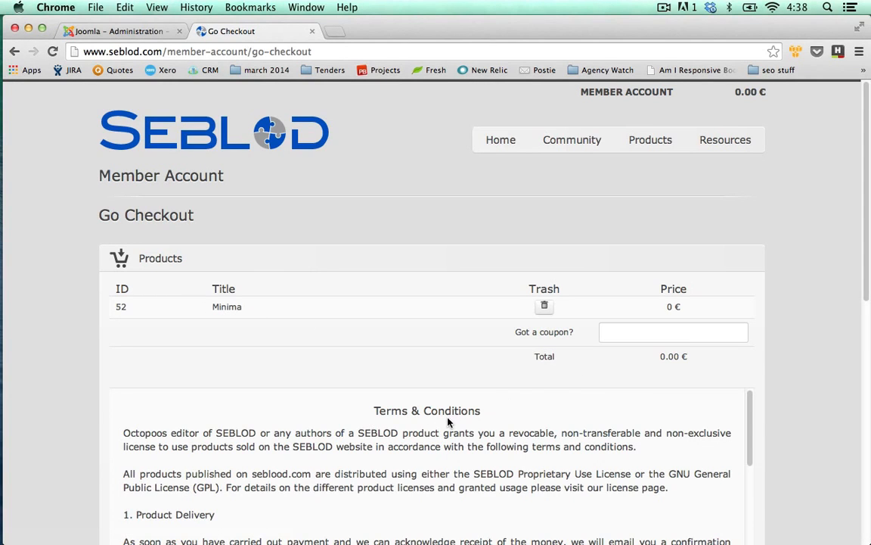
Step: Agree to the Terms & Conditions and complete the checkout of the Minima template
scroll(447, 421, down, 1)
scroll(91, 334, down, 5)
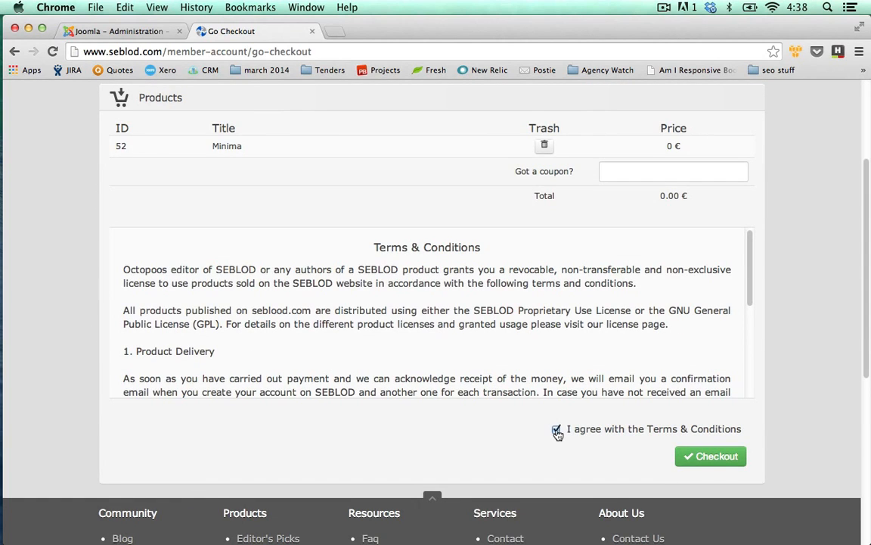
click(716, 465)
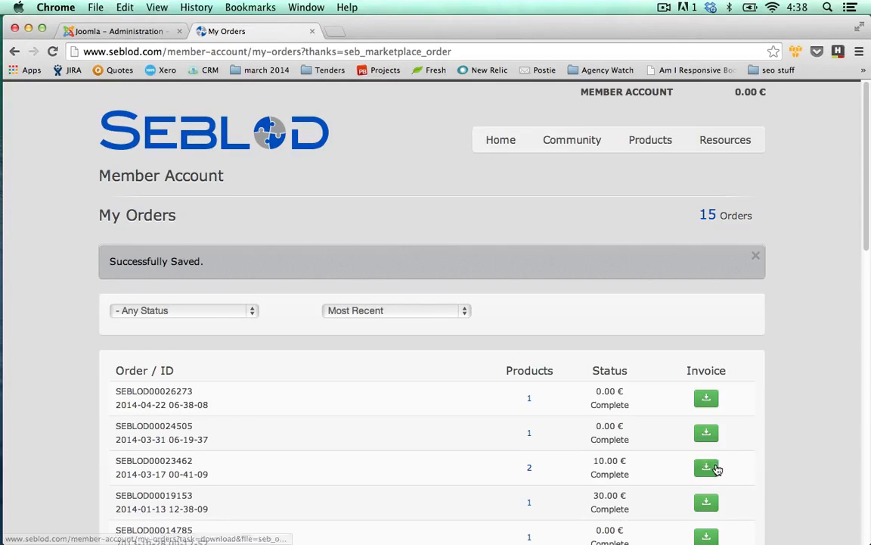
Step: Open the products of the newest order and save the Minima package tpl_seb_minima_1.1.1.zip to the Desktop
click(532, 400)
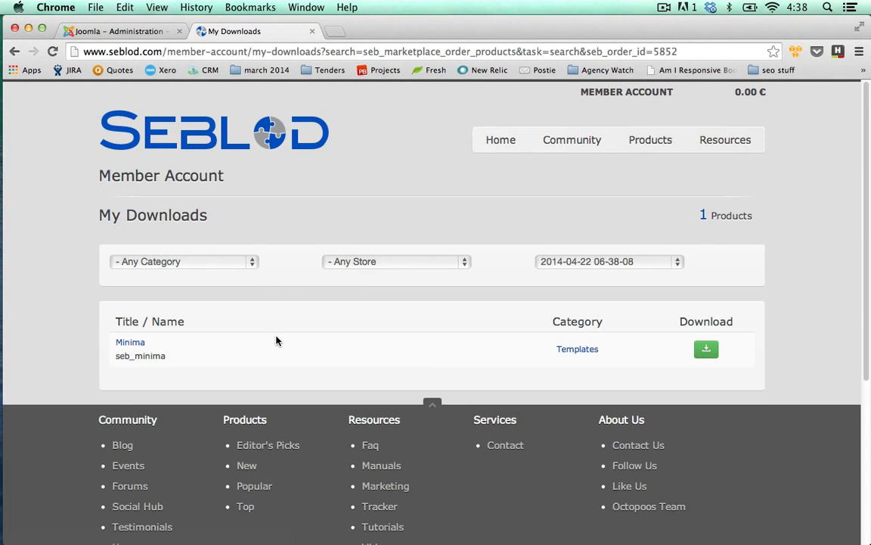
click(707, 353)
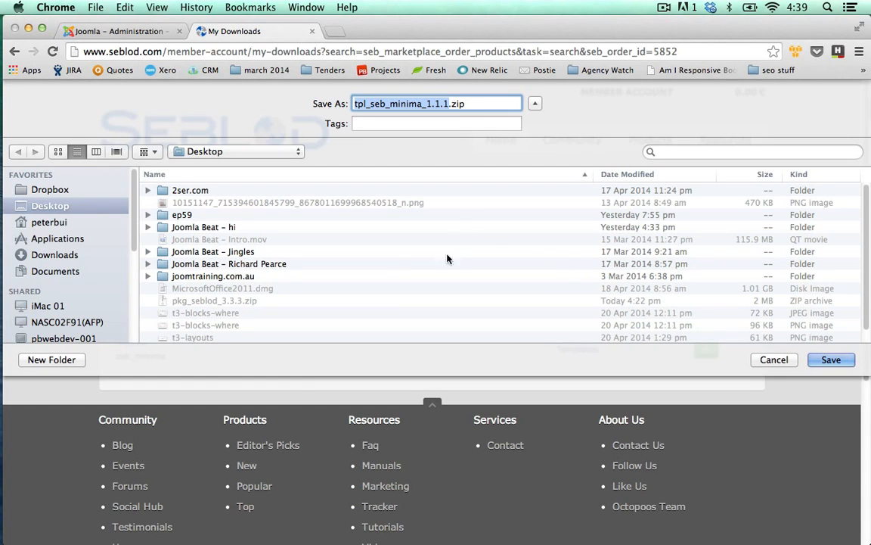
click(846, 361)
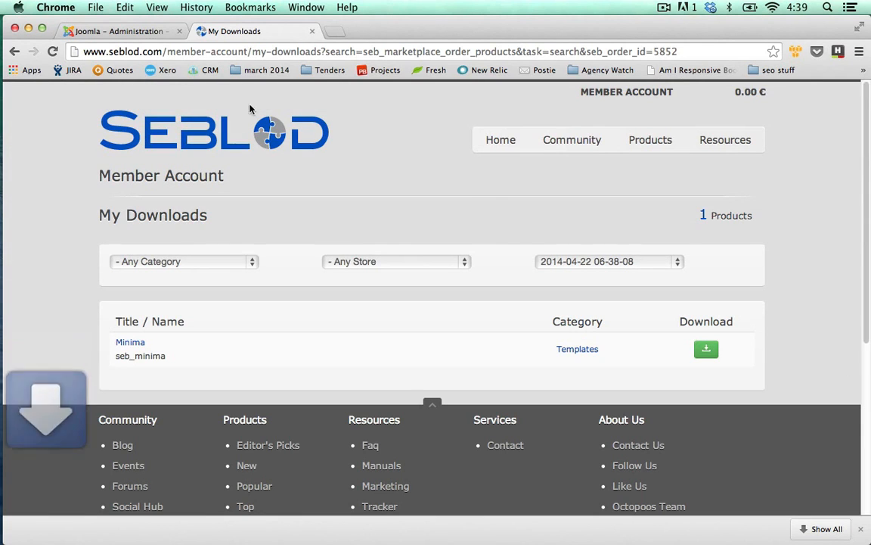
Step: Switch back to the Joomla administration, close the Consultant content type and go to the Extension Manager's Install page
click(127, 34)
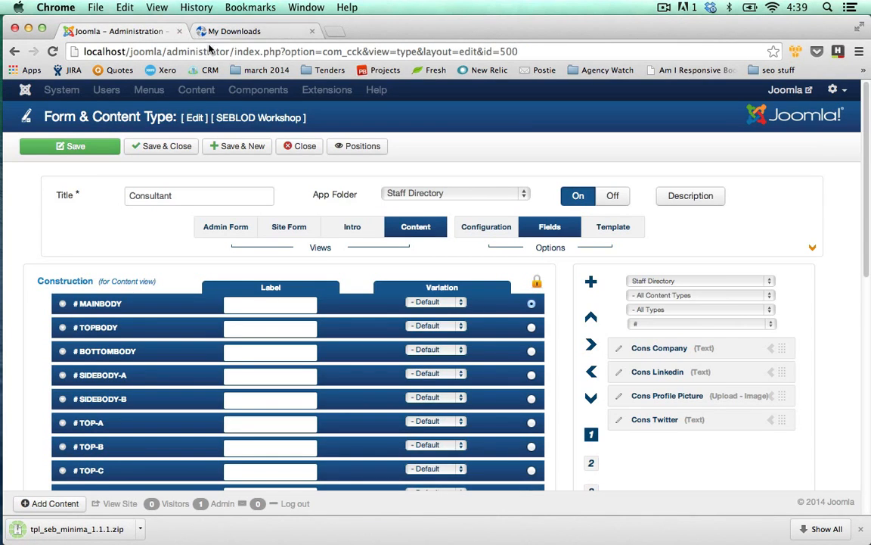
click(295, 148)
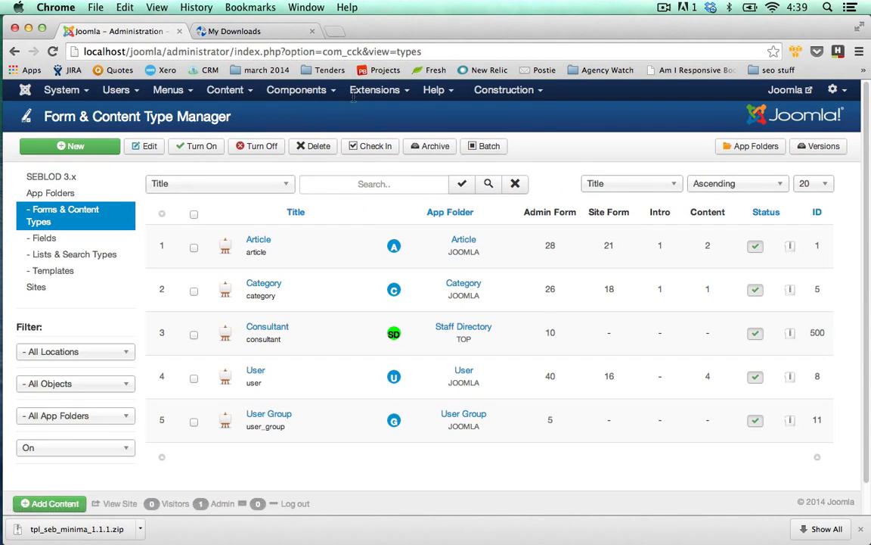
mouse_move(375, 89)
click(377, 119)
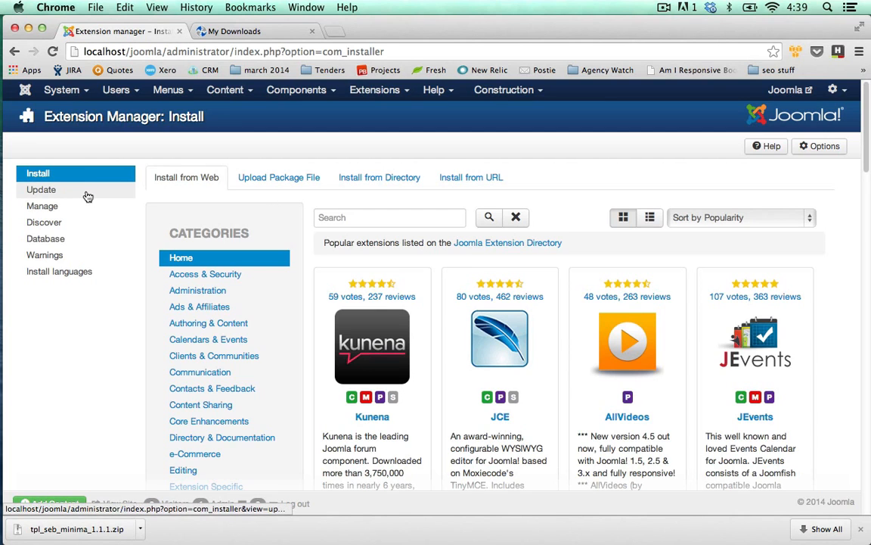
click(53, 189)
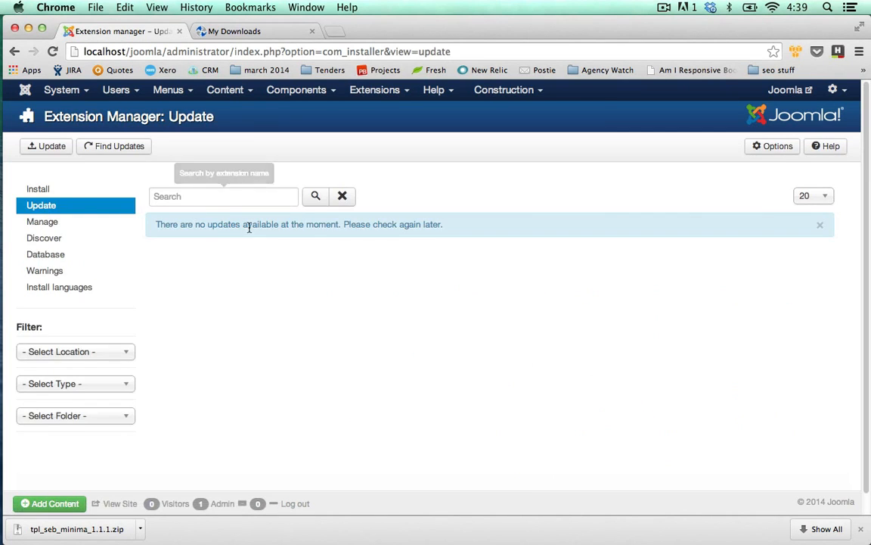
click(34, 189)
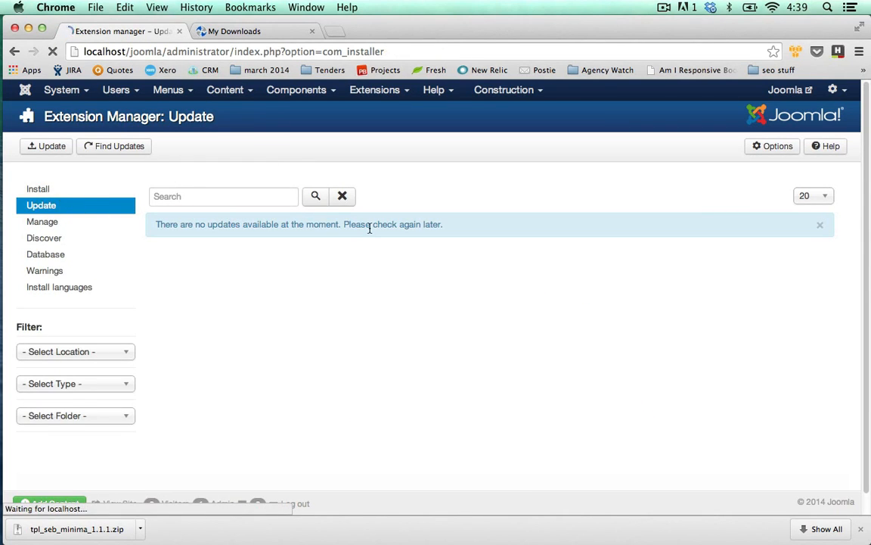
Step: Upload and install the extension package tpl_seb_minima_1.1.1.zip from the Desktop
click(298, 179)
click(312, 263)
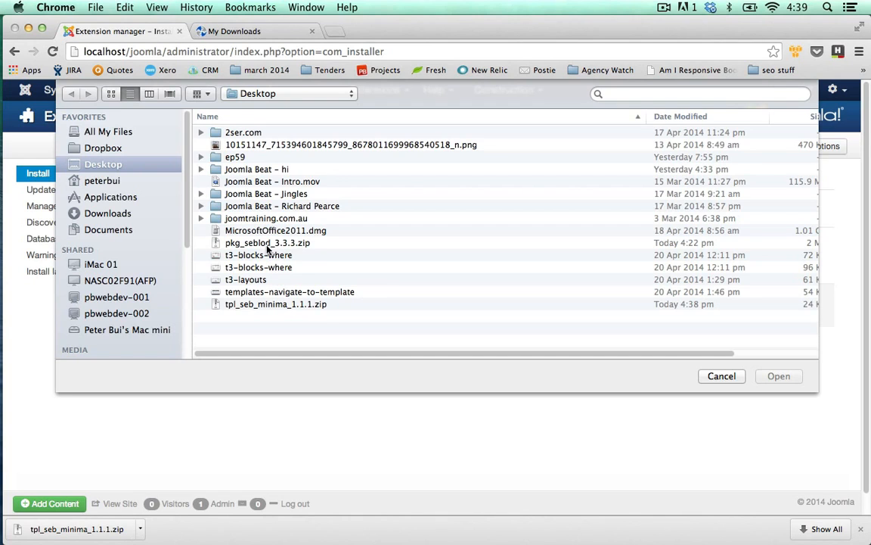
double_click(259, 304)
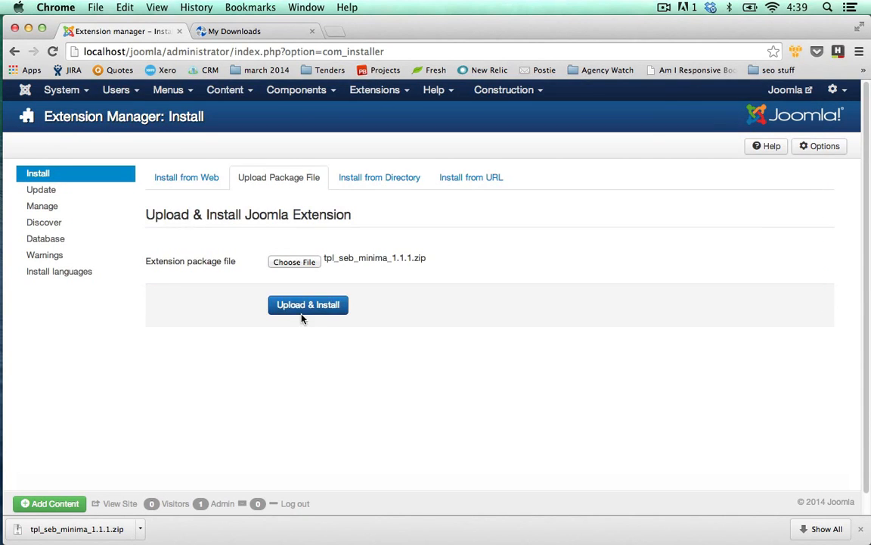
click(305, 313)
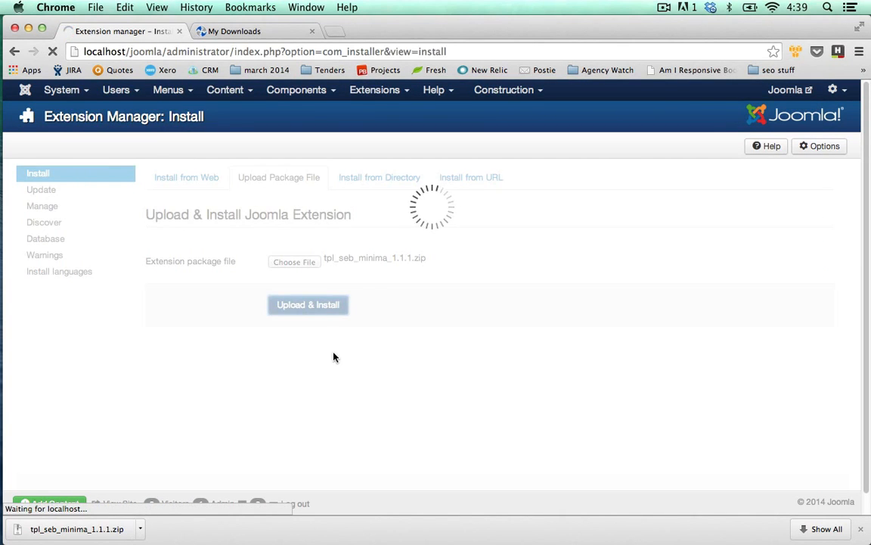
Step: Start a new template in SEBLOD's Template Manager, titled Minimal and based on seb_minima
click(285, 91)
click(318, 244)
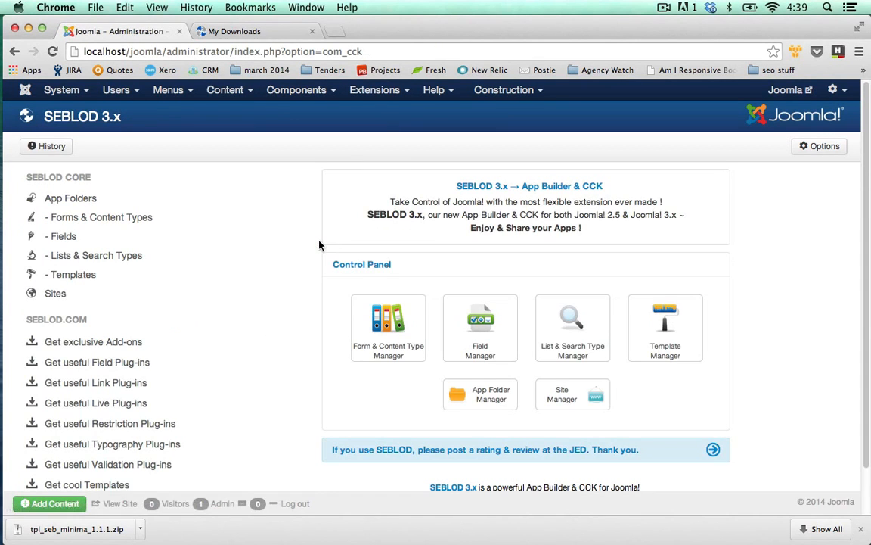
click(651, 331)
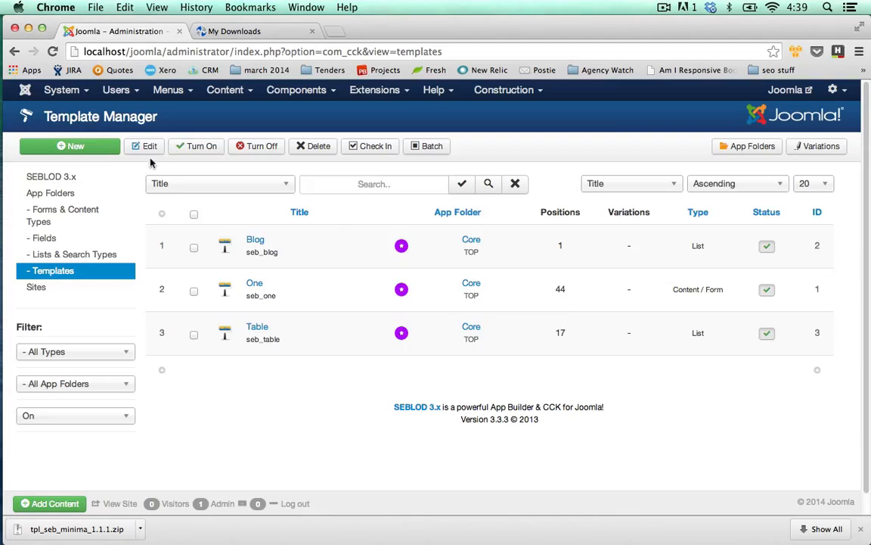
click(103, 148)
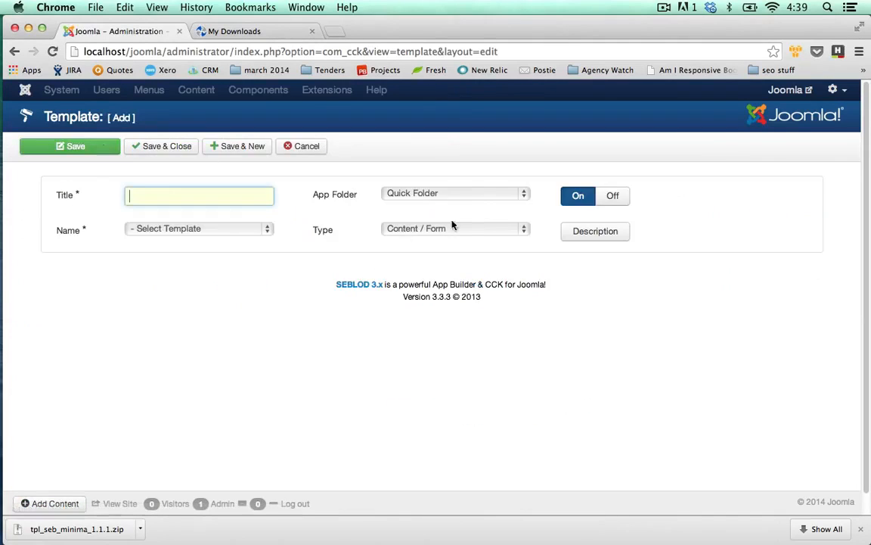
text(Minimal)
click(265, 234)
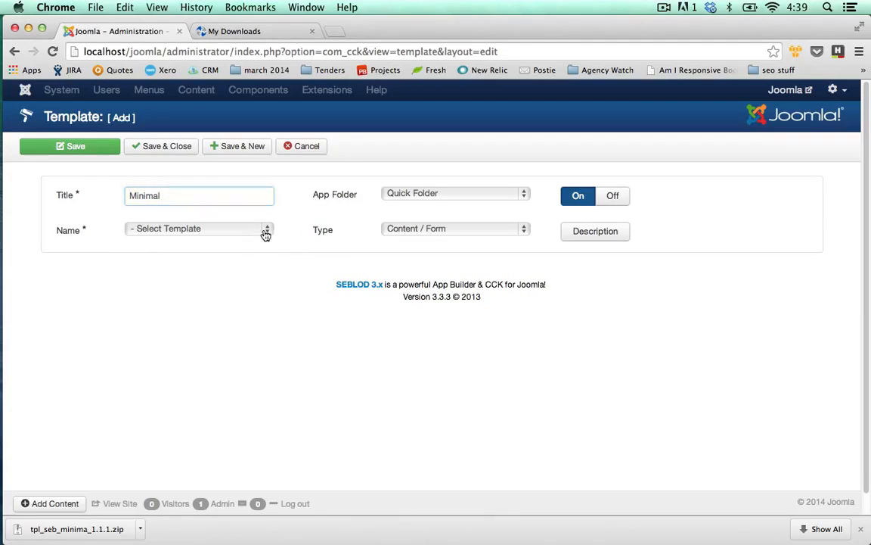
click(266, 233)
click(156, 290)
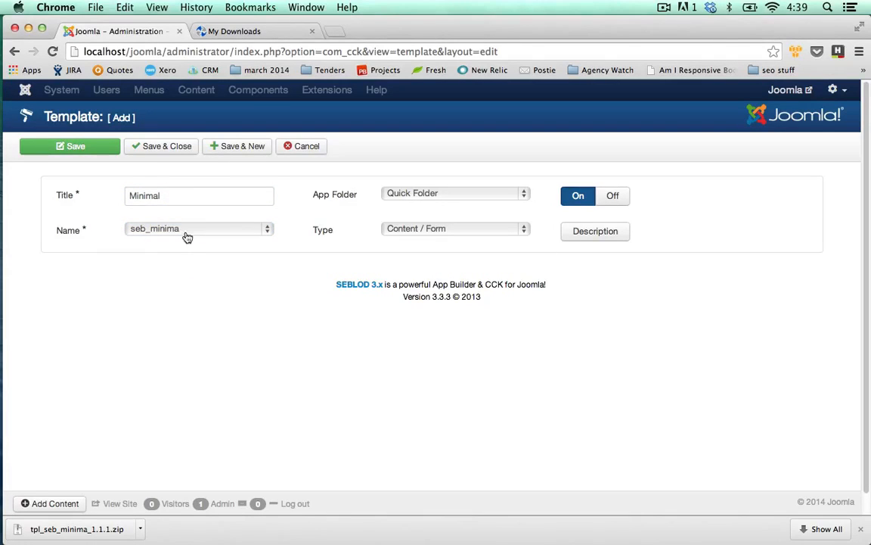
click(258, 229)
click(258, 228)
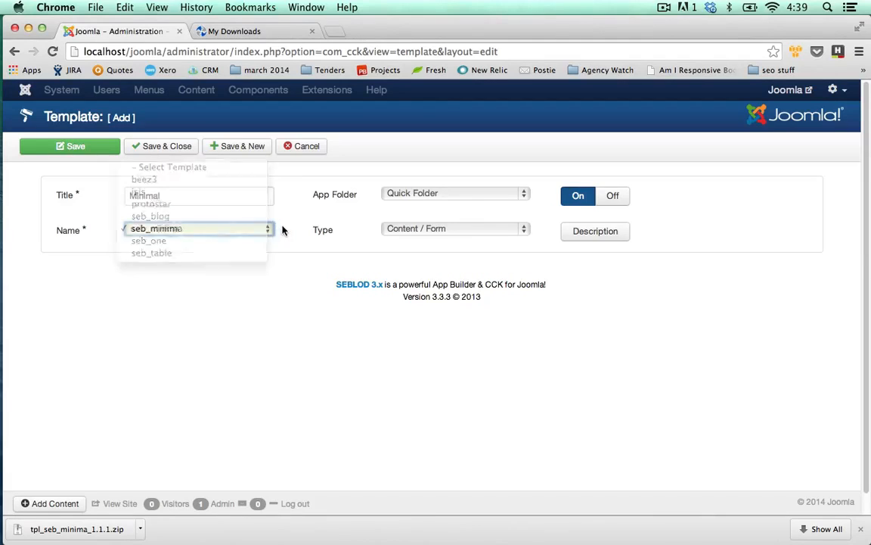
Step: Assign the new template to the Staff Directory app folder, keep its type as Content / Form, and save and close it
click(442, 196)
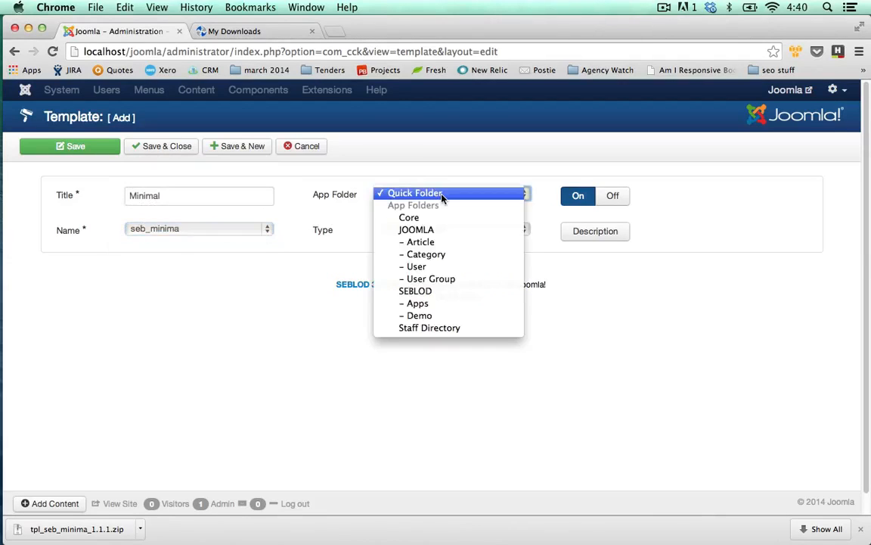
click(434, 327)
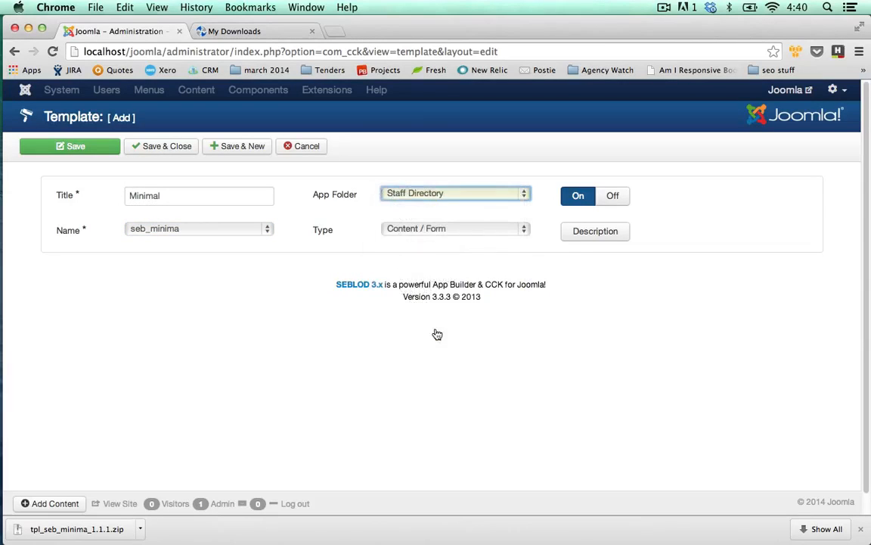
click(418, 232)
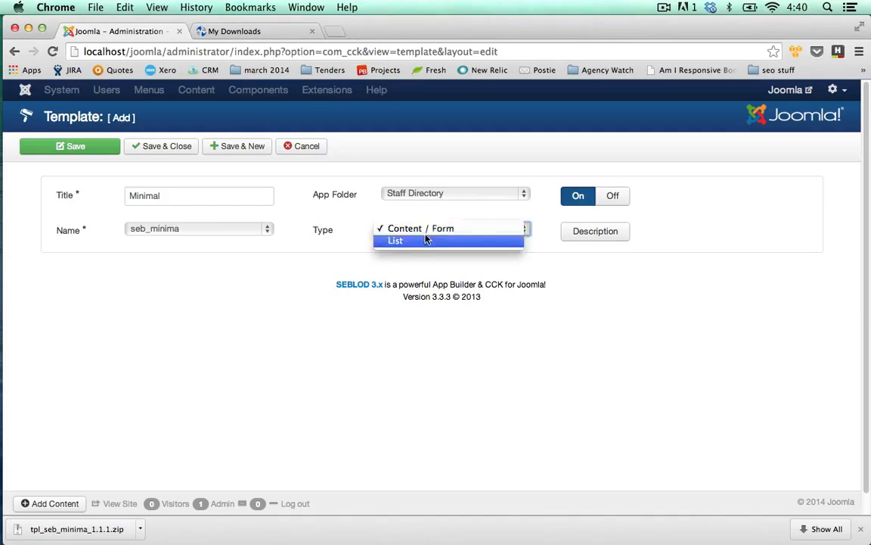
click(341, 239)
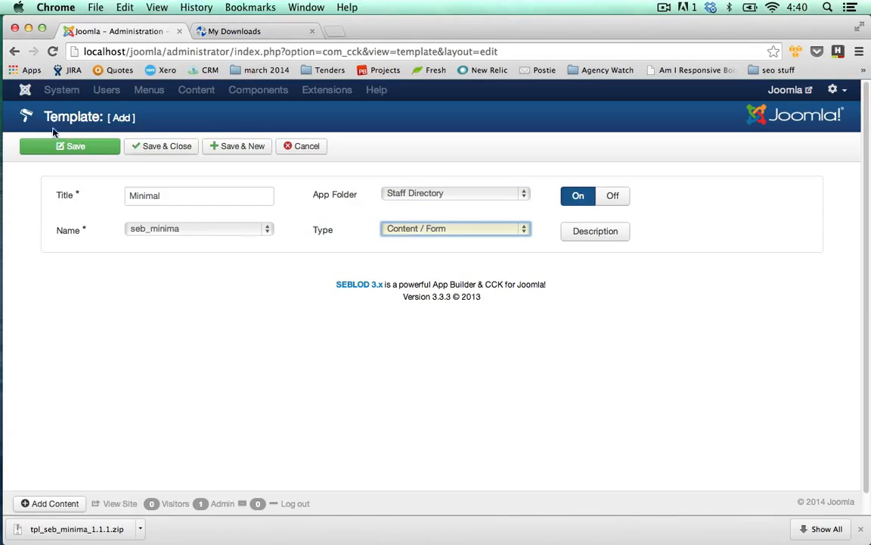
click(162, 150)
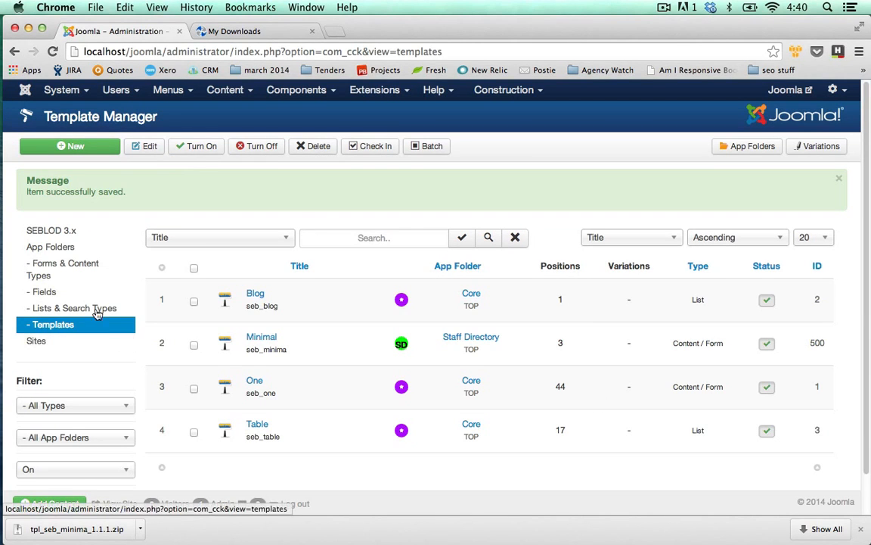
Step: Reopen the Consultant content type and set its Content view template to Minimal (seb_minima)
click(64, 268)
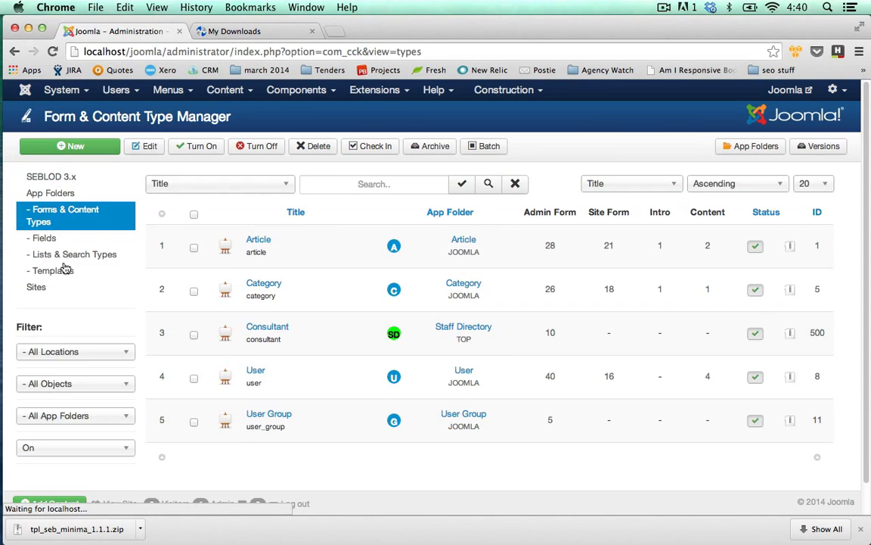
click(265, 327)
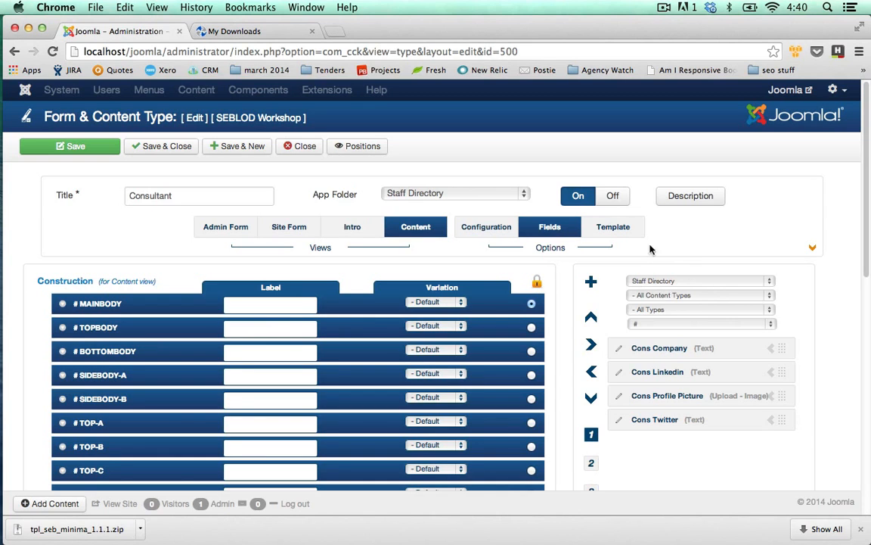
click(616, 231)
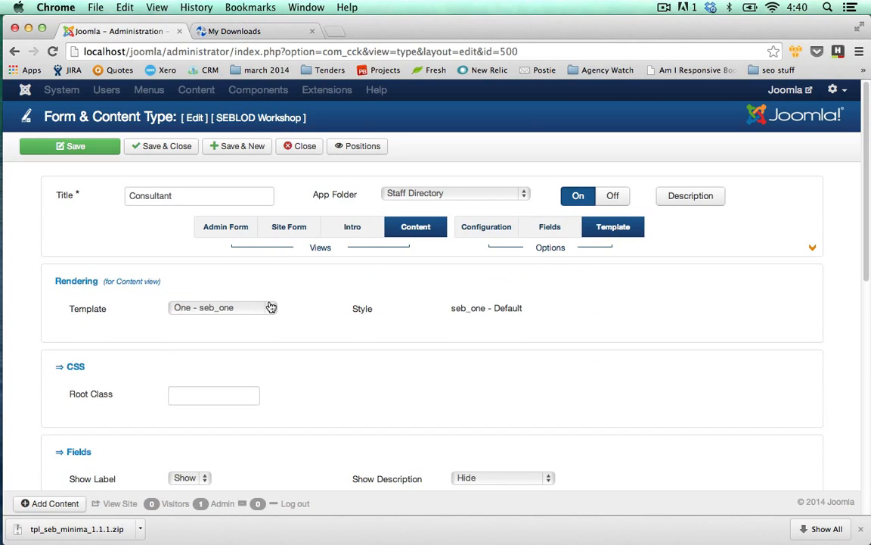
click(271, 307)
click(253, 295)
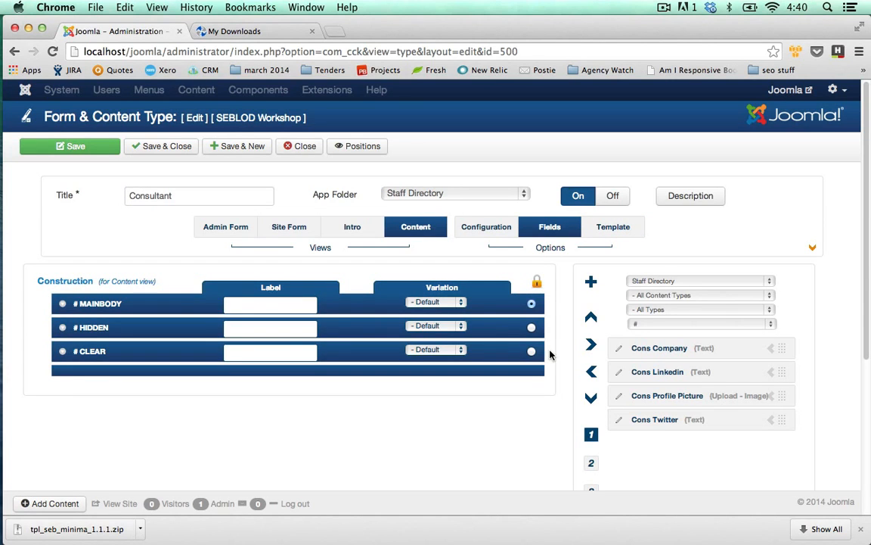
Step: Add the Cons Company, Cons Linkedin, Cons Profile Picture and Cons Twitter fields to the Content view's Mainbody position
click(771, 349)
click(770, 349)
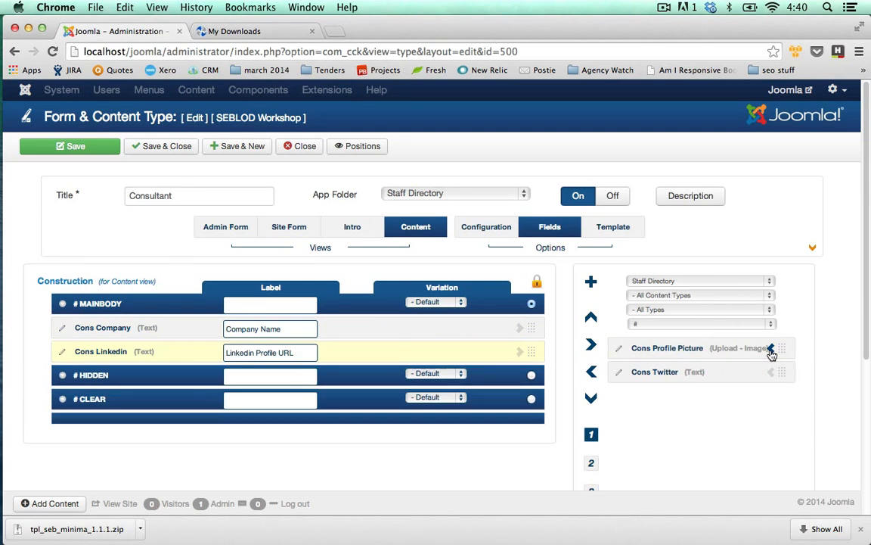
click(771, 350)
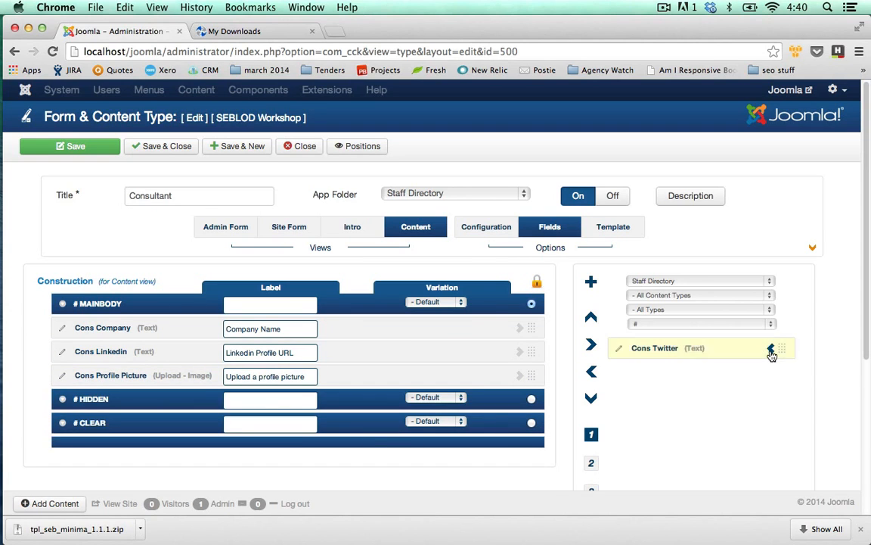
click(771, 349)
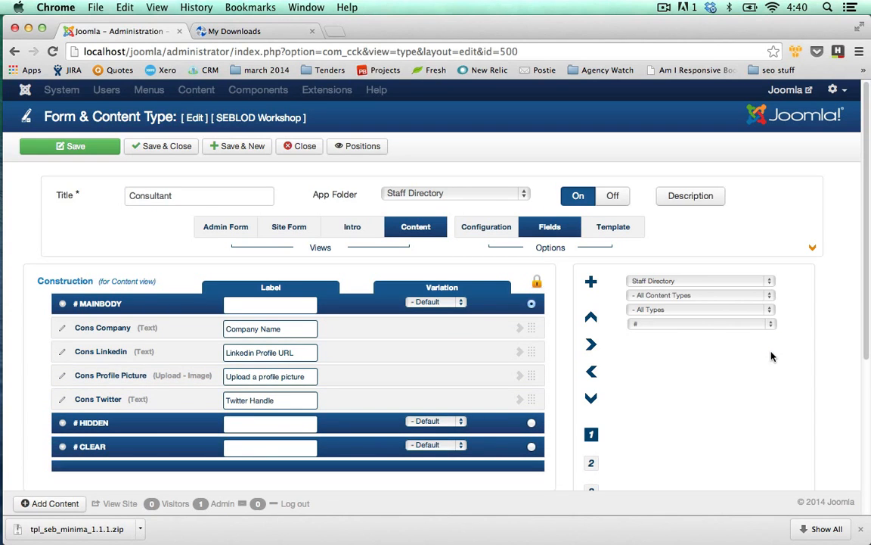
Step: List the available fields from all app folders and add the User Name text field to the Content view's Mainbody
click(772, 283)
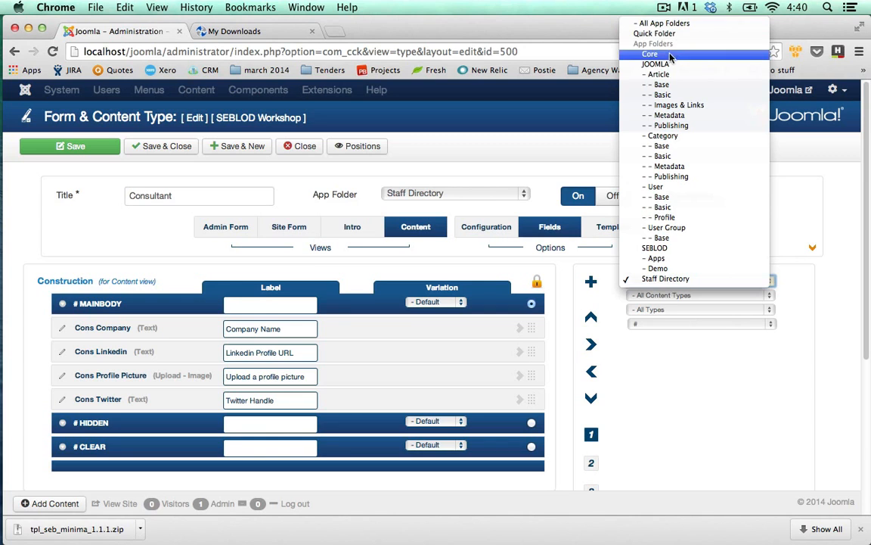
click(681, 24)
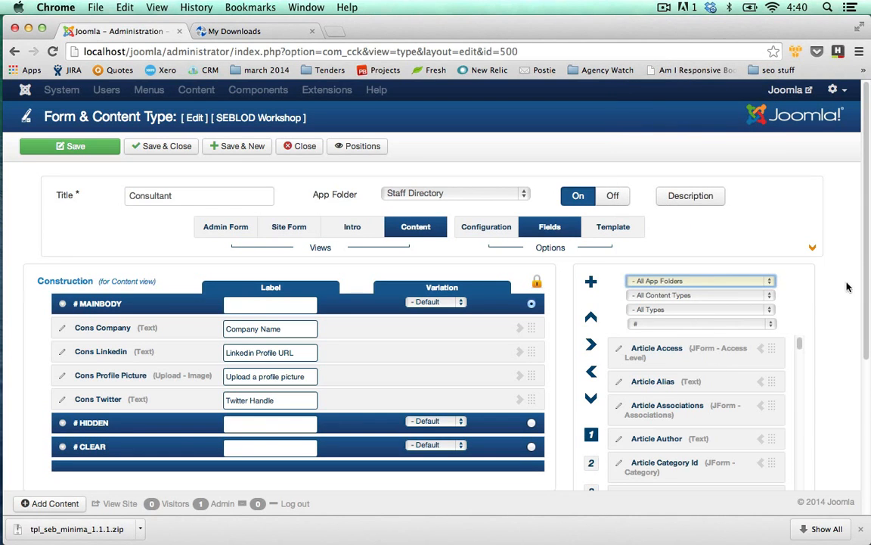
scroll(867, 244, down, 4)
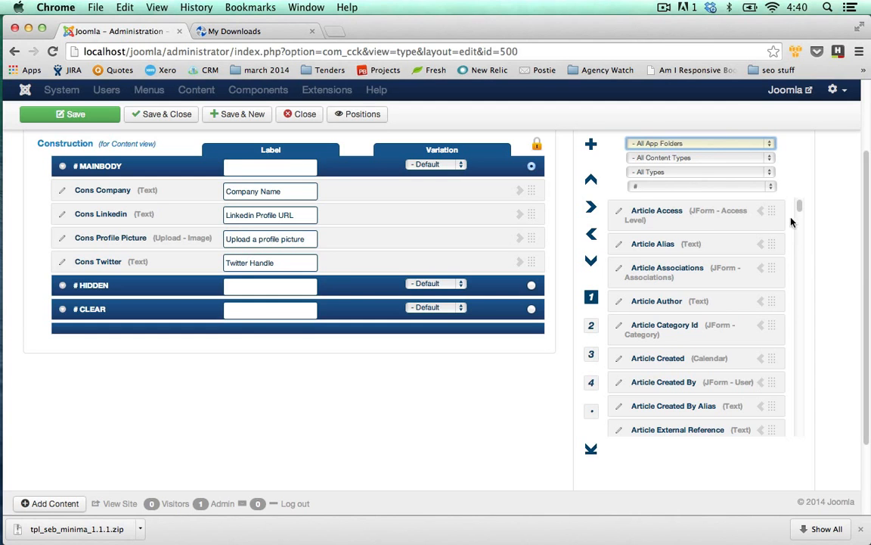
scroll(798, 208, down, 15)
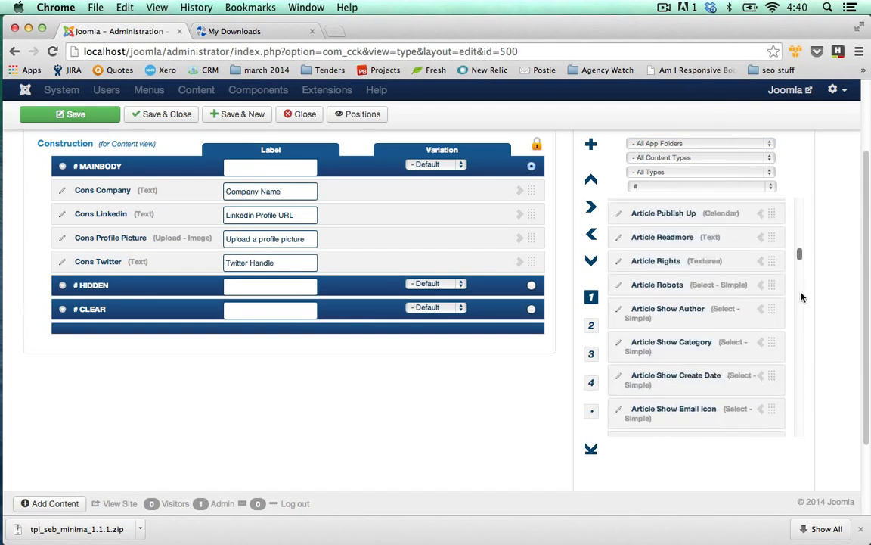
scroll(803, 354, down, 20)
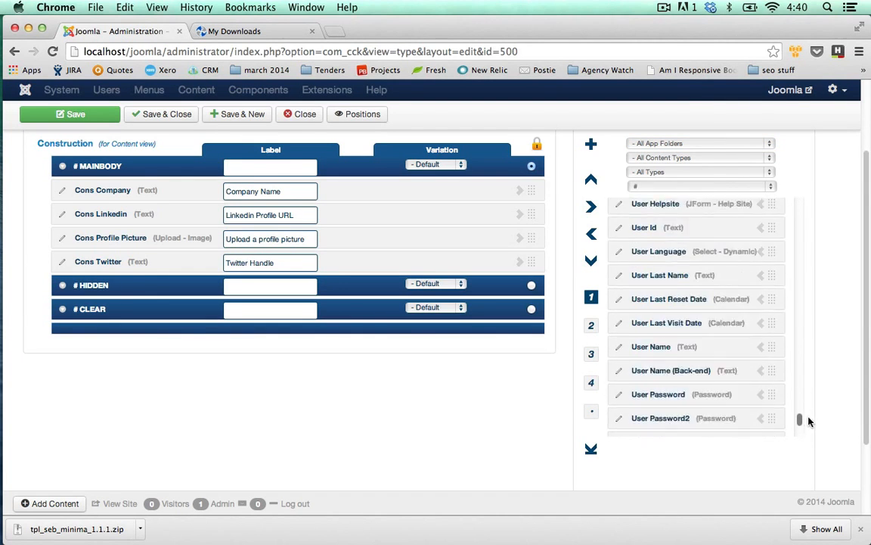
scroll(811, 412, down, 8)
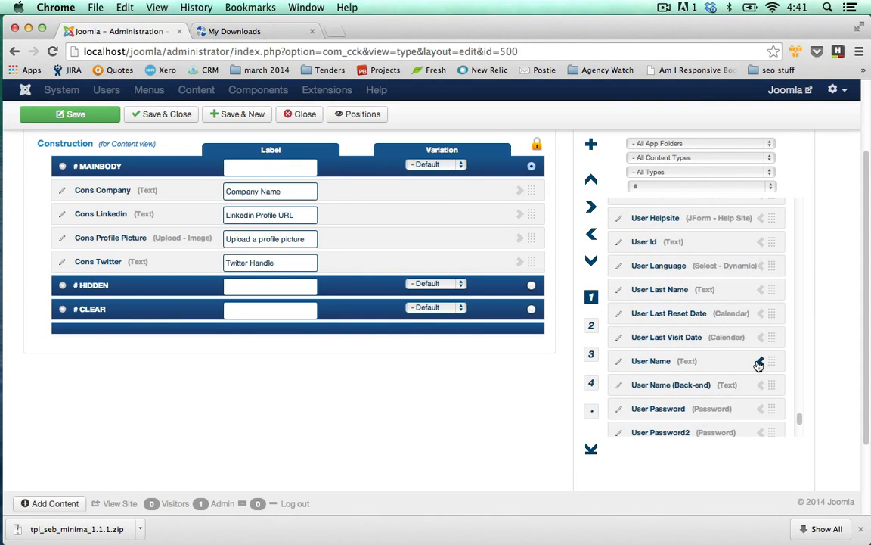
click(759, 364)
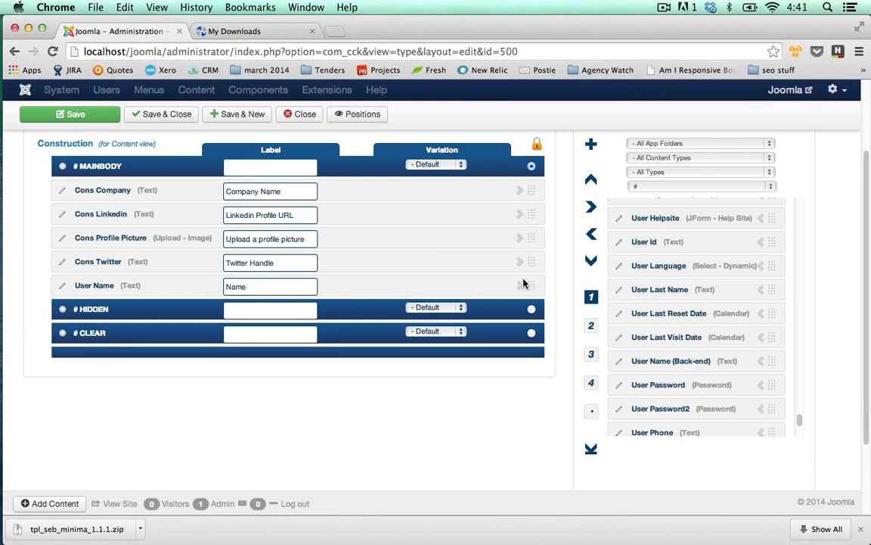
Step: Move the User Name field above Cons Company in the Mainbody, and save and close the Consultant type
drag(531, 281, 534, 182)
drag(868, 364, 870, 323)
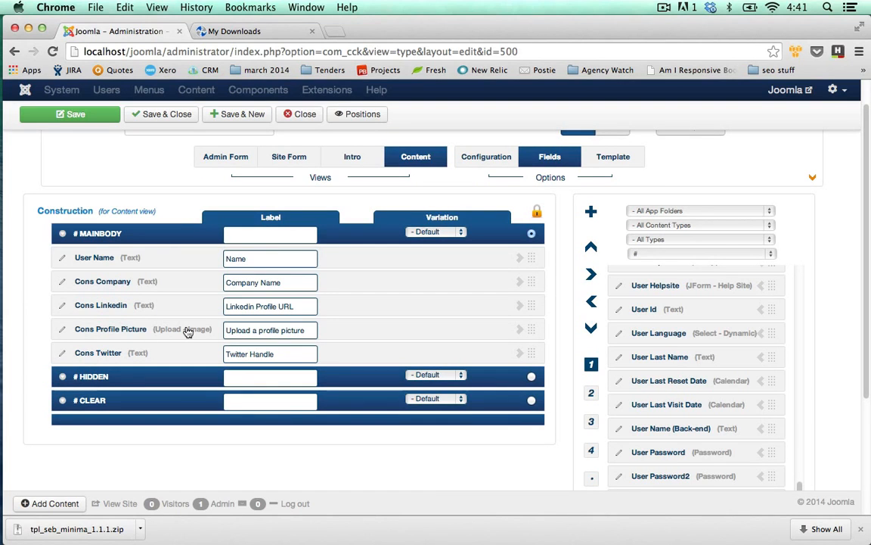
scroll(506, 418, up, 2)
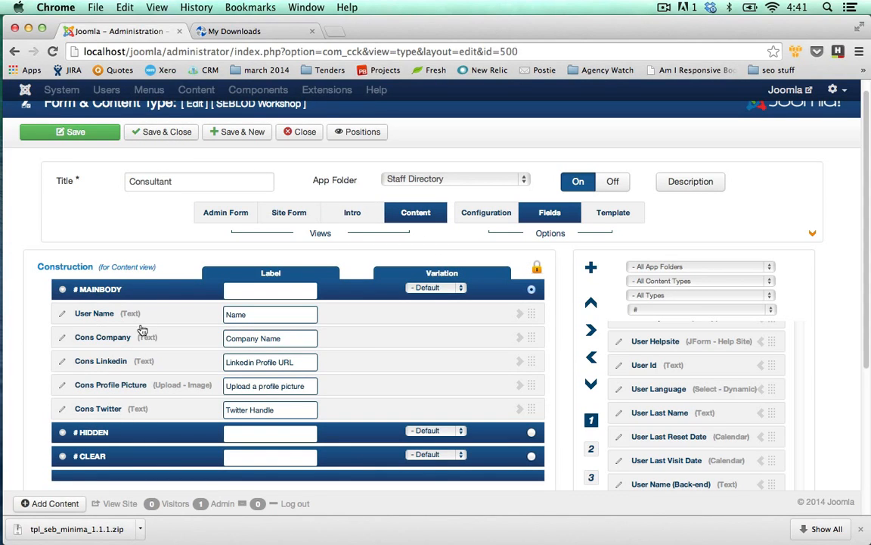
click(167, 137)
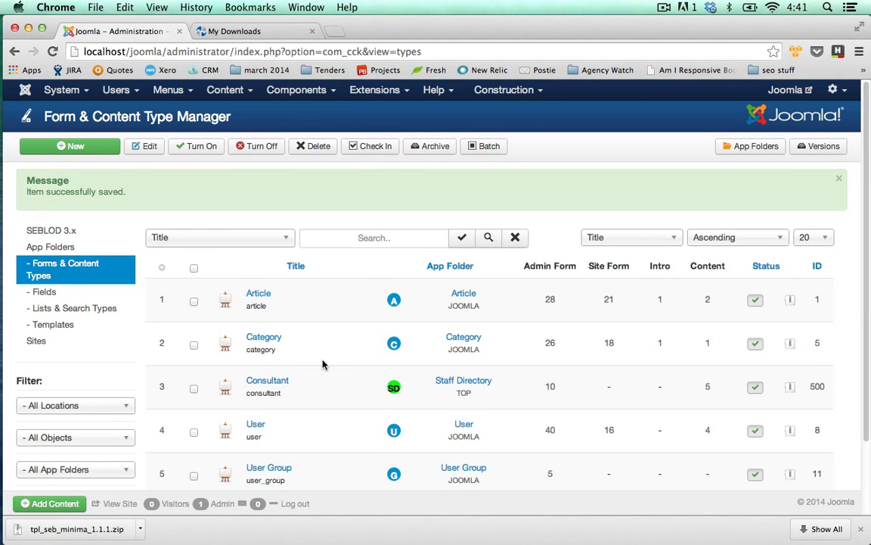
Step: Create a new List & Search Type that searches for Consultant items and displays them with the Blog template
click(95, 311)
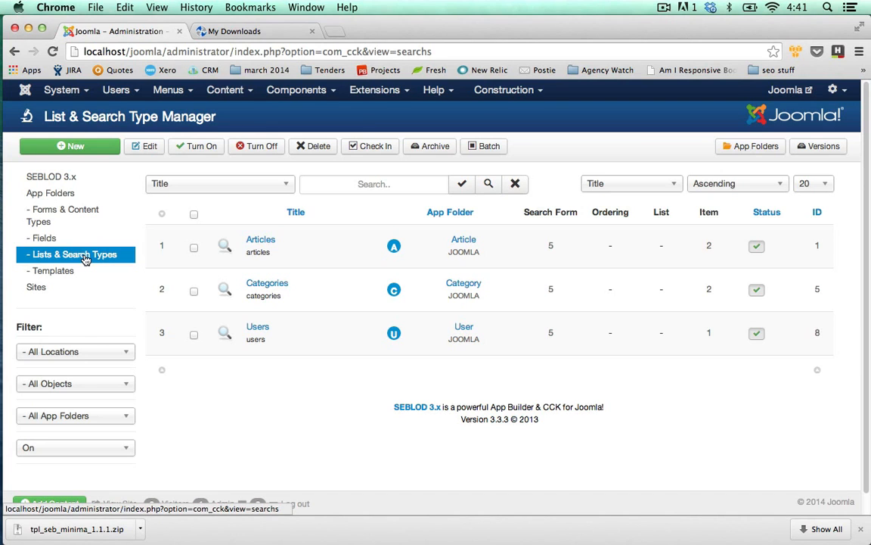
click(88, 147)
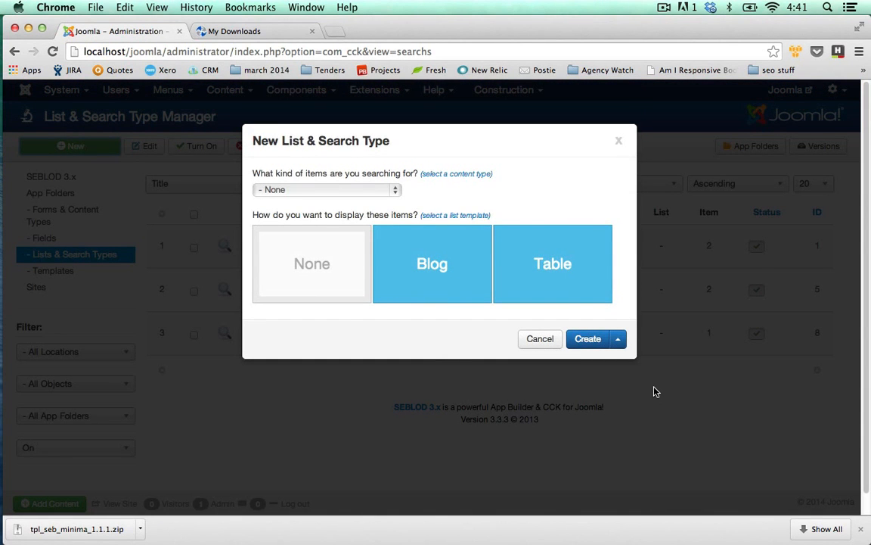
click(417, 278)
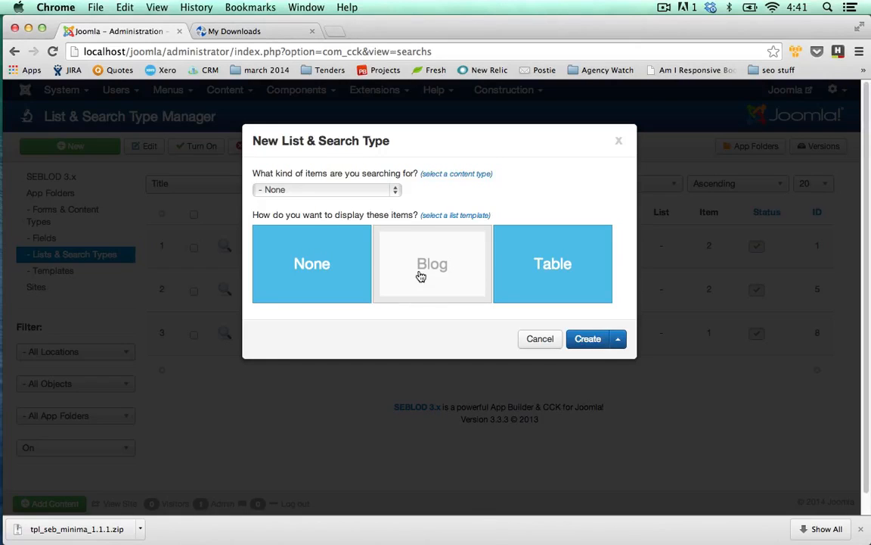
click(395, 190)
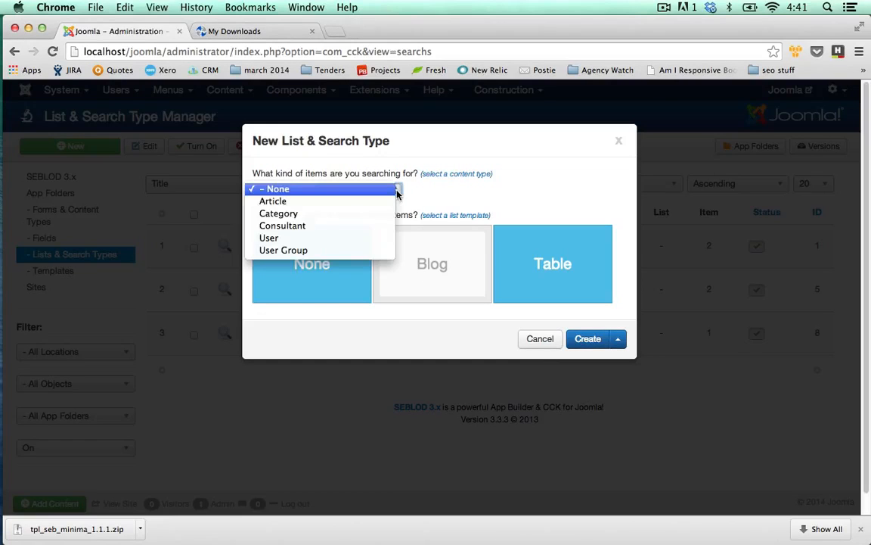
click(301, 228)
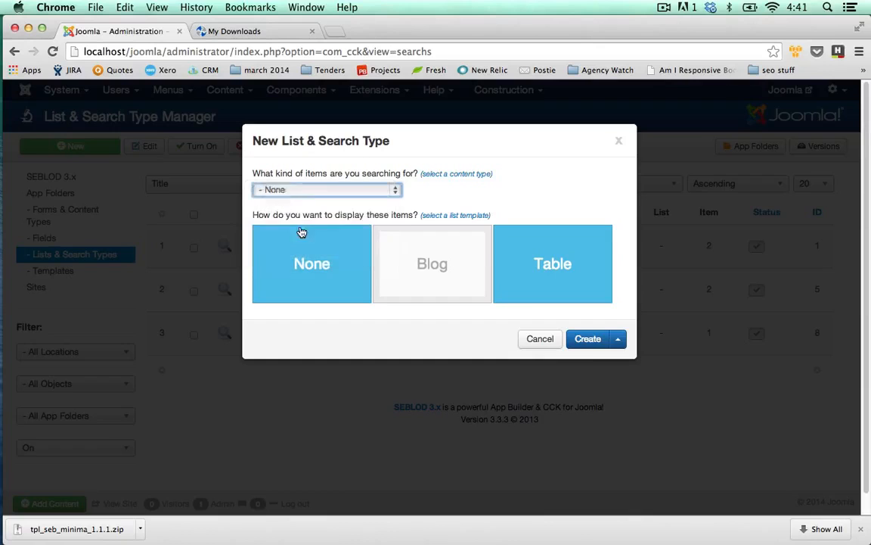
click(589, 342)
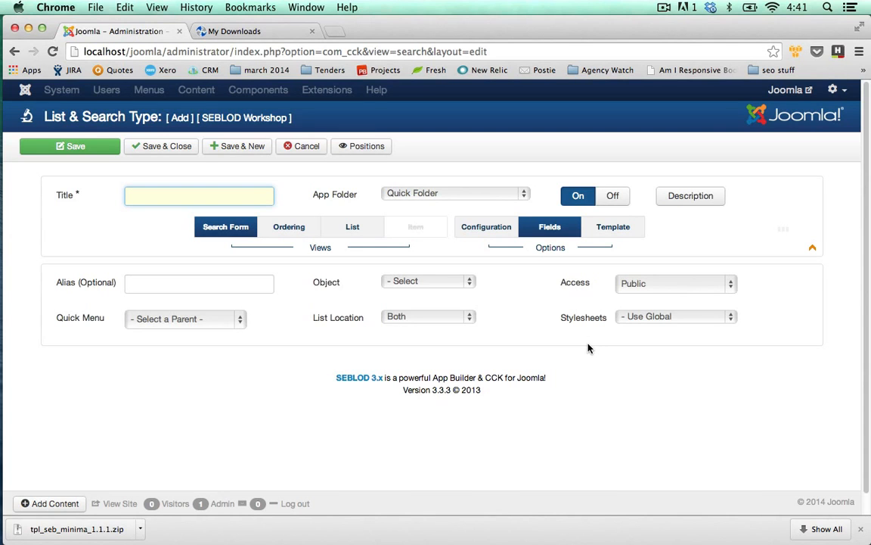
Step: Title the new list type Staff Directory and assign it to the Staff Directory app folder
text(Staff Directory)
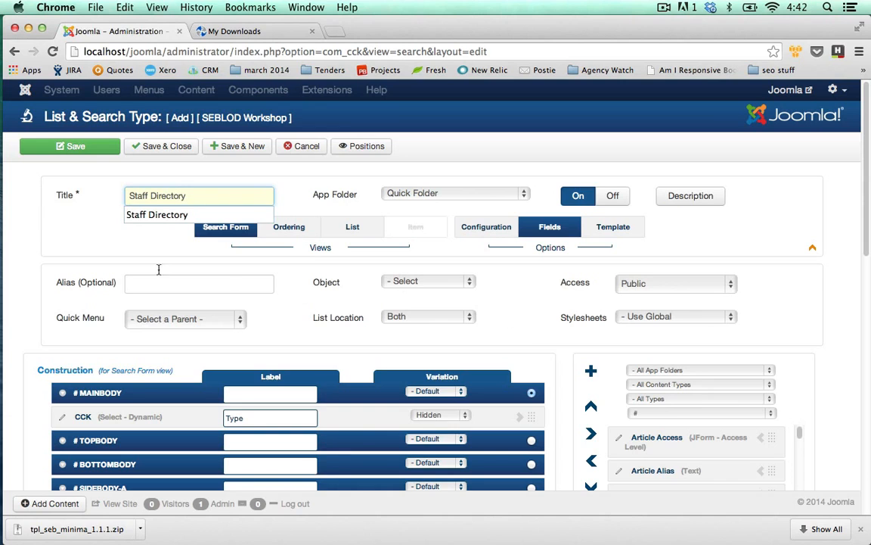
click(92, 228)
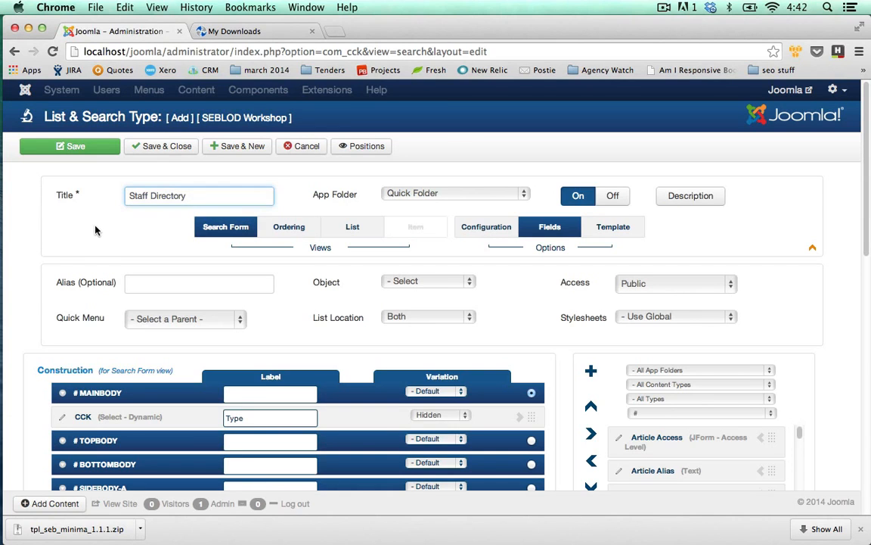
click(95, 227)
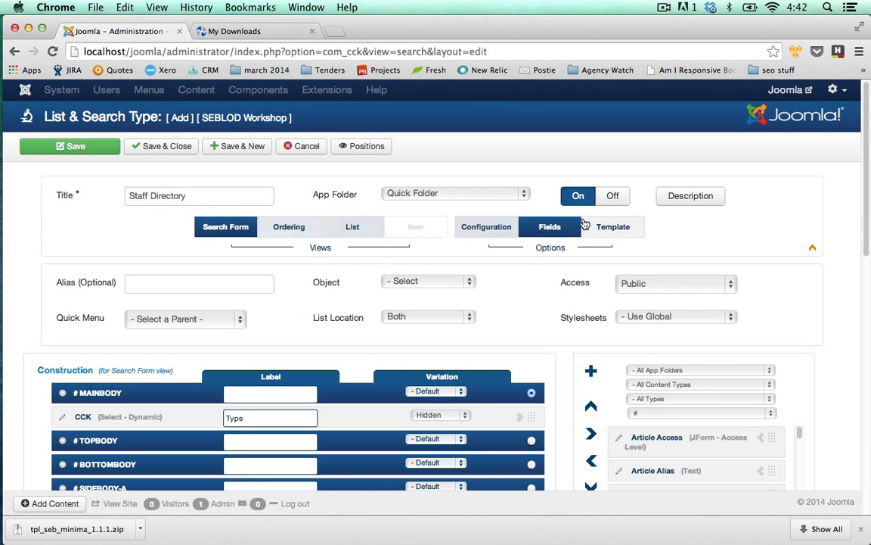
click(518, 193)
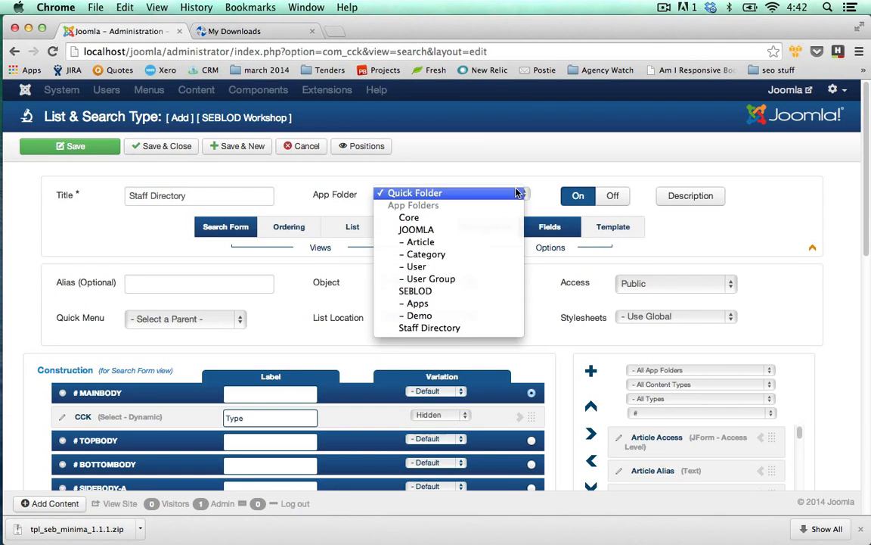
click(429, 327)
click(42, 201)
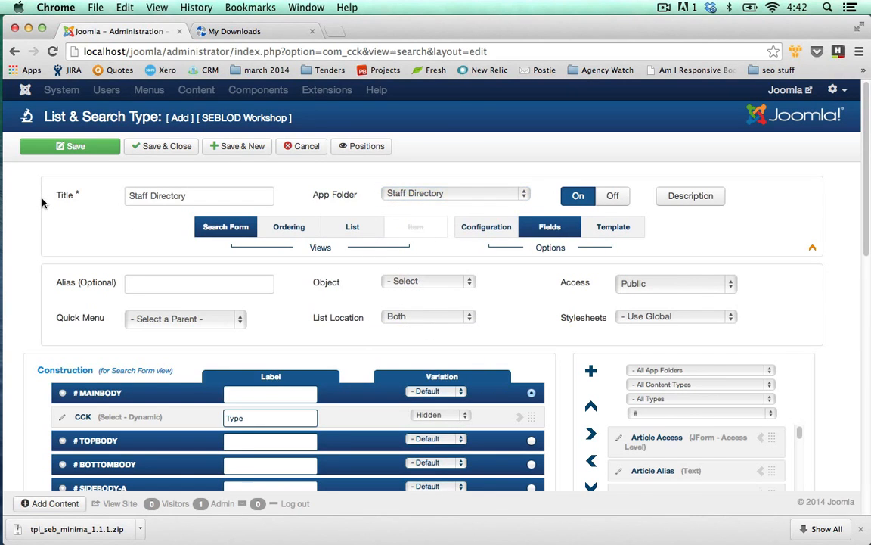
Step: Add the User Name text field to the Mainbody position of the Search Form view
scroll(44, 203, down, 3)
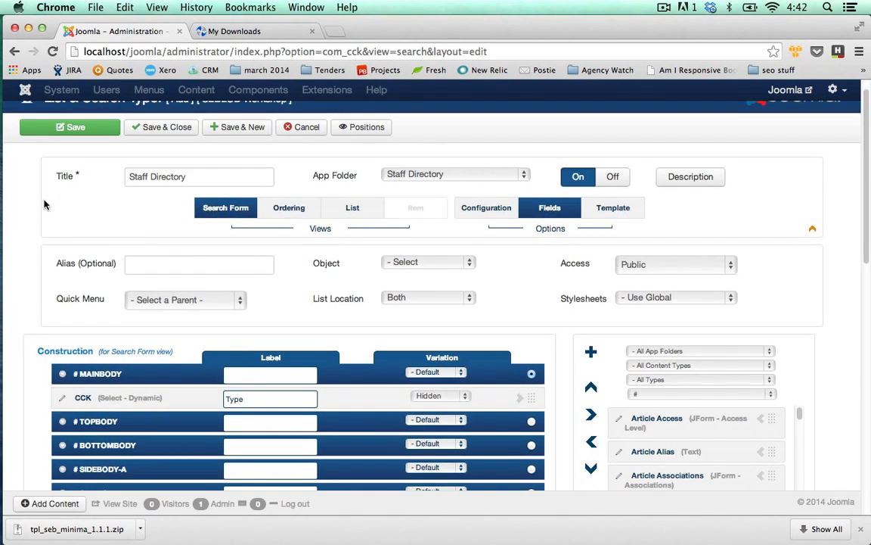
scroll(44, 204, down, 2)
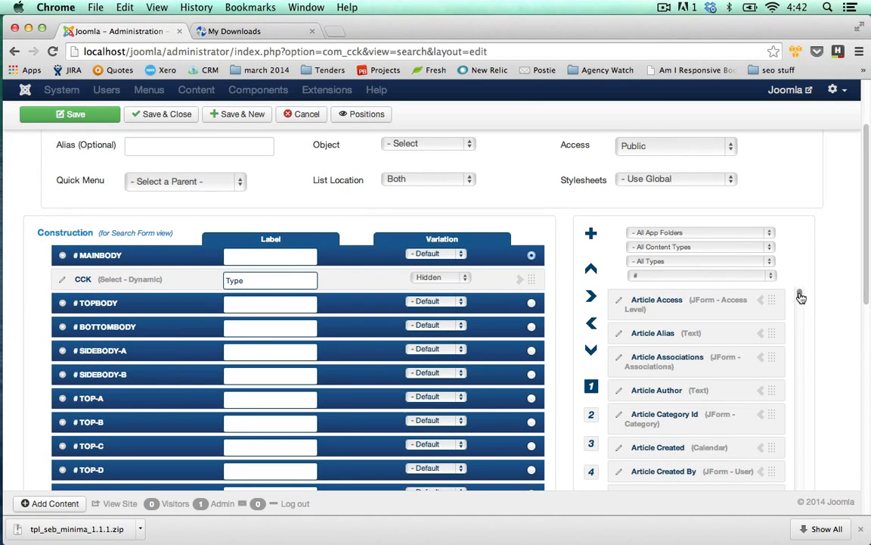
drag(798, 296, 801, 464)
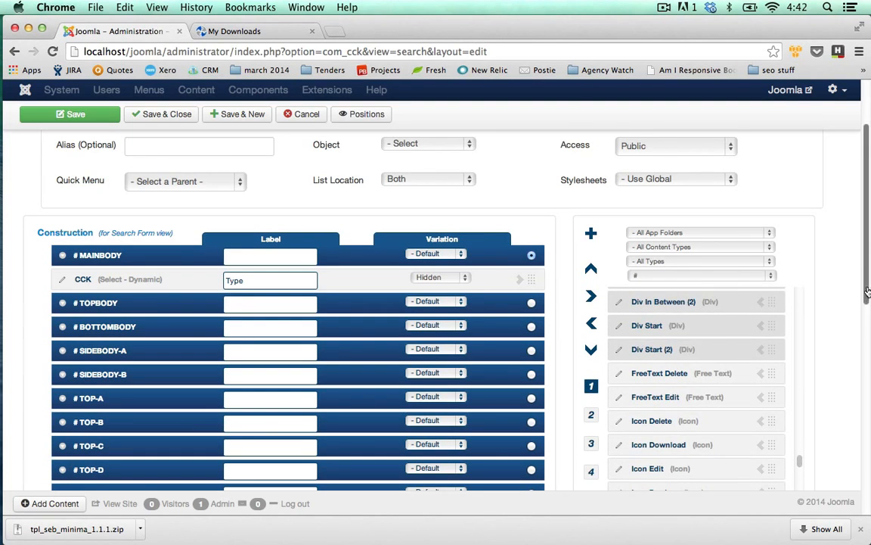
scroll(803, 453, down, 2)
drag(805, 407, 799, 450)
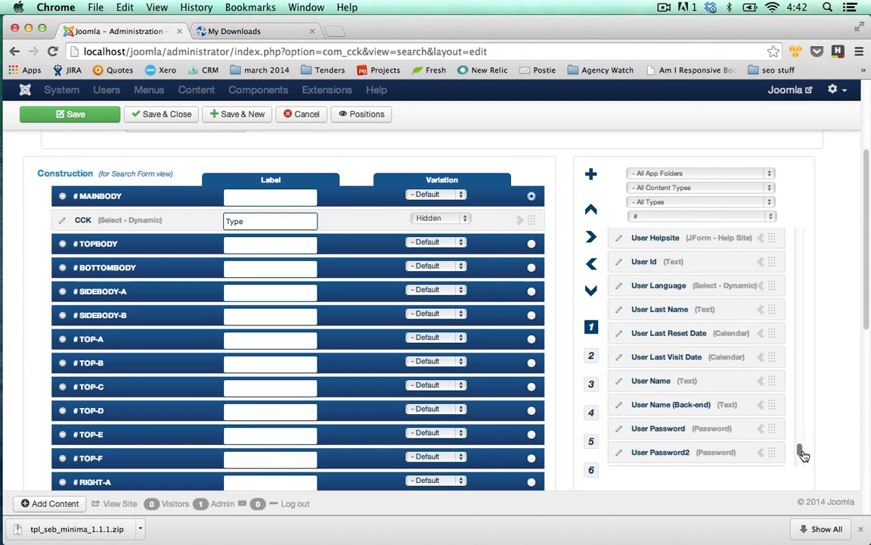
click(761, 382)
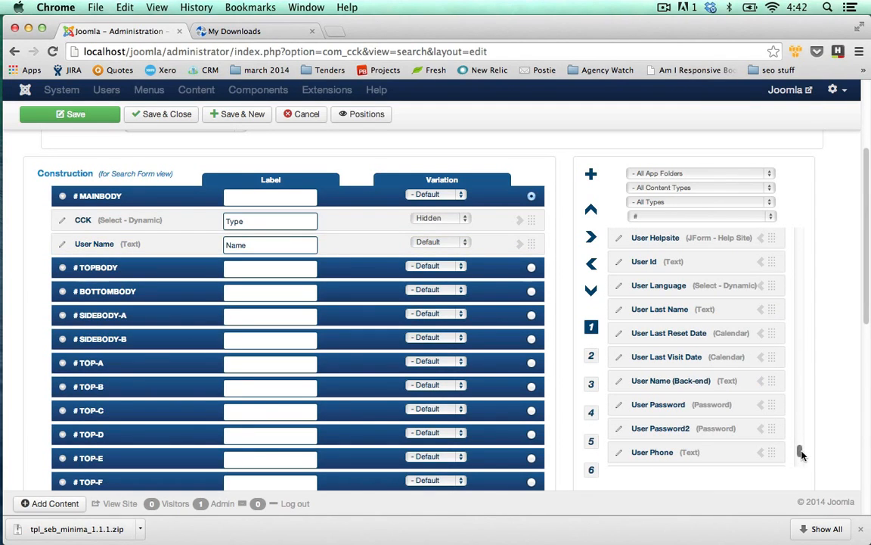
Step: Filter the available fields to the Staff Directory app folder and add Cons Company to the Search Form's Mainbody
drag(801, 454, 779, 210)
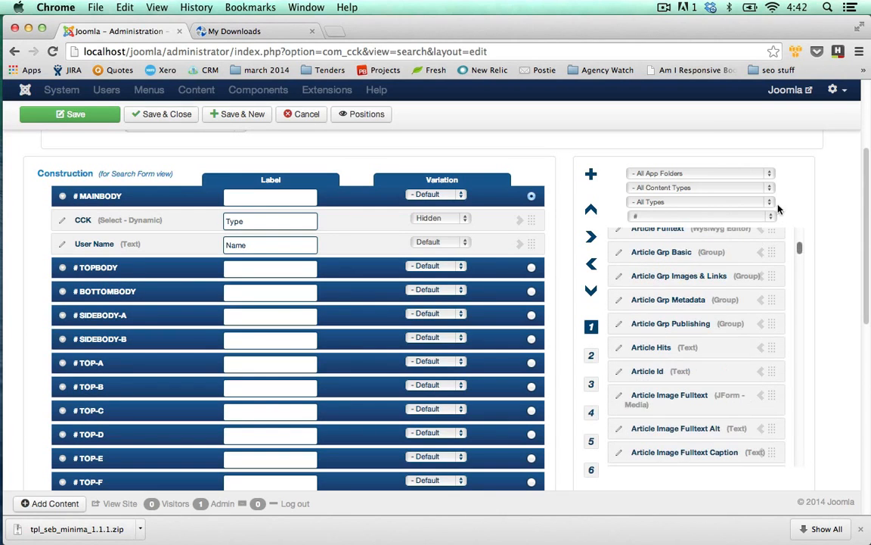
click(769, 174)
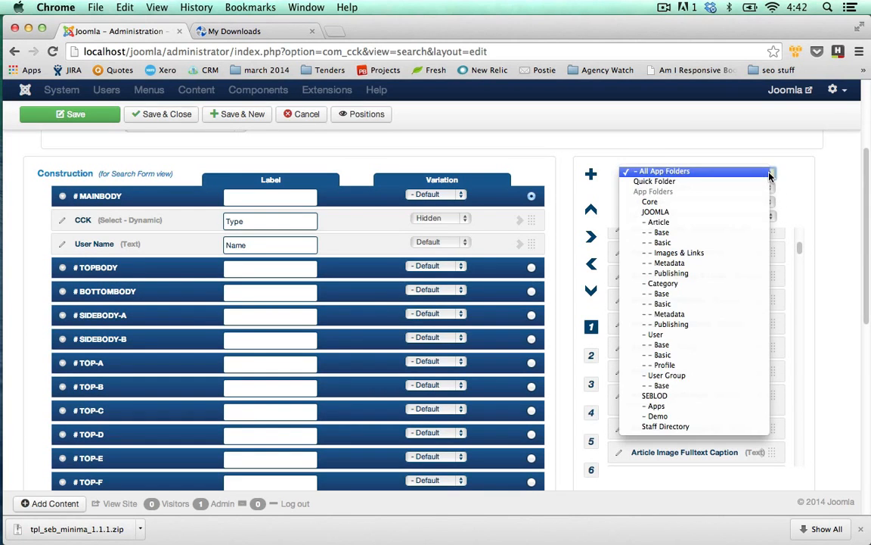
click(671, 428)
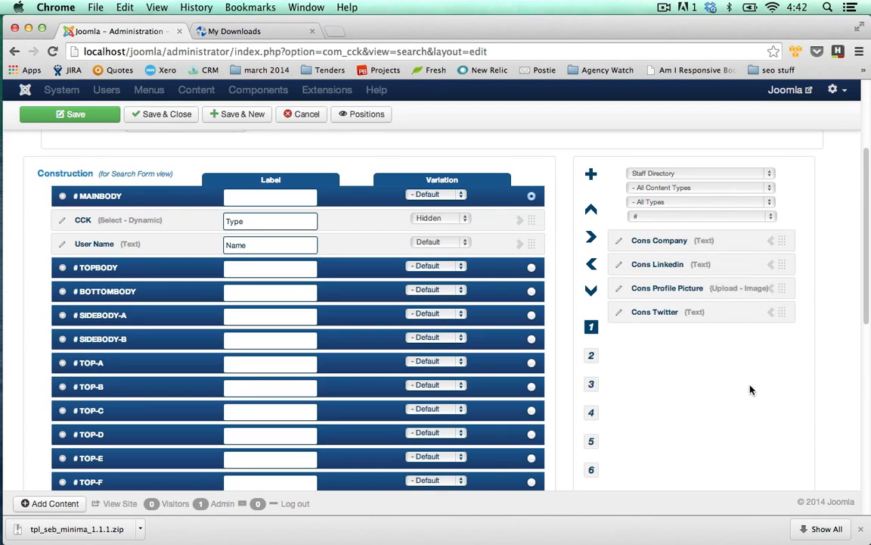
click(770, 240)
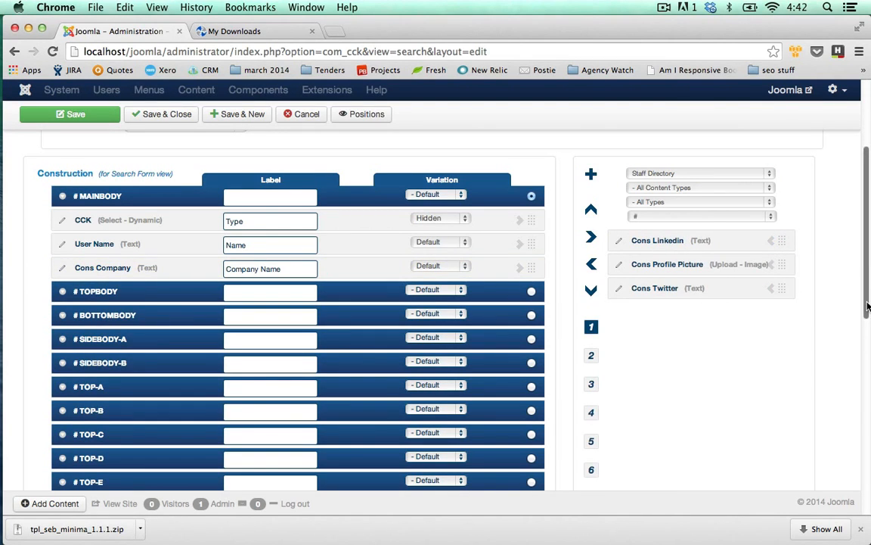
Step: Filter the available fields to all app folders and the letter B, and add Button Search to the Search Form's Mainbody
scroll(869, 290, up, 1)
drag(868, 290, 868, 253)
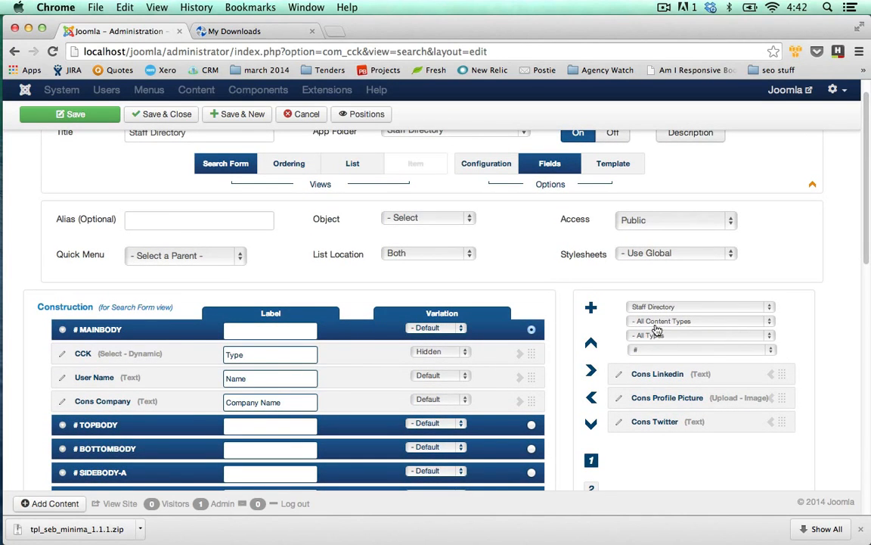
click(770, 306)
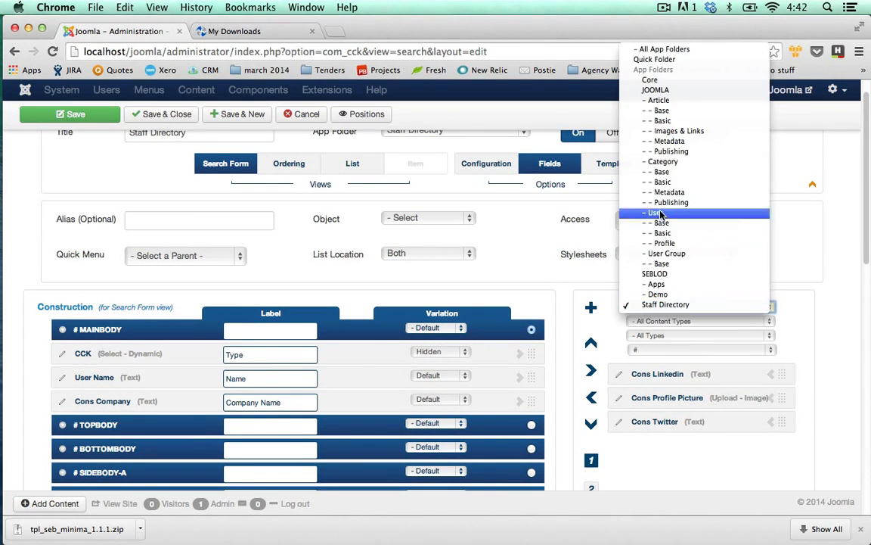
click(660, 50)
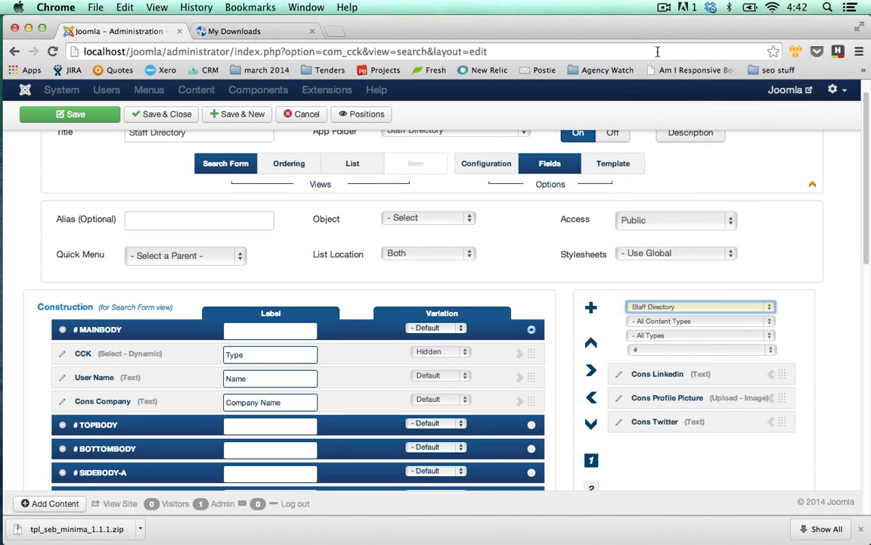
click(771, 352)
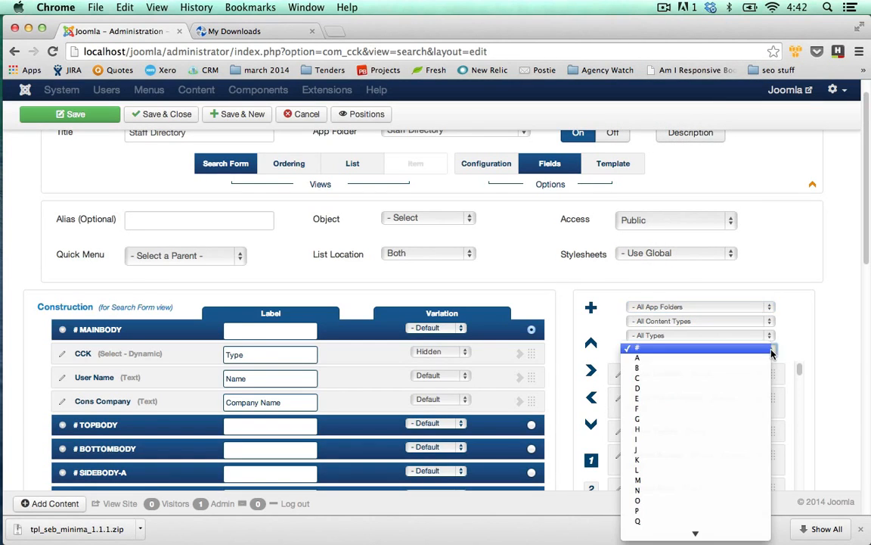
click(660, 371)
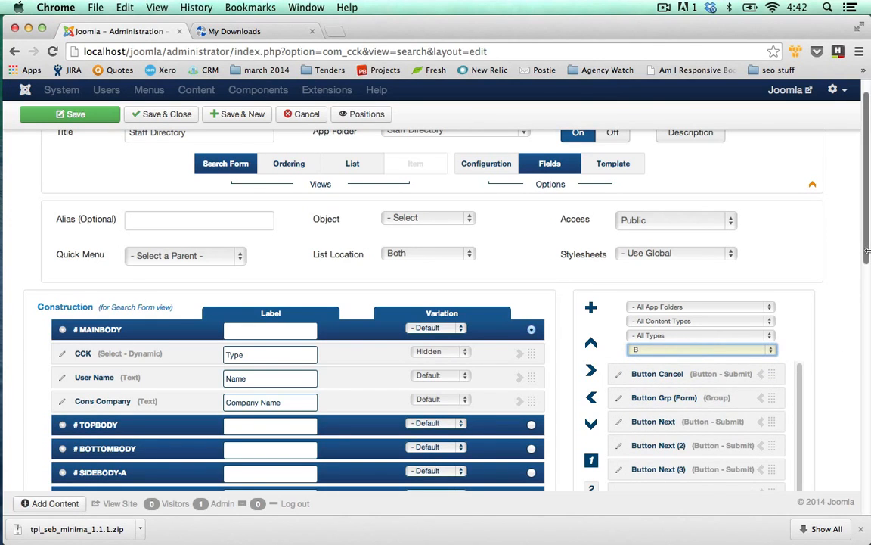
scroll(868, 251, down, 3)
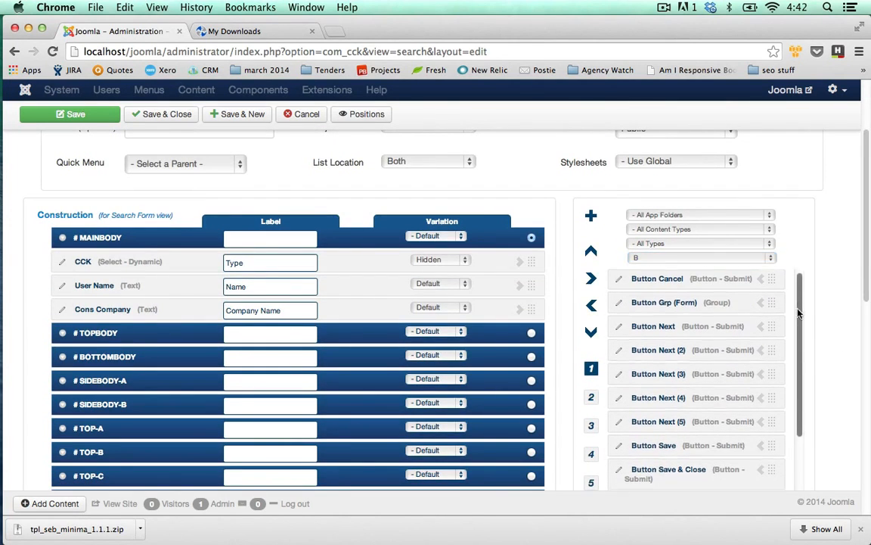
scroll(798, 312, down, 3)
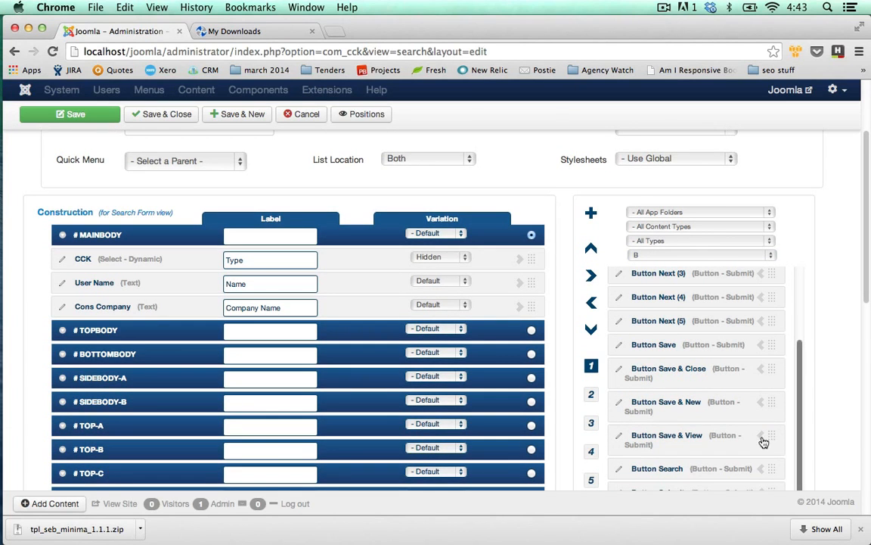
click(761, 470)
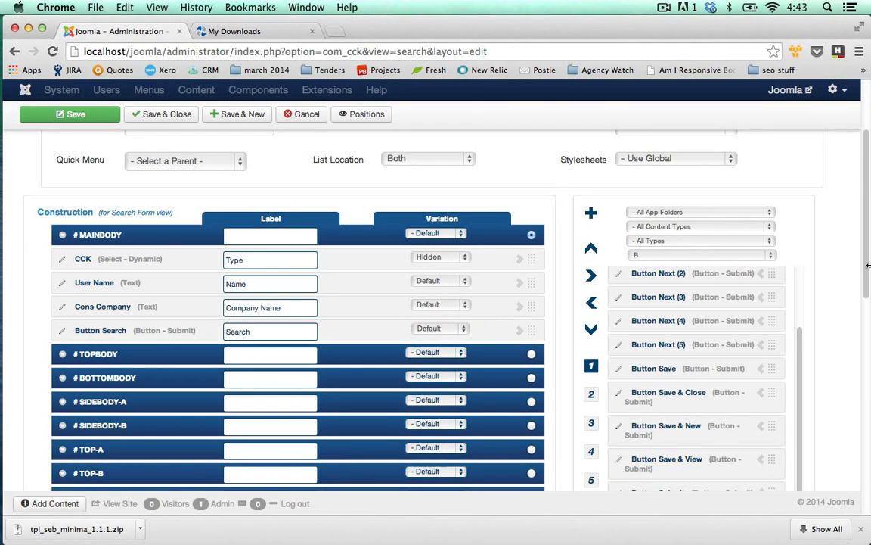
Step: Limit the available fields to the Staff Directory app folder and reset the first-letter filter to #
scroll(869, 226, up, 3)
scroll(869, 227, up, 2)
scroll(870, 244, down, 3)
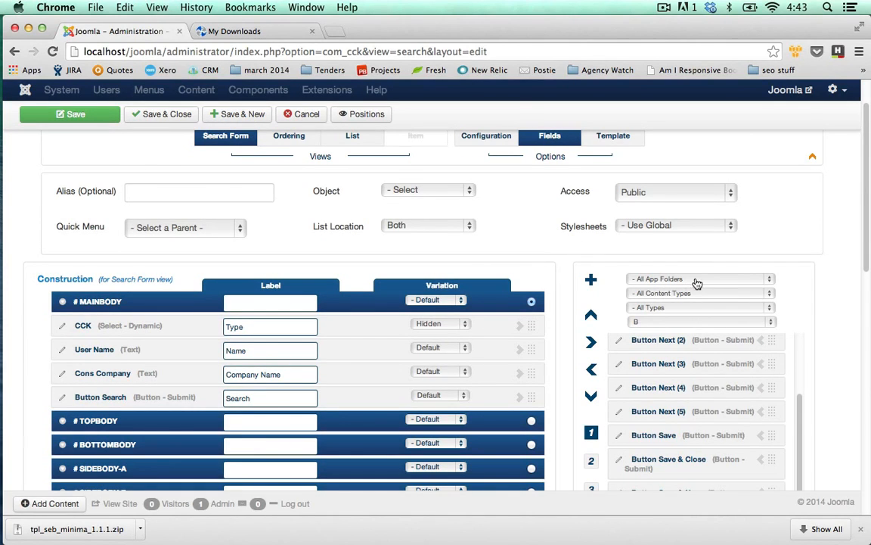
click(768, 280)
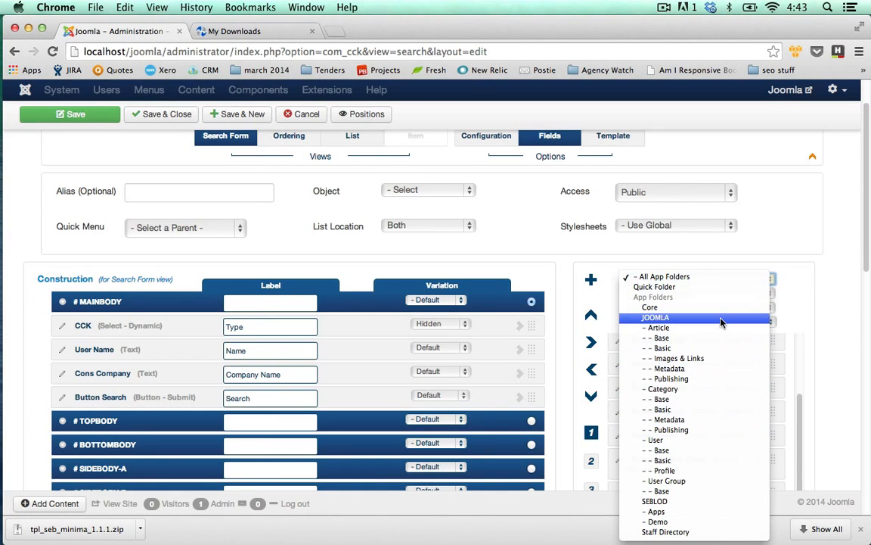
click(697, 532)
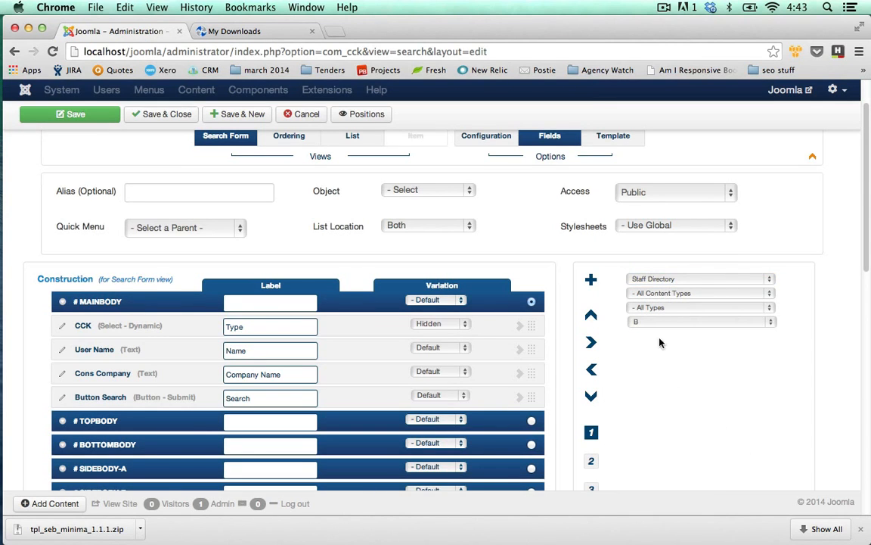
click(770, 322)
click(705, 301)
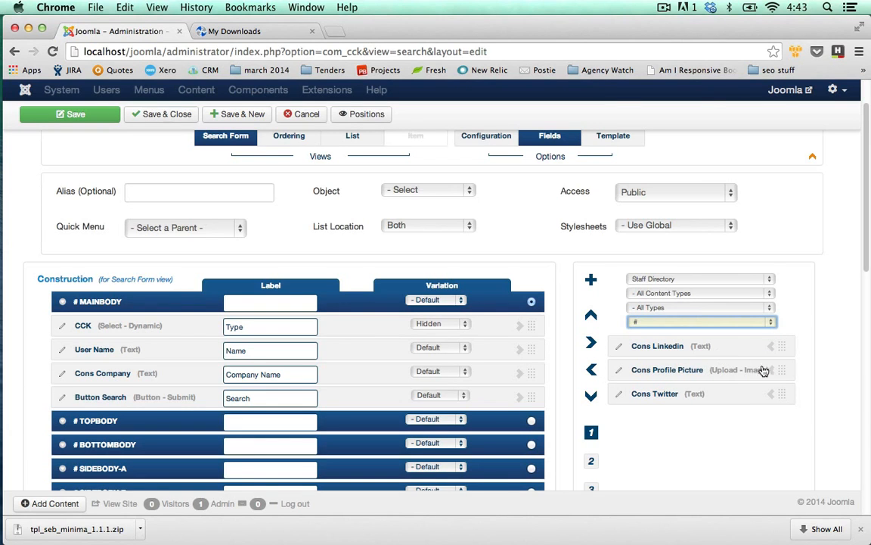
click(769, 279)
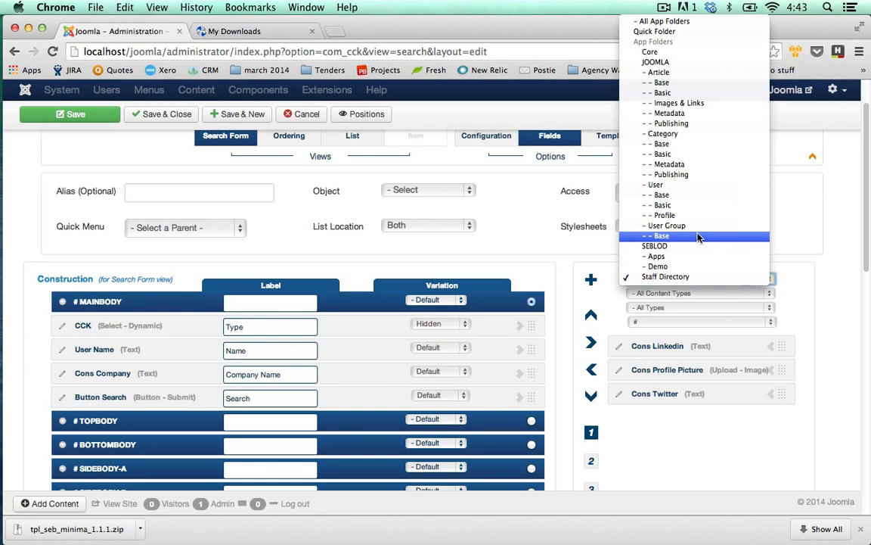
click(770, 277)
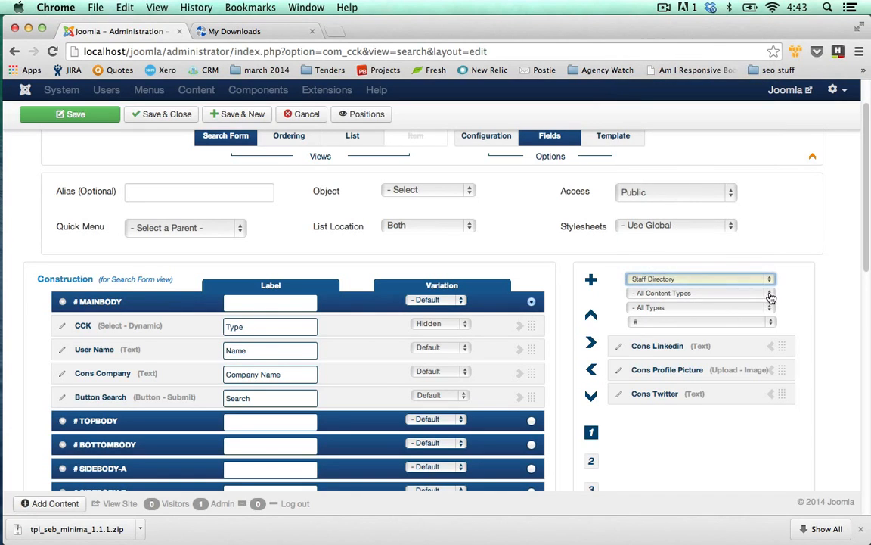
click(770, 293)
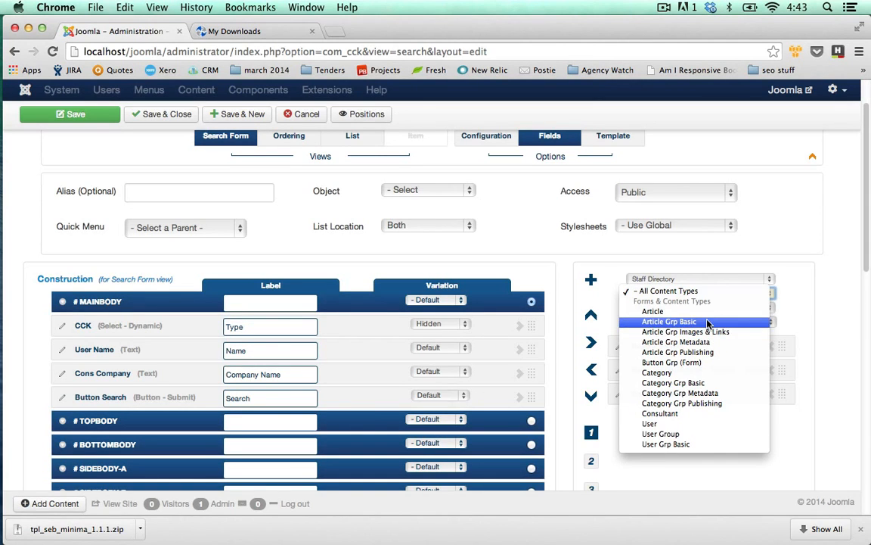
click(704, 423)
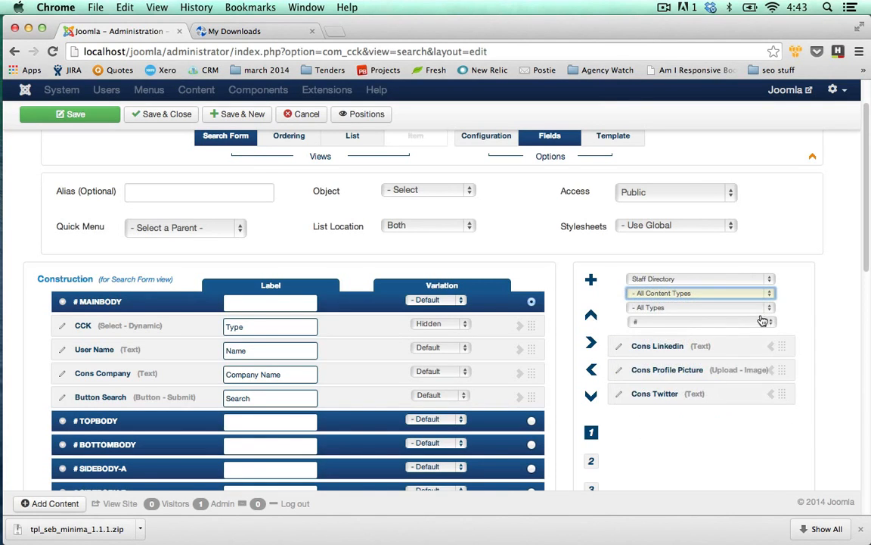
Step: Filter the available fields to the Submit button type across all app folders
click(769, 307)
scroll(748, 341, down, 2)
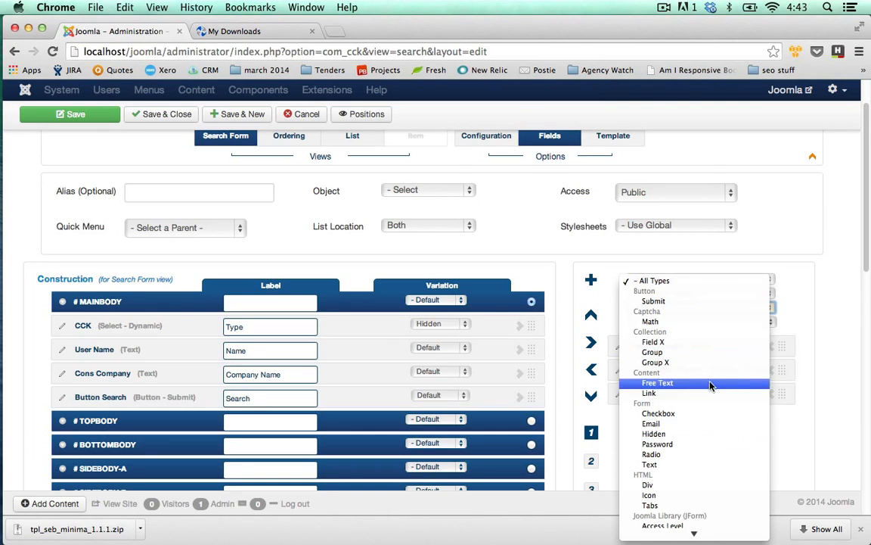
click(680, 302)
click(770, 283)
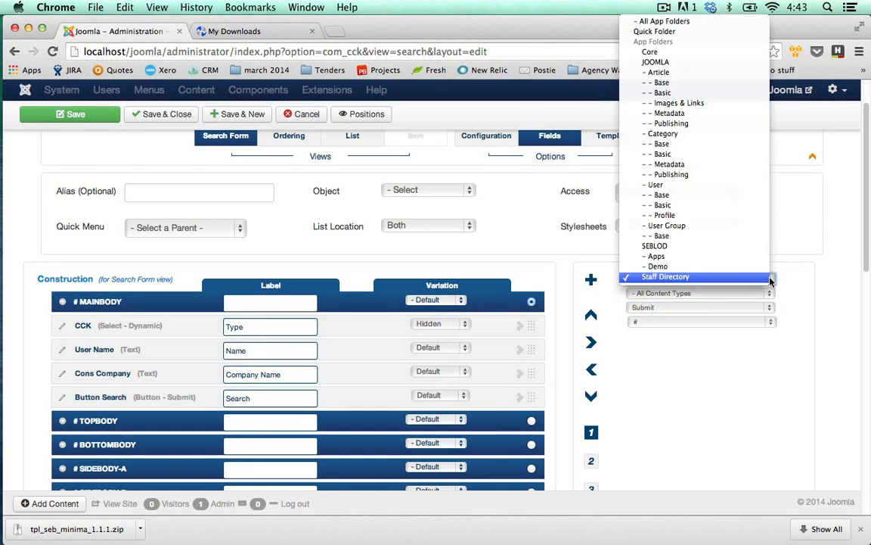
click(655, 22)
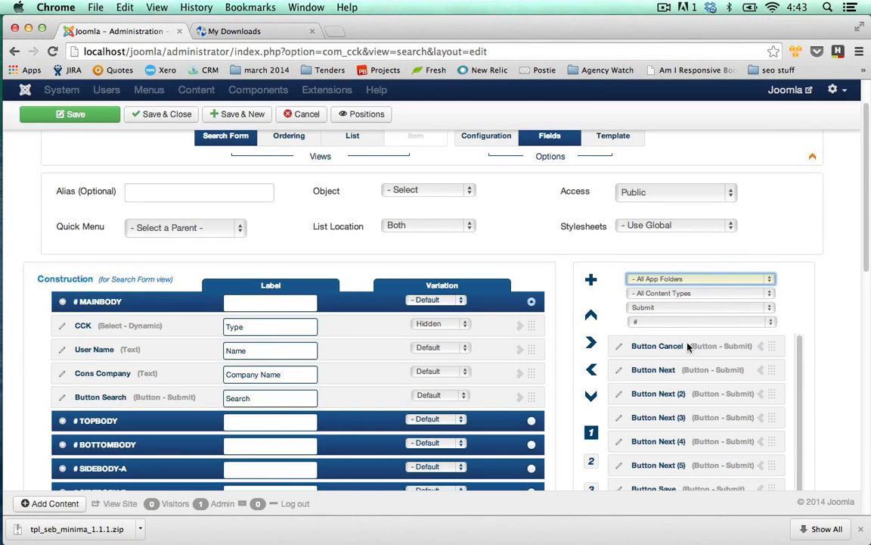
click(770, 323)
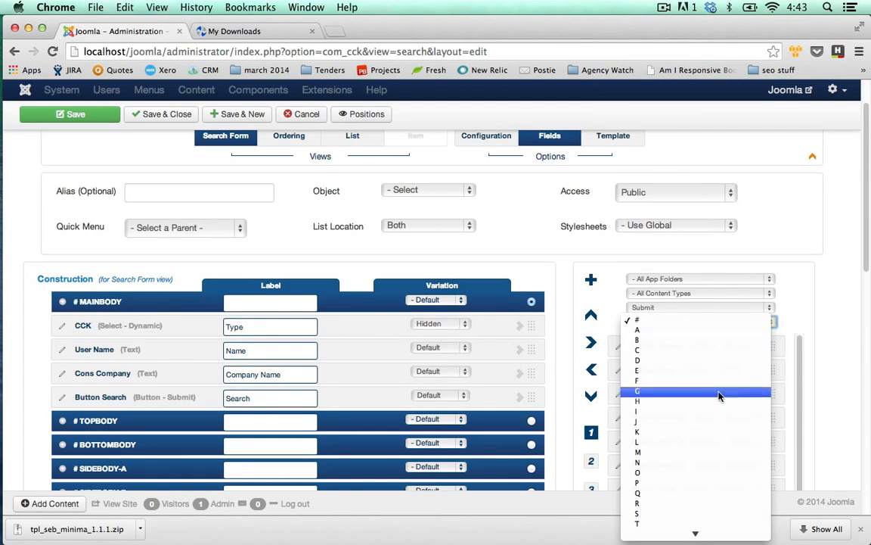
scroll(698, 391, down, 1)
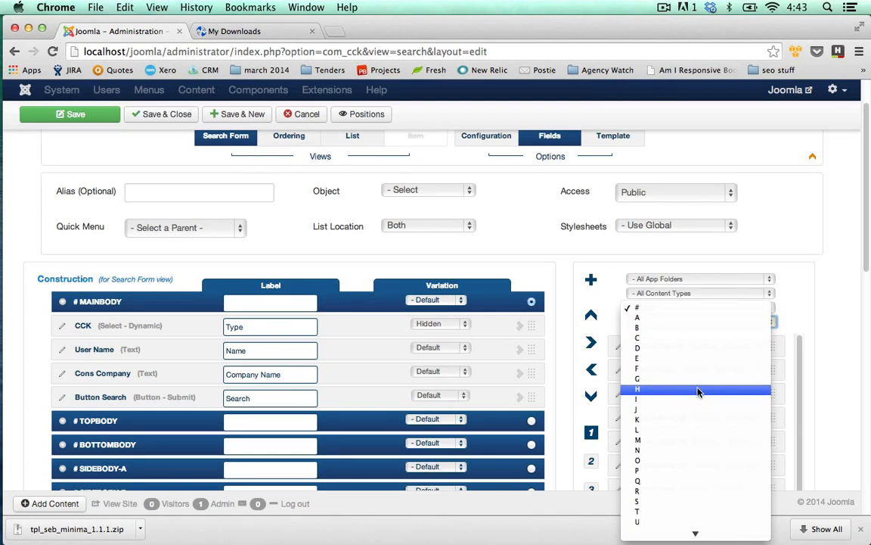
click(813, 335)
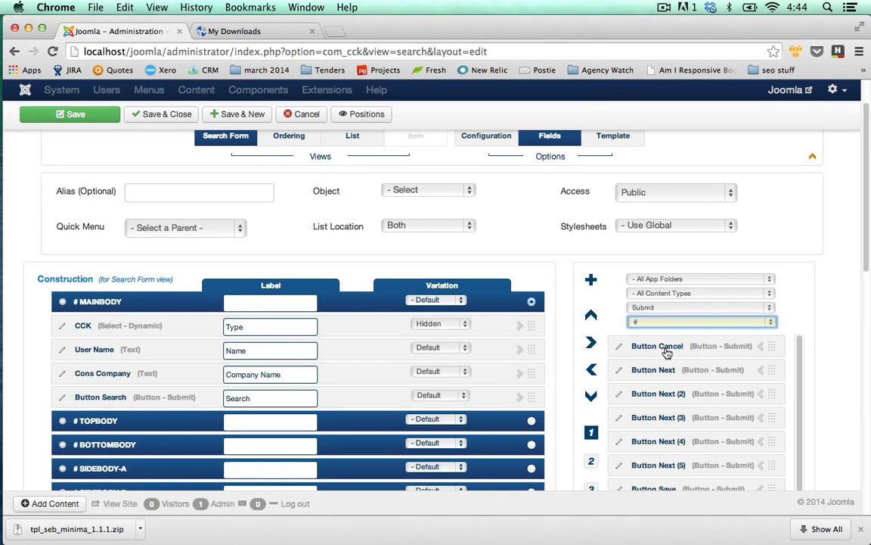
click(772, 323)
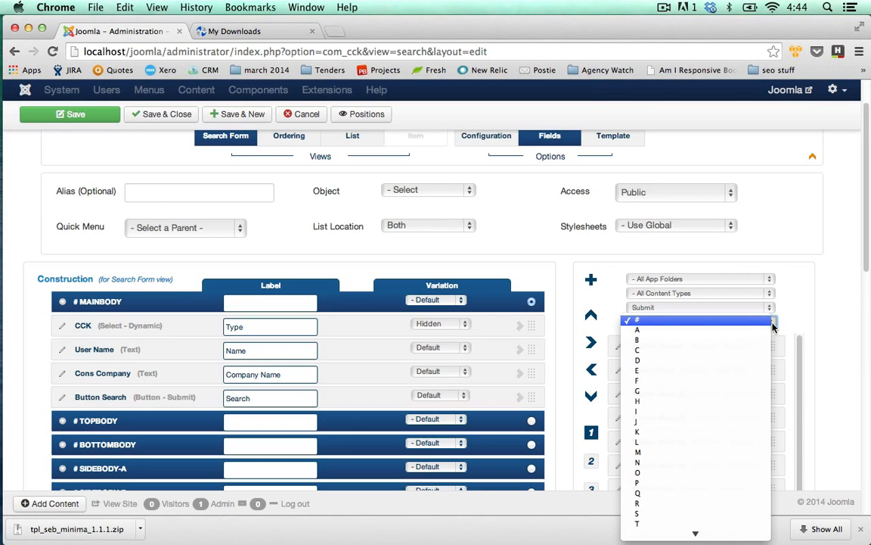
click(772, 325)
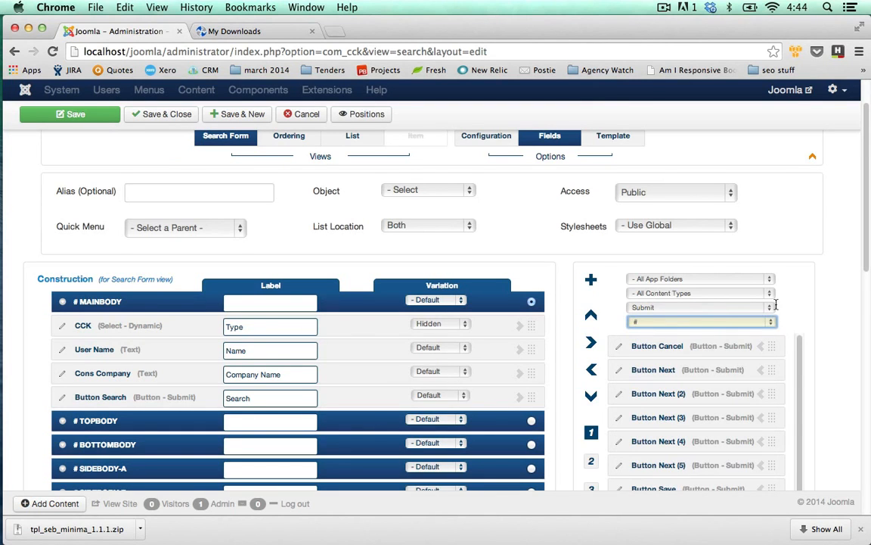
Step: Reset the field type filter of the available fields to All Types
scroll(805, 313, down, 1)
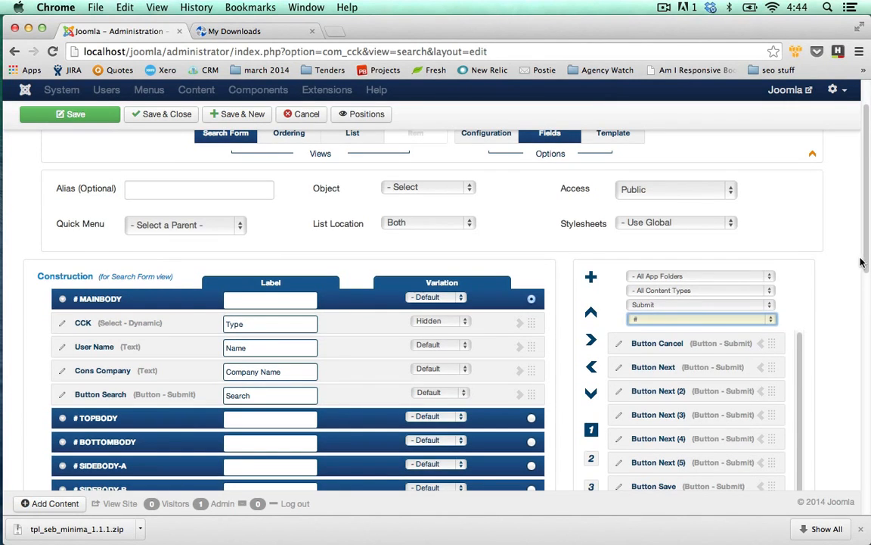
scroll(832, 260, down, 1)
click(769, 283)
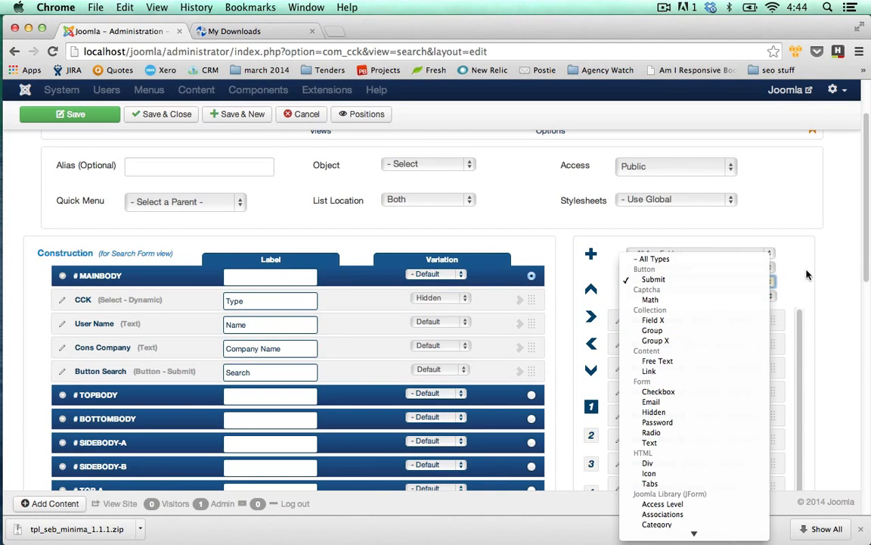
click(742, 258)
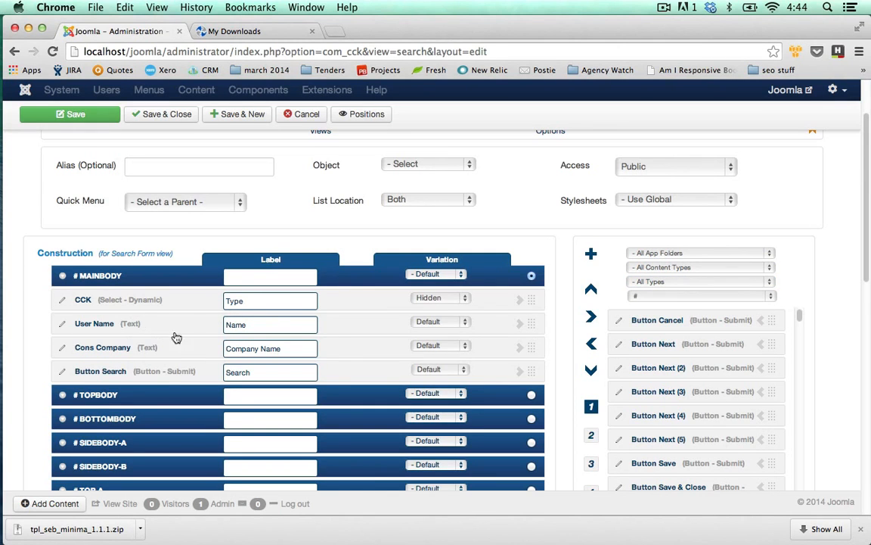
Step: Switch from the Search Form to the List view's field construction to check its positions
scroll(444, 347, up, 1)
scroll(445, 347, up, 1)
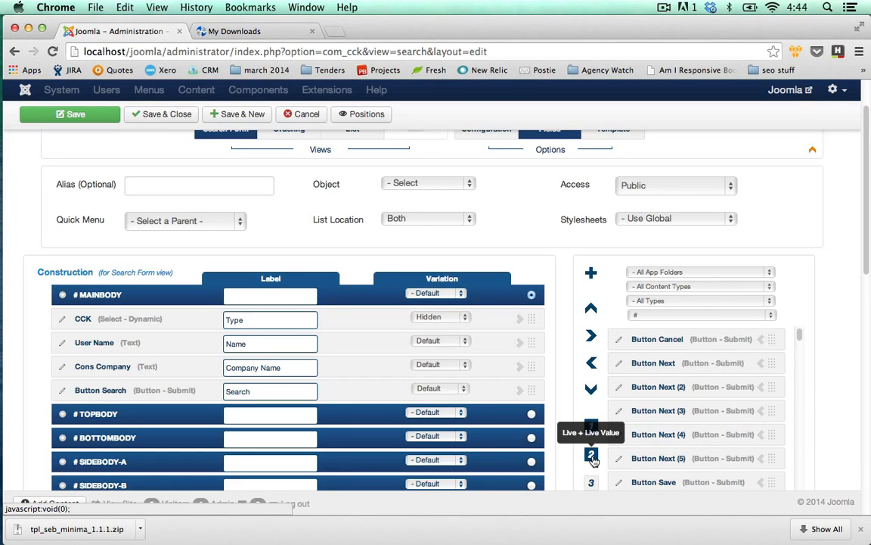
scroll(506, 290, up, 1)
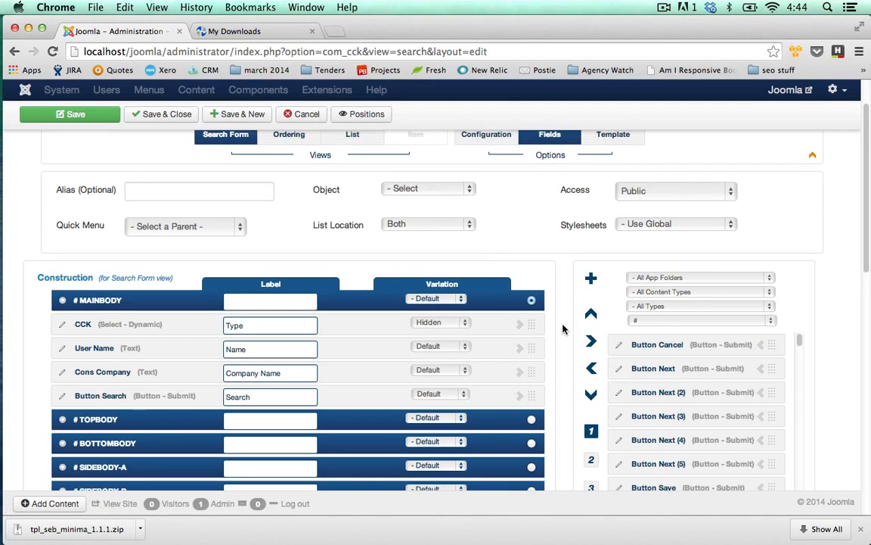
scroll(372, 226, up, 2)
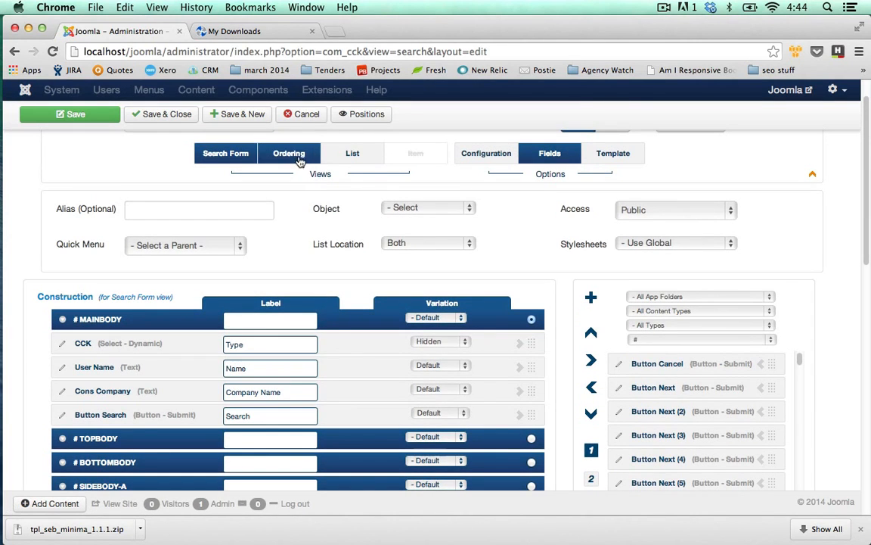
click(353, 154)
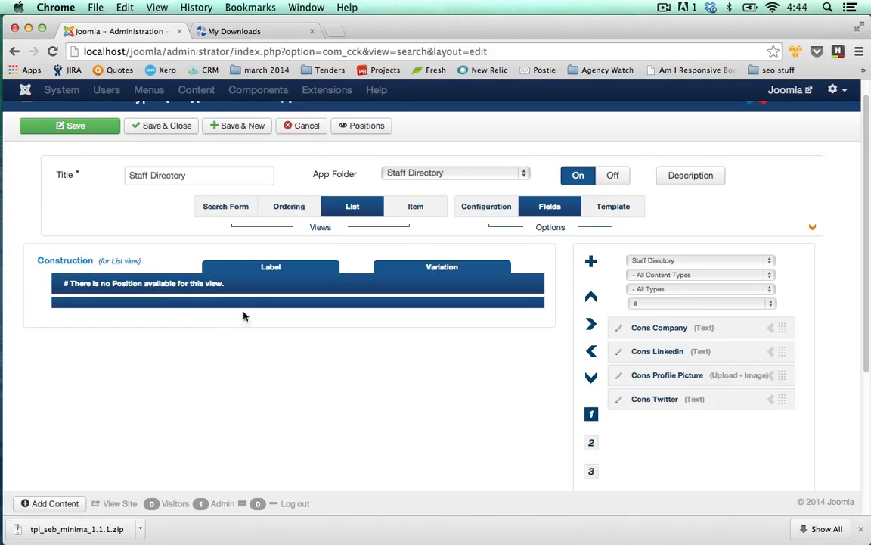
Step: Look at the Item view's field positions and open that view's template settings
click(414, 214)
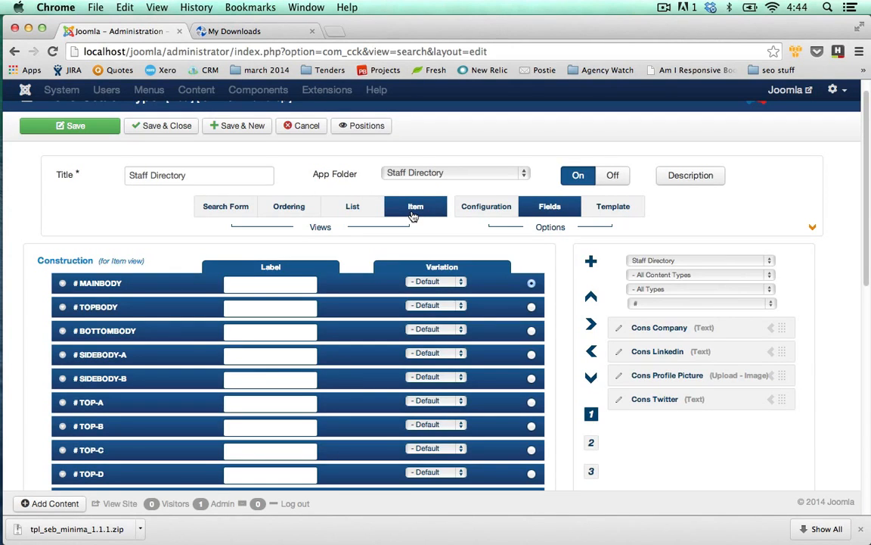
click(354, 207)
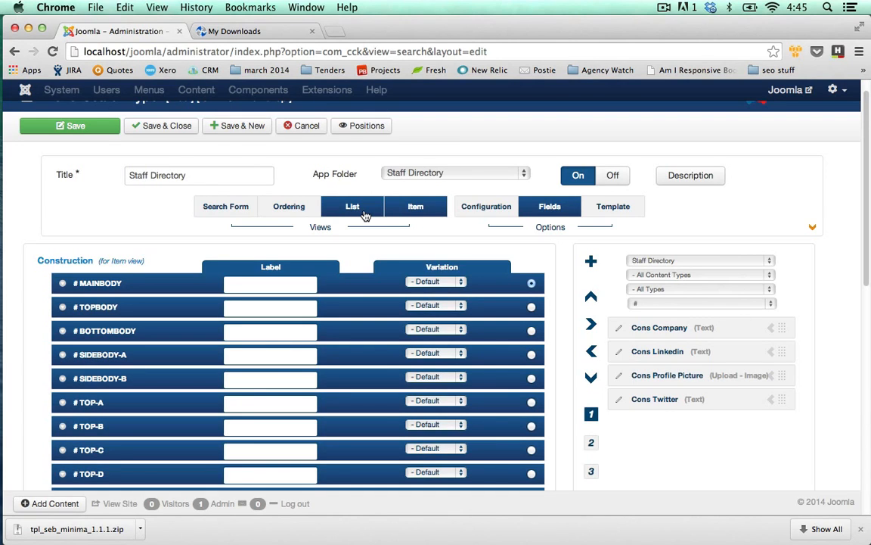
click(415, 206)
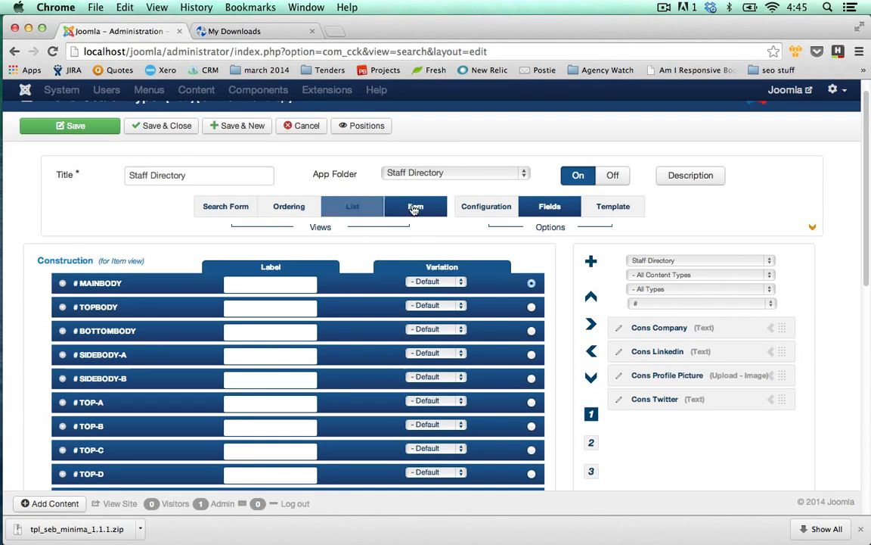
click(610, 210)
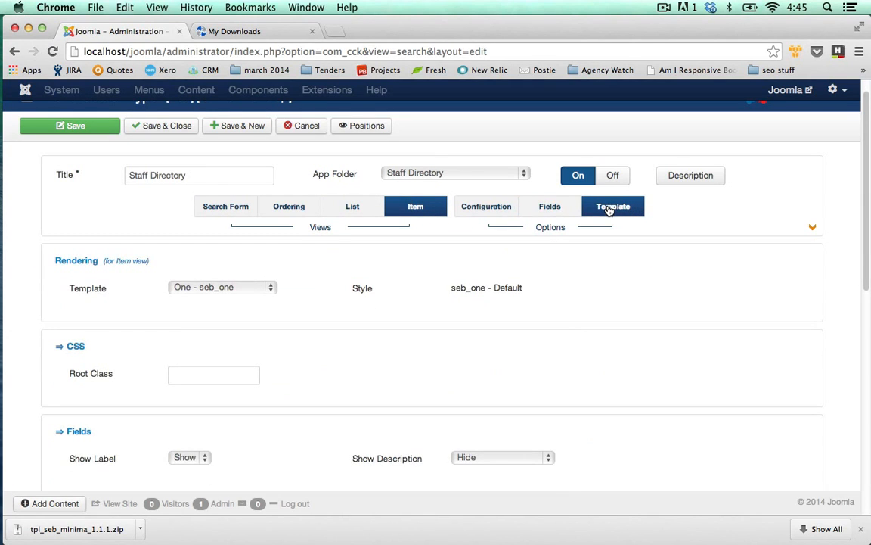
Step: Set the Item view's template to Minimal - seb_minima and add the Cons Company, Linkedin, Profile Picture and Twitter fields to its MAINBODY position
click(267, 287)
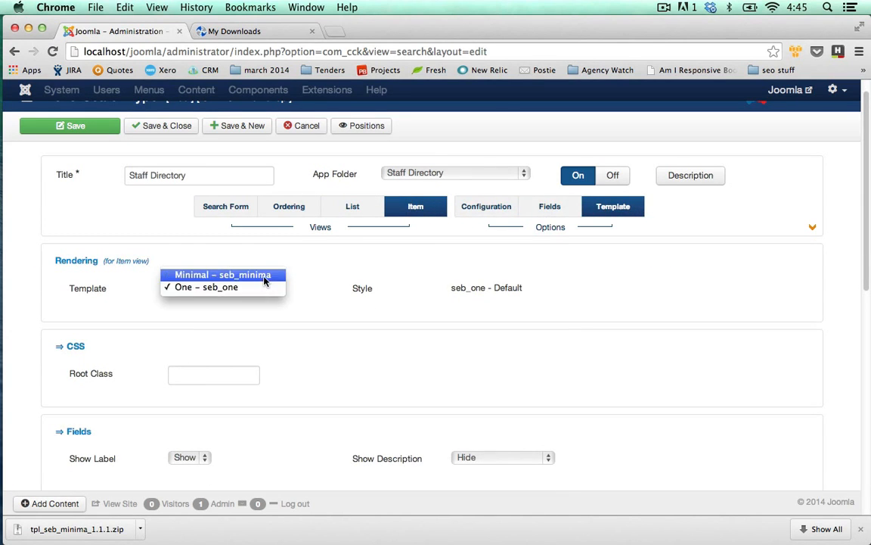
click(264, 277)
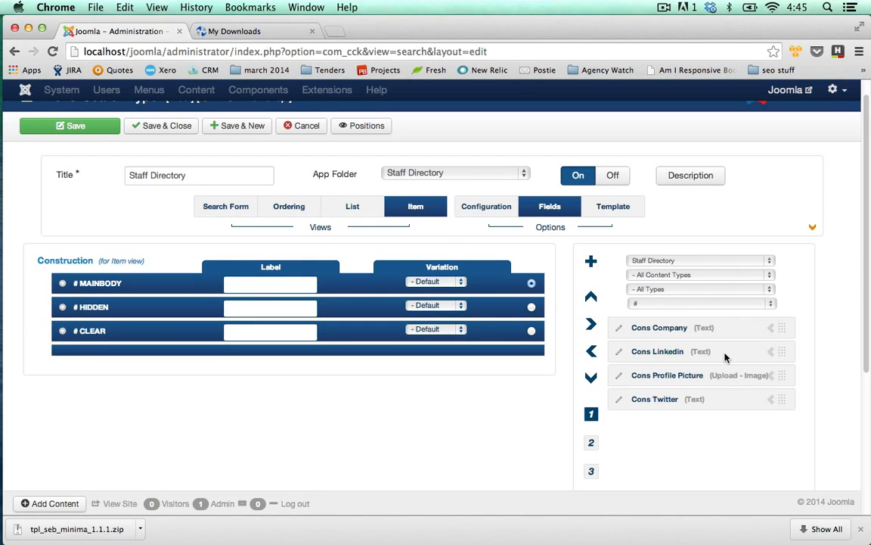
click(771, 329)
click(772, 328)
click(771, 328)
click(772, 329)
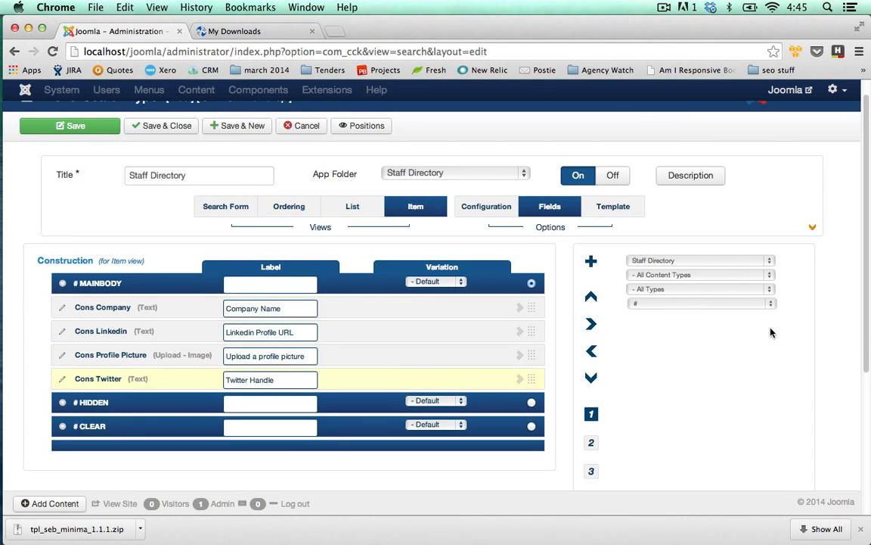
Step: Filter the available fields to all app folders and the letter U, and add User Name to the Item view's MAINBODY position
click(773, 261)
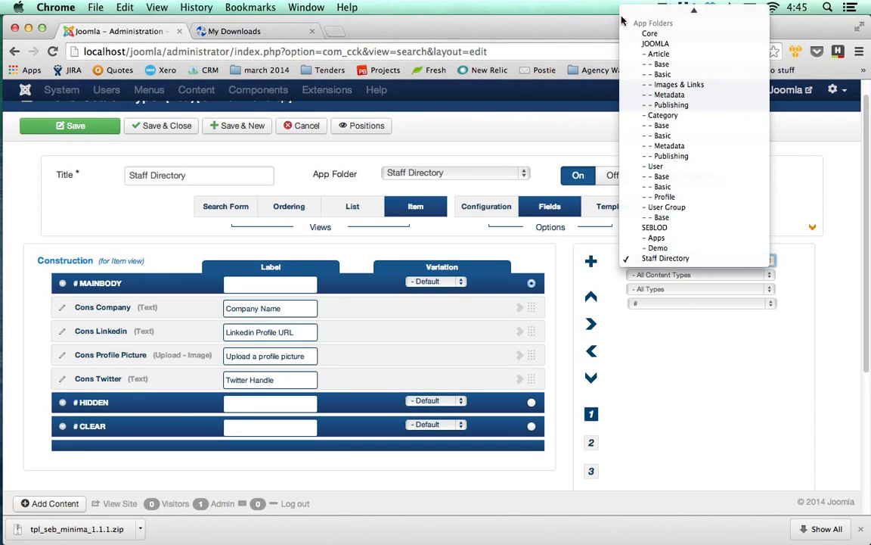
scroll(681, 91, up, 3)
click(650, 10)
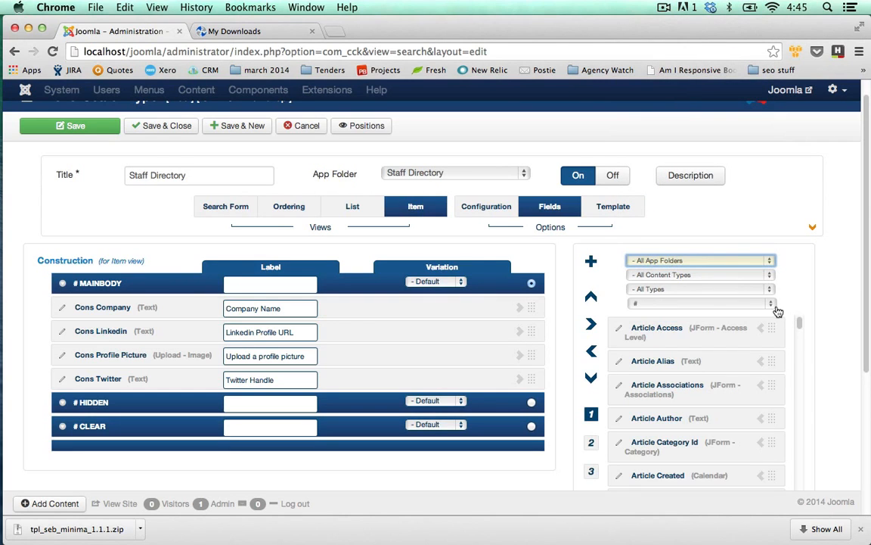
click(775, 305)
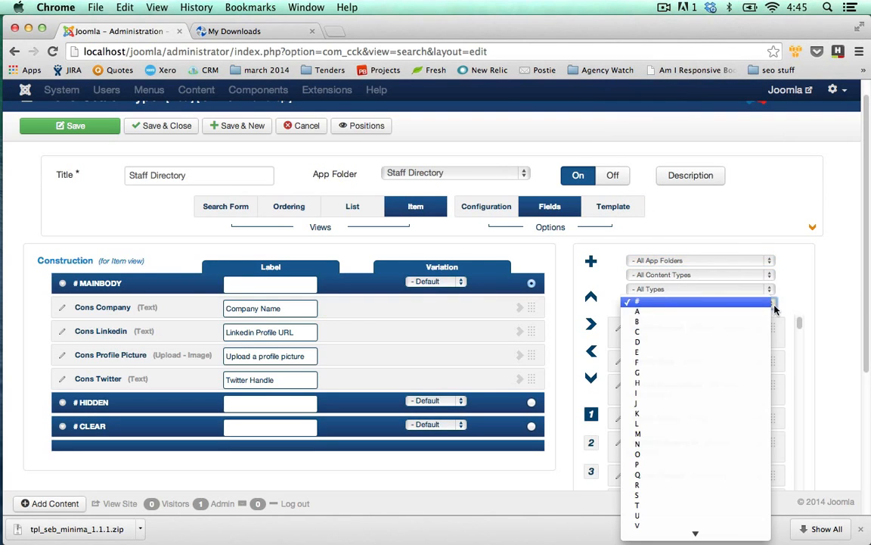
click(680, 515)
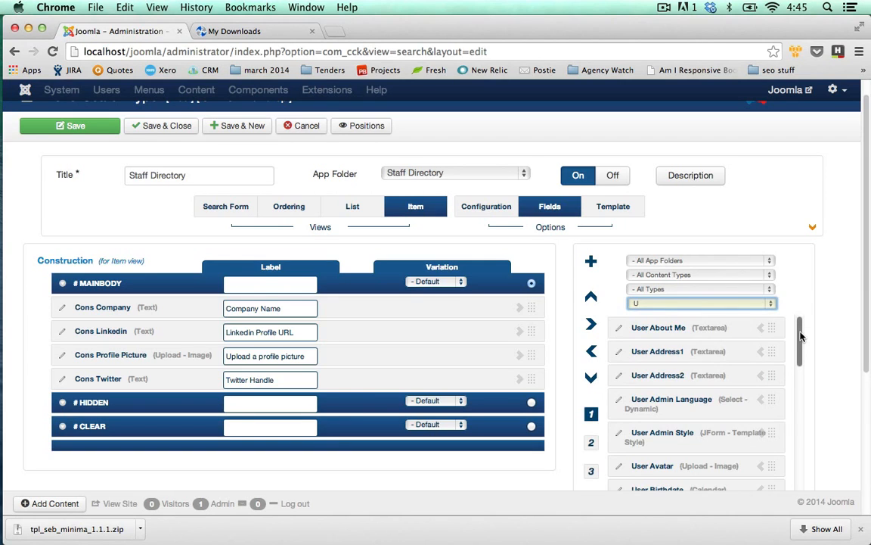
scroll(801, 336, down, 10)
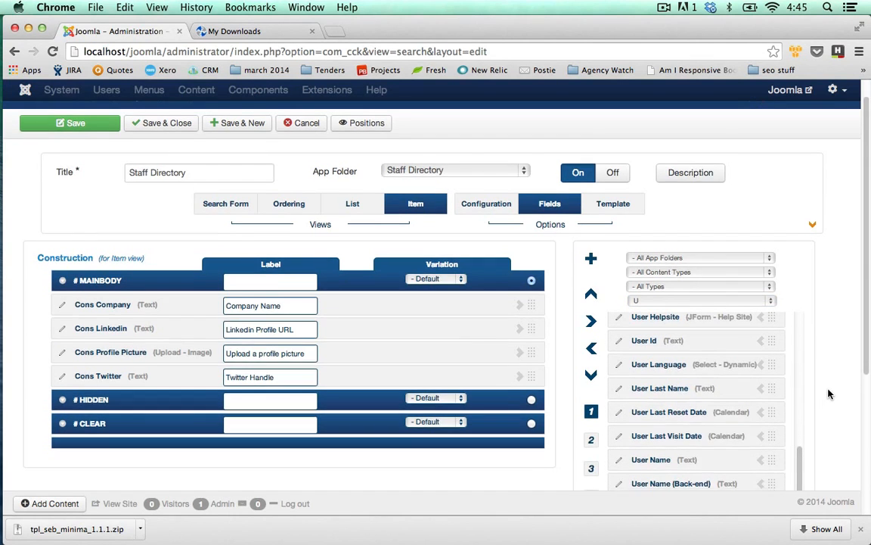
scroll(828, 393, down, 1)
click(761, 422)
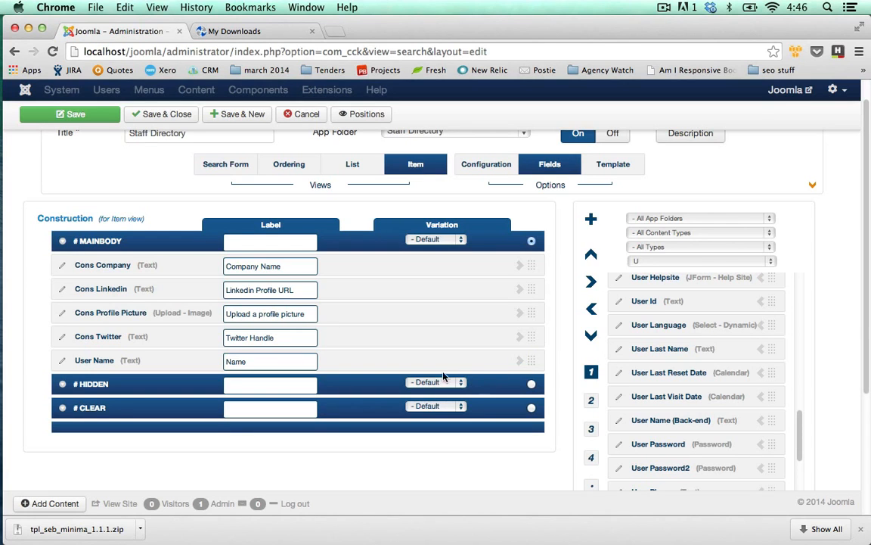
Step: Move User Name to the first place in the Item view's MAINBODY position, and save and close the Staff Directory search type
drag(529, 357, 534, 261)
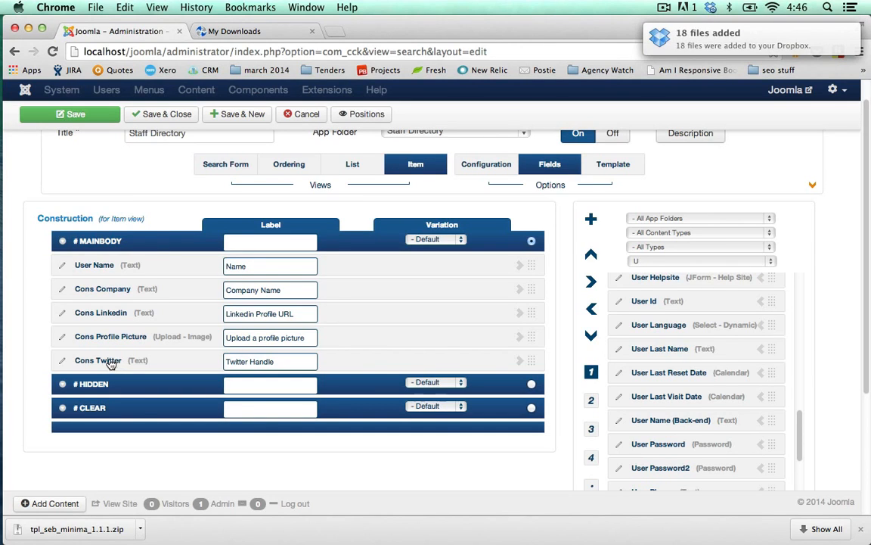
click(234, 168)
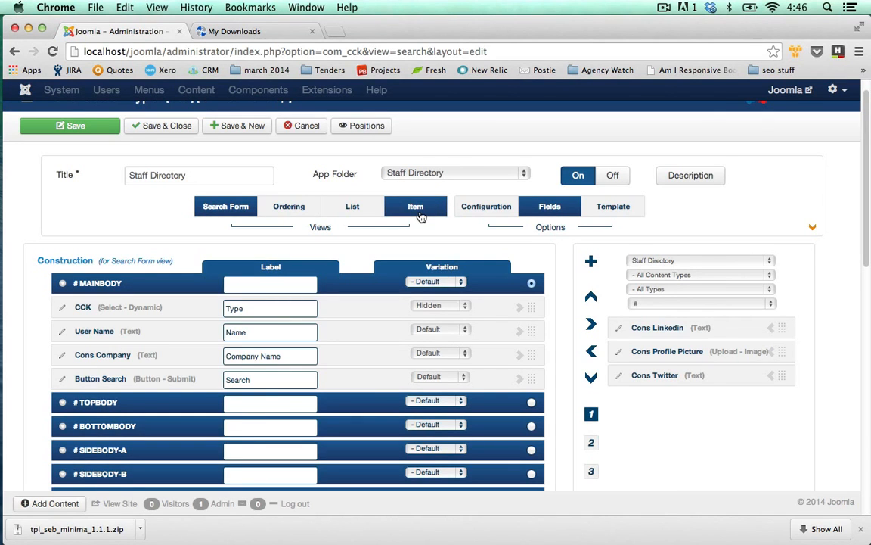
click(161, 129)
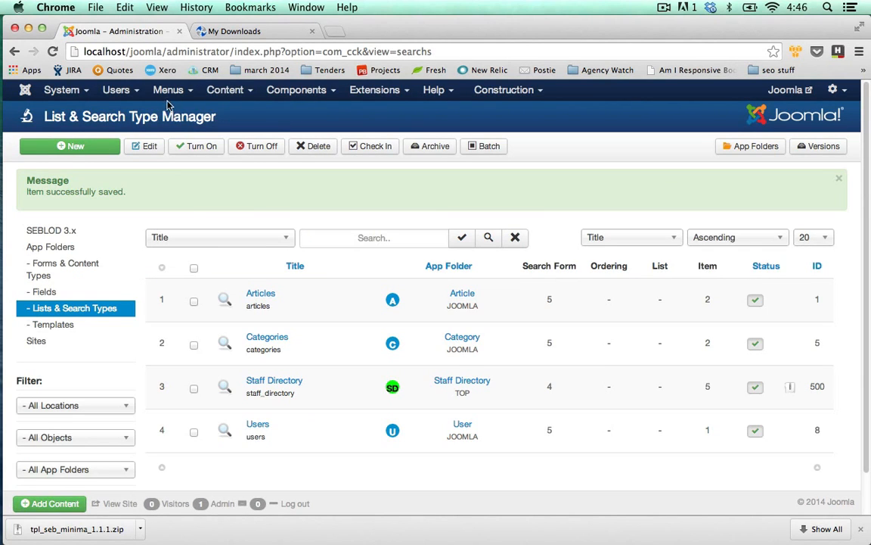
Step: Create a new menu item in the Main Menu with the title Staff Directory
click(168, 91)
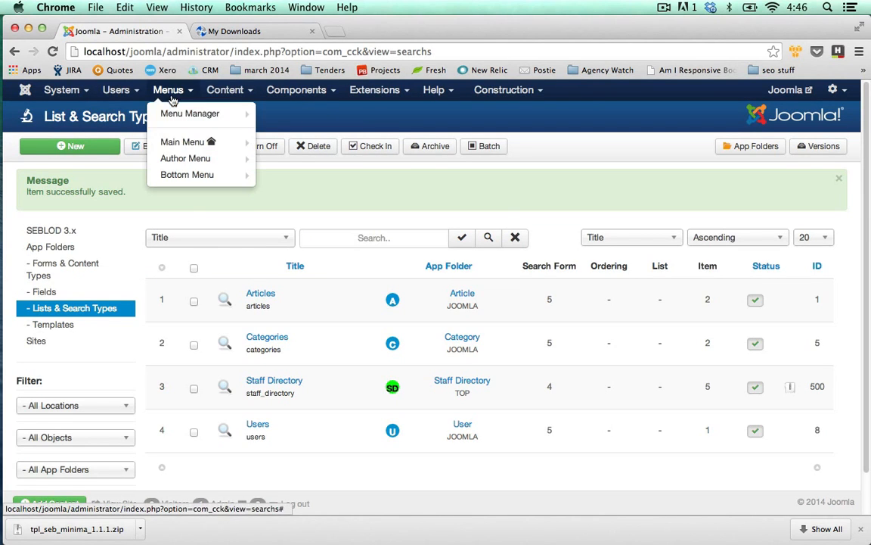
mouse_move(176, 144)
click(300, 142)
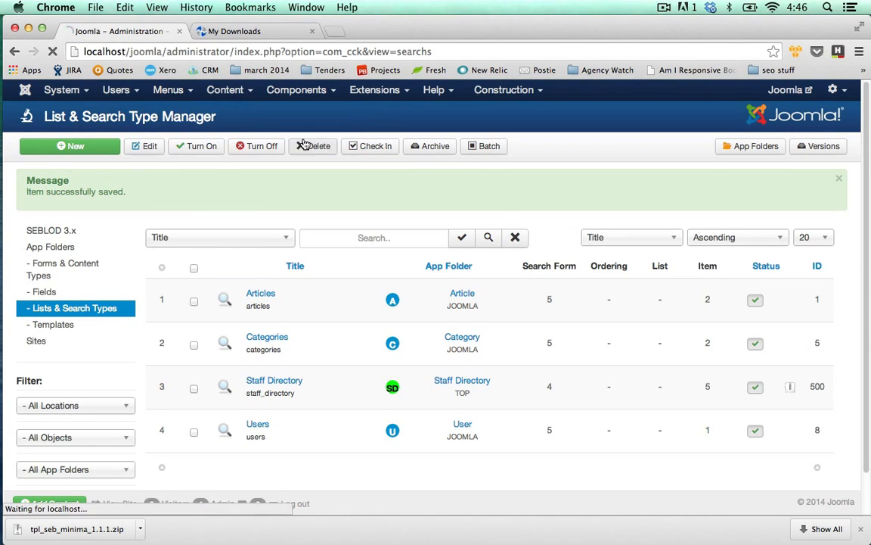
click(325, 183)
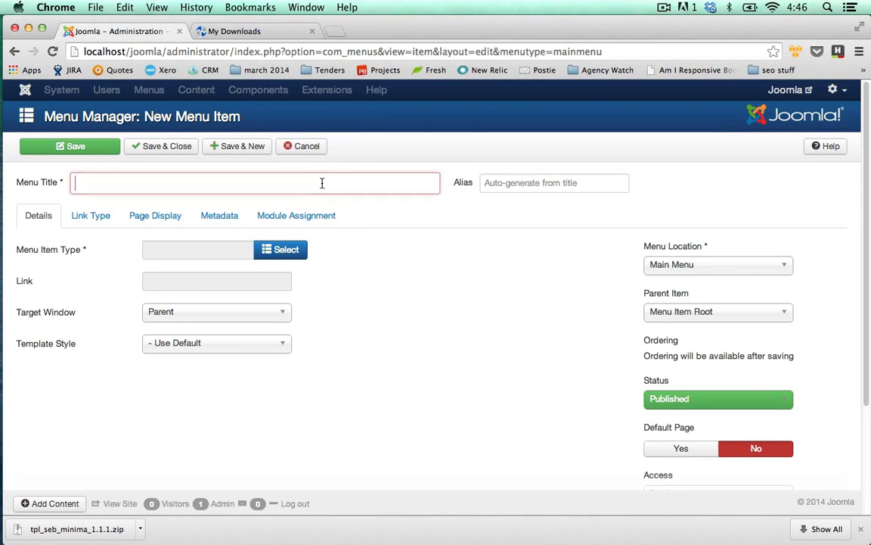
text(Staff Directory)
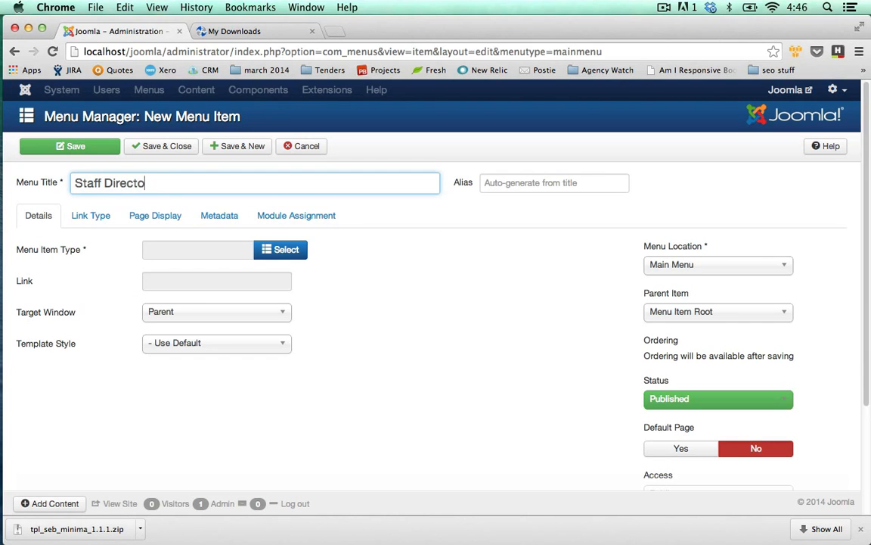
Step: Set the menu item type to SEBLOD's List & Search and its search type to Staff Directory
click(290, 250)
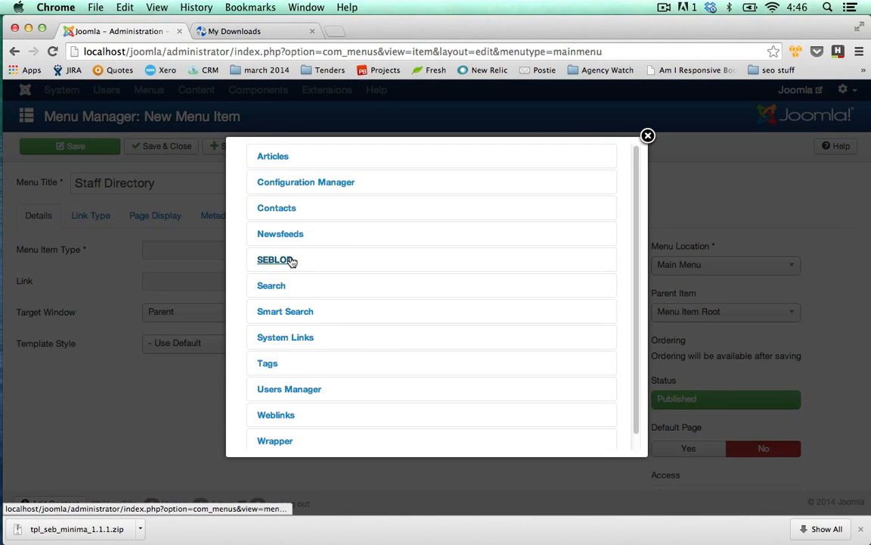
click(292, 261)
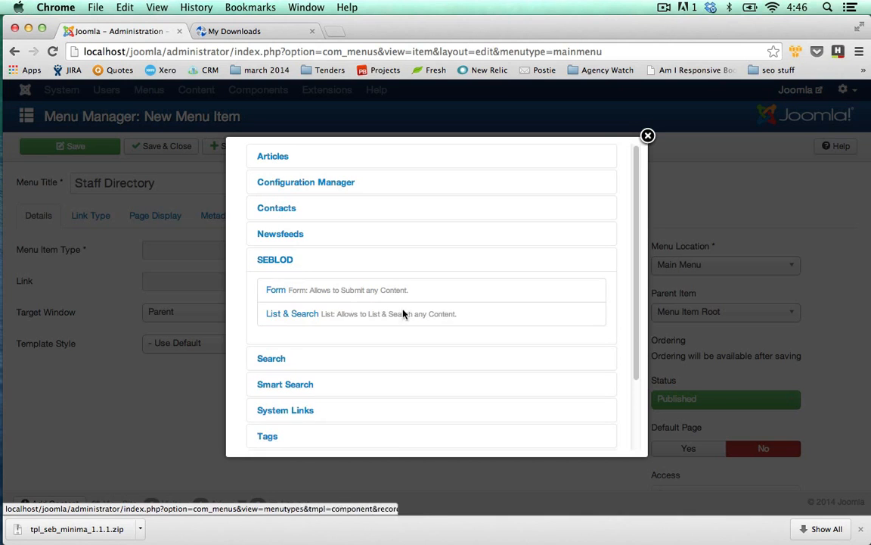
click(307, 316)
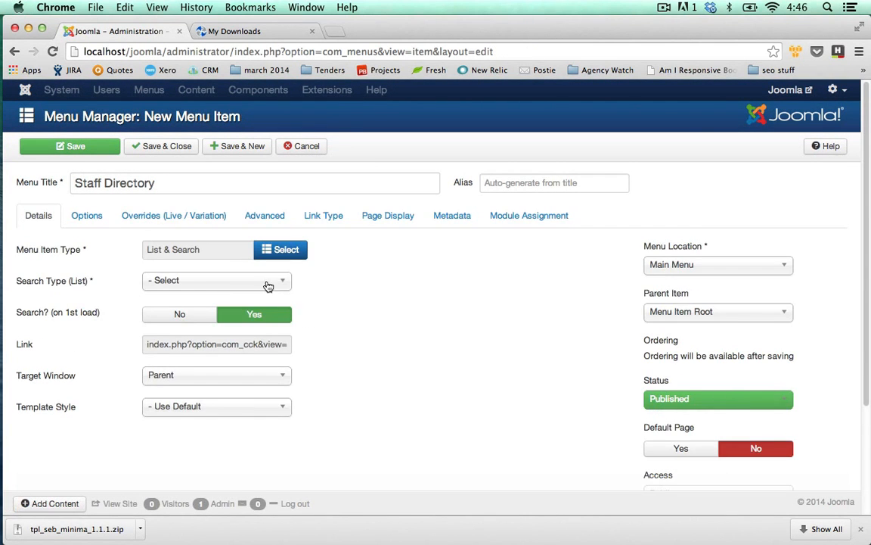
click(268, 284)
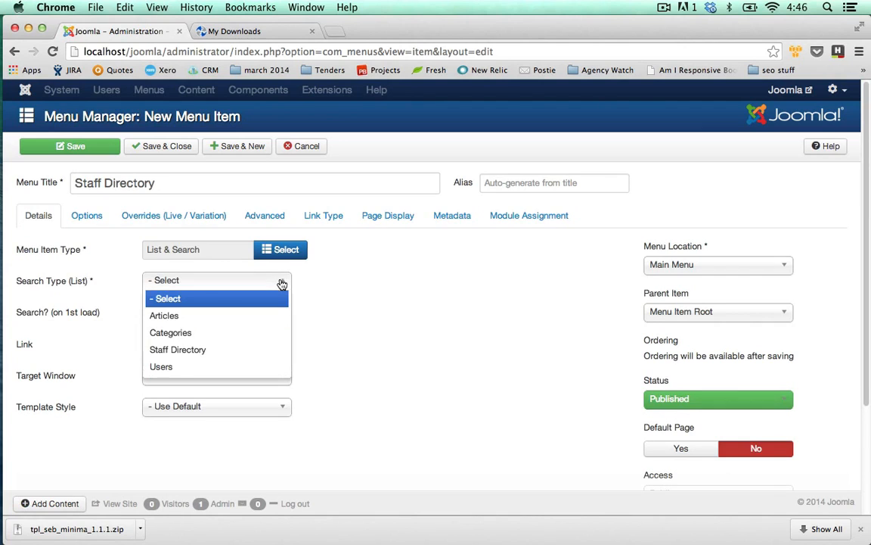
click(185, 350)
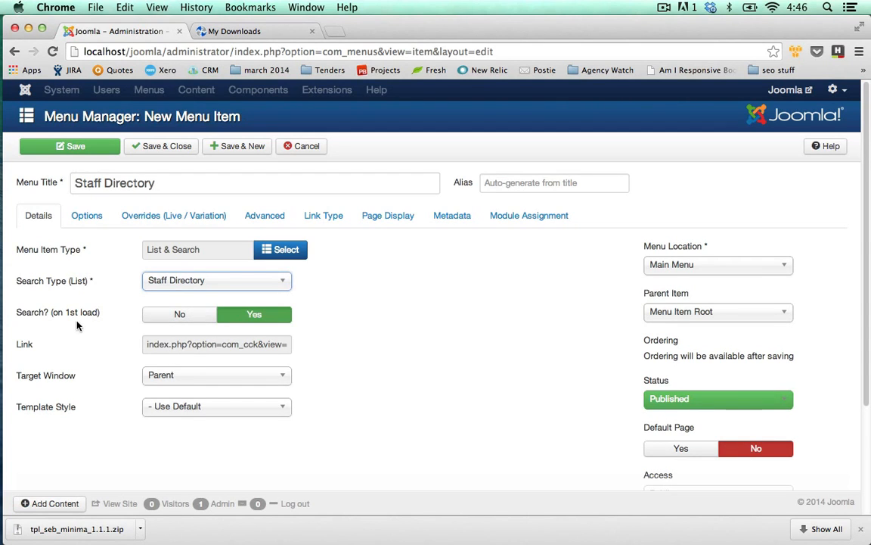
Step: Check the menu item's Show Search Form choices without changing them, and save the menu item
mouse_move(66, 318)
click(90, 221)
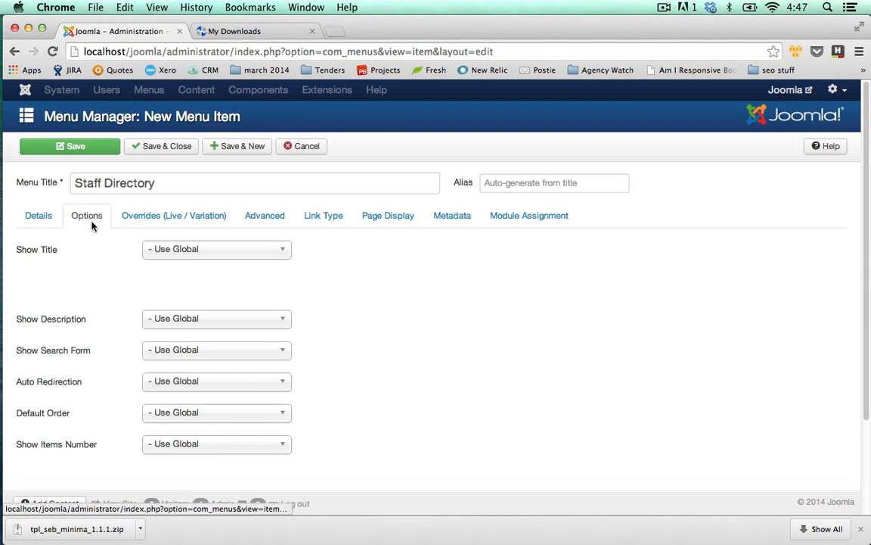
click(189, 350)
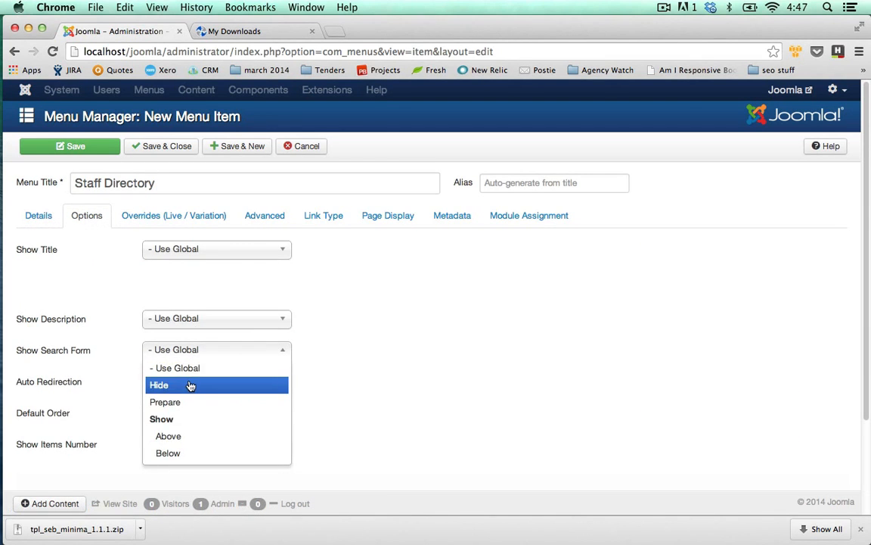
click(426, 306)
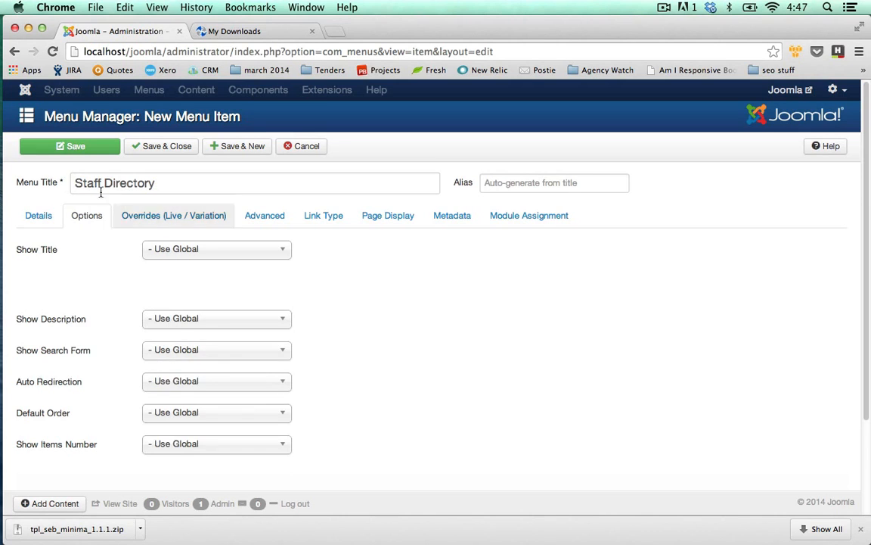
click(40, 215)
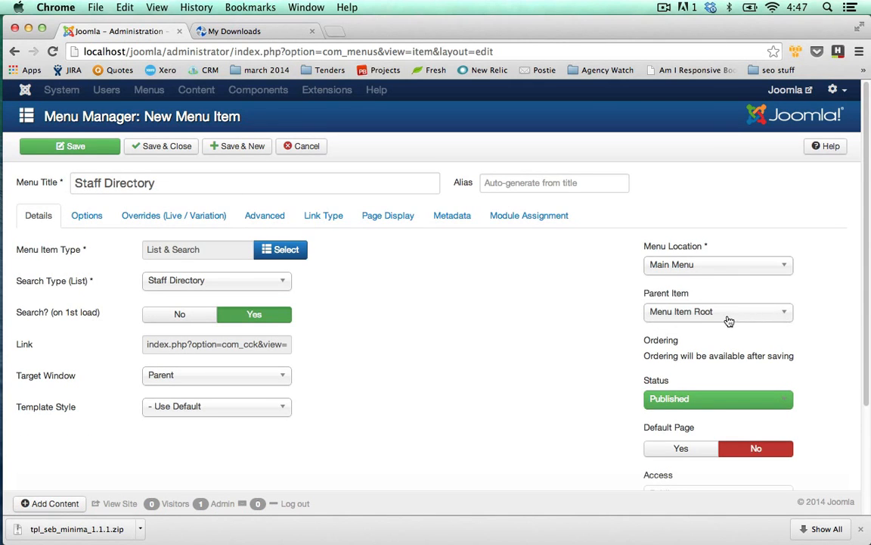
click(109, 151)
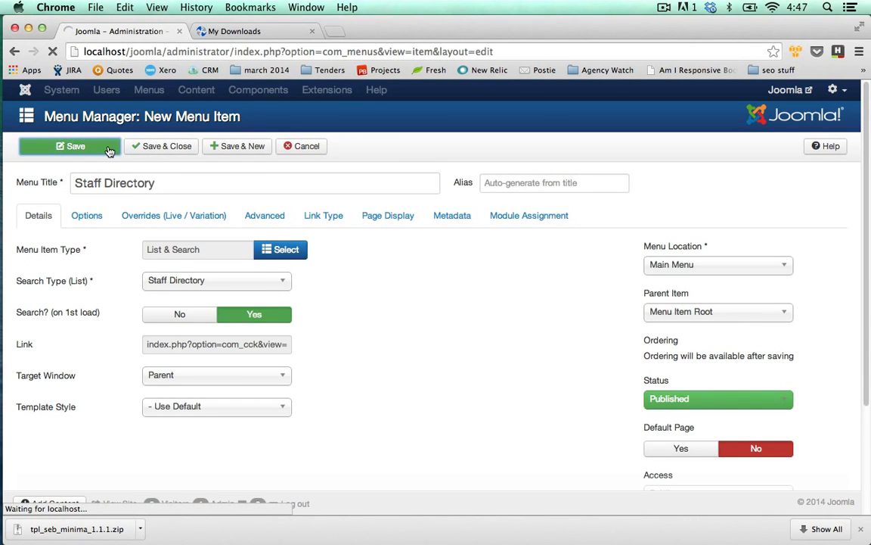
Step: Open the public site's Staff Directory page and examine its search form and consultant listing
click(783, 91)
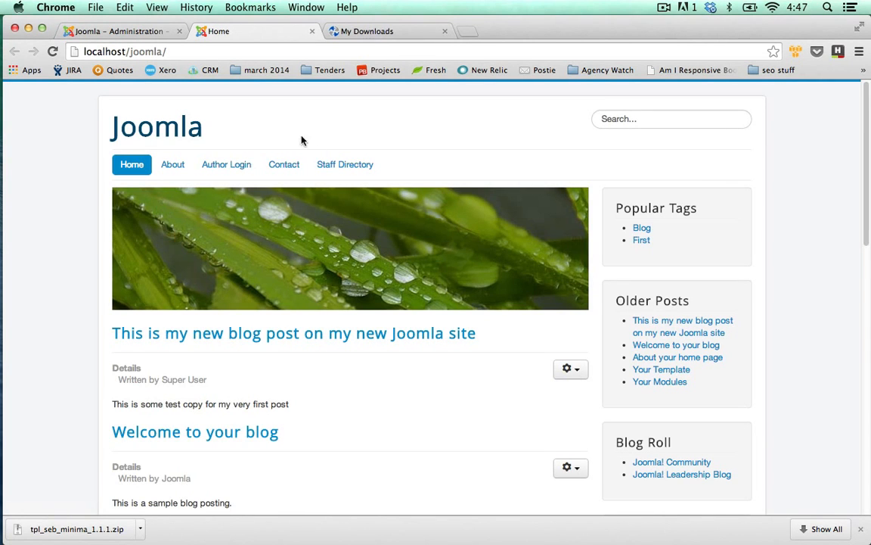
click(333, 165)
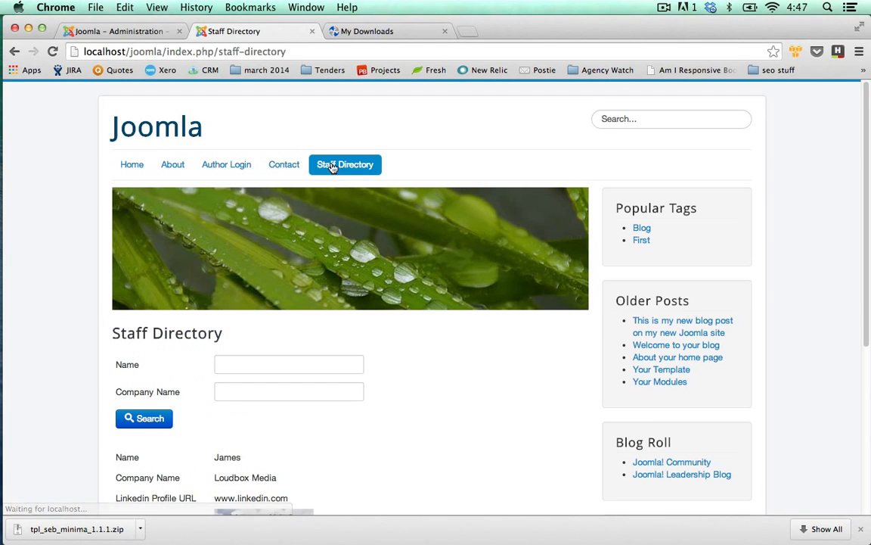
scroll(415, 151, down, 5)
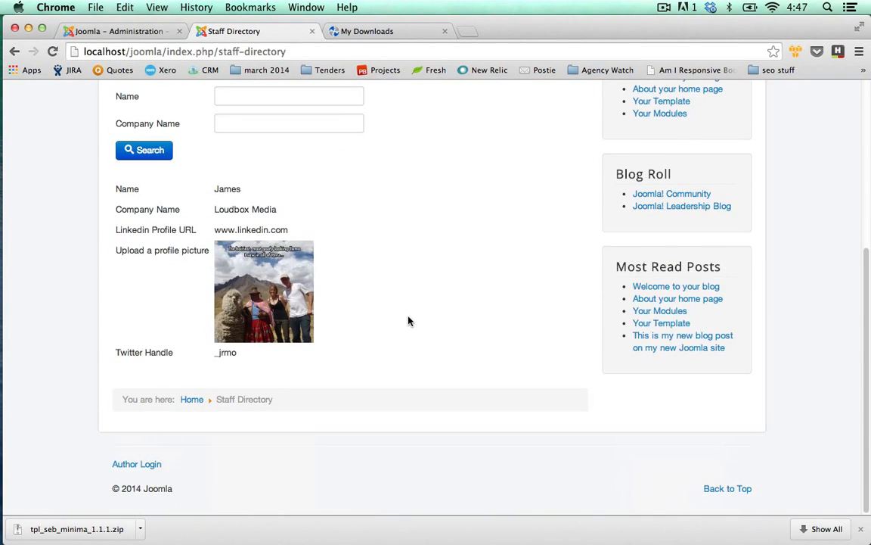
scroll(408, 322, up, 3)
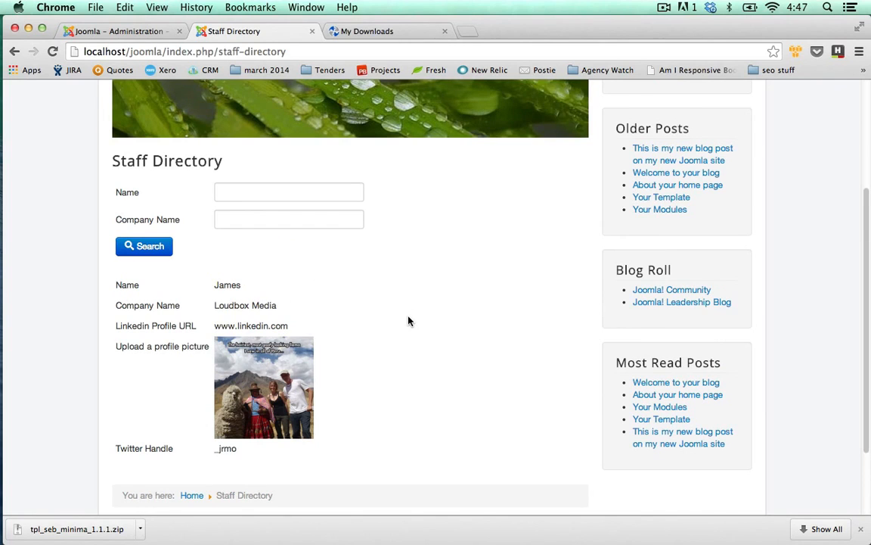
Step: Return to the administrator, close the menu item and start a new user with the Consultant form
click(132, 28)
click(380, 146)
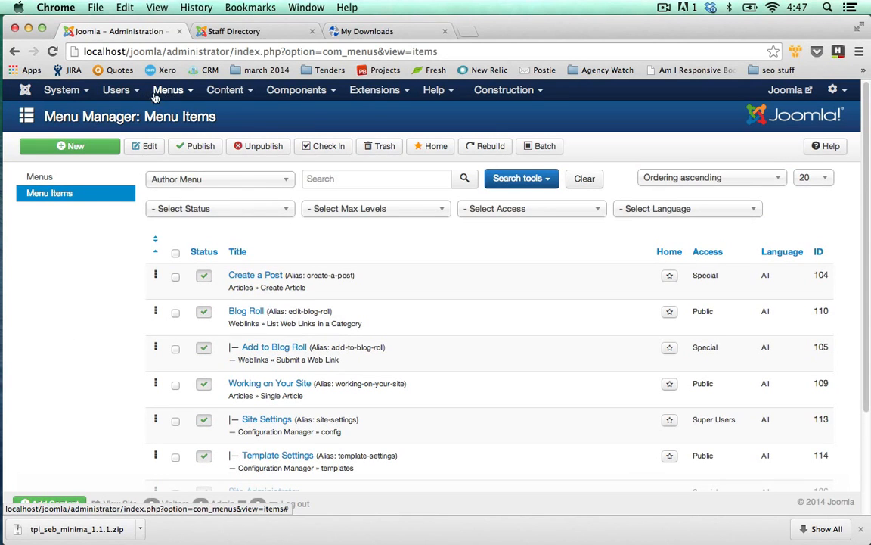
click(120, 90)
click(137, 113)
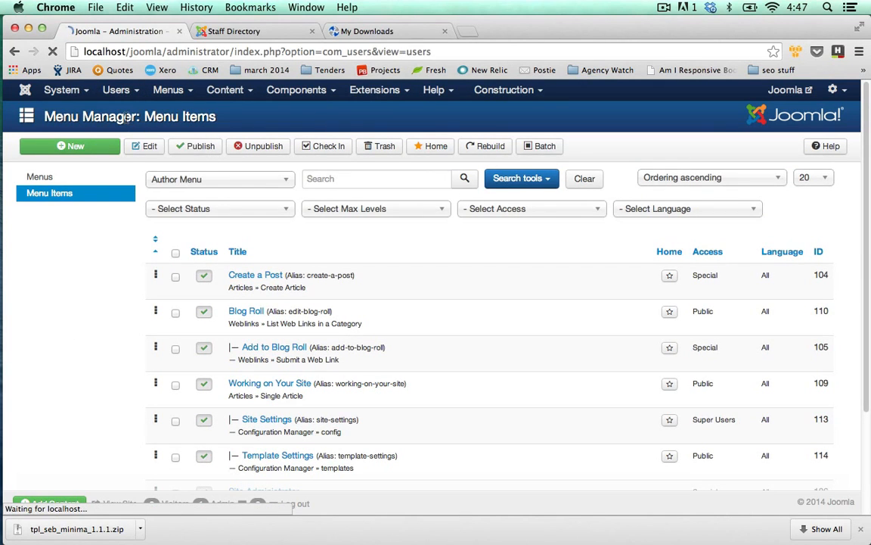
click(86, 146)
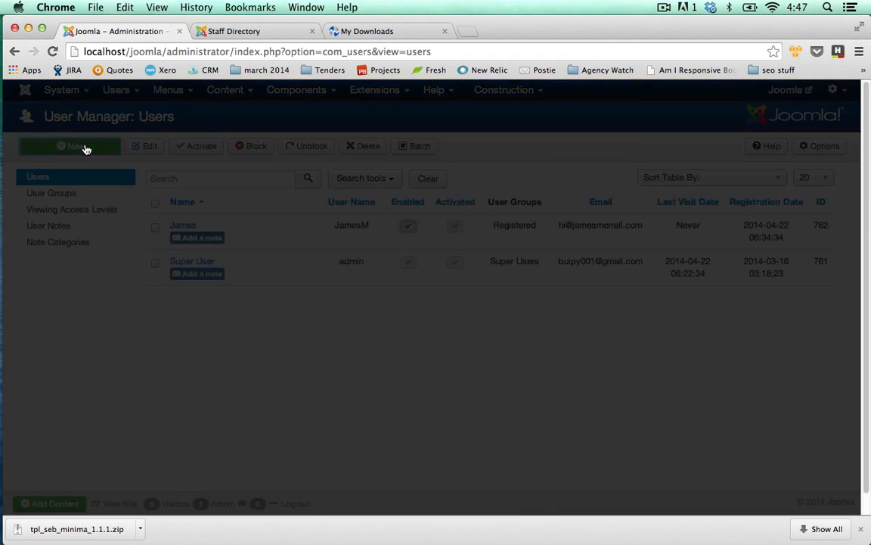
click(303, 210)
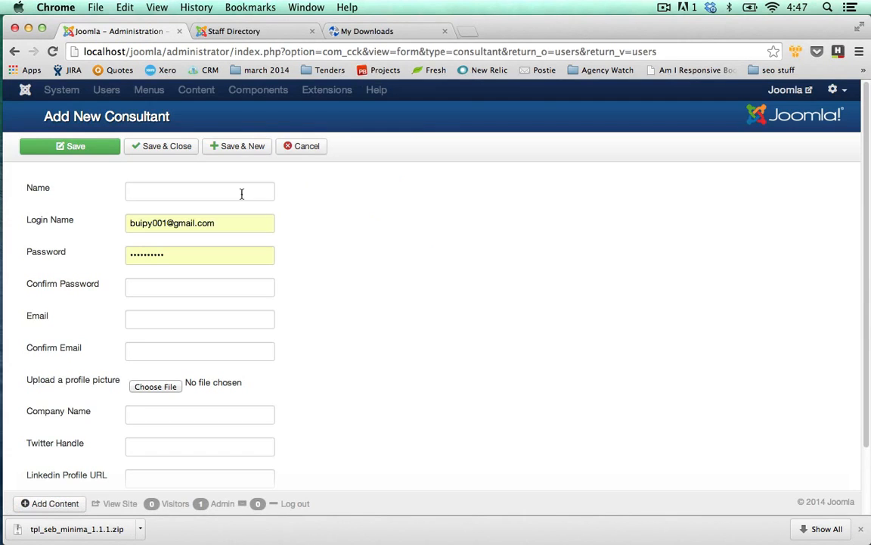
Step: Enter the consultant's name and confirmation password, and replace the prefilled password with the new account password
click(212, 193)
text(Peter)
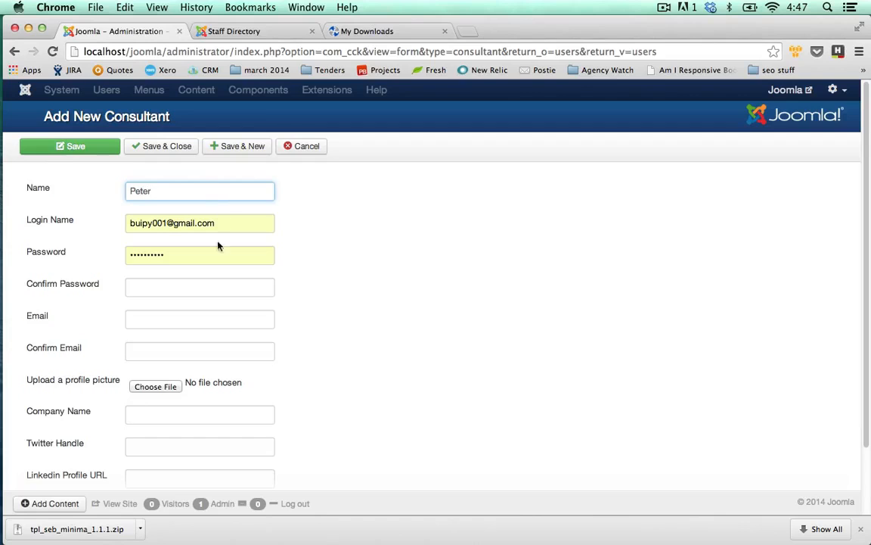
click(209, 284)
text(p)
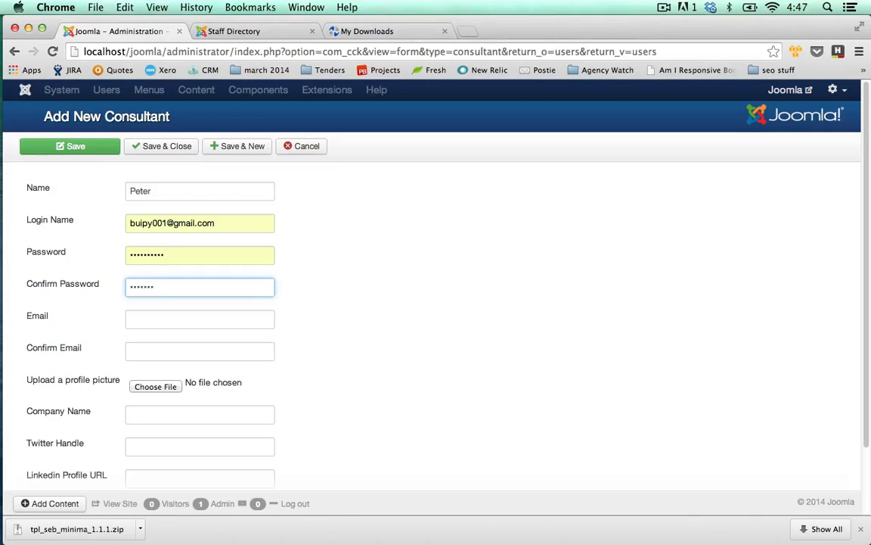
key(Tab)
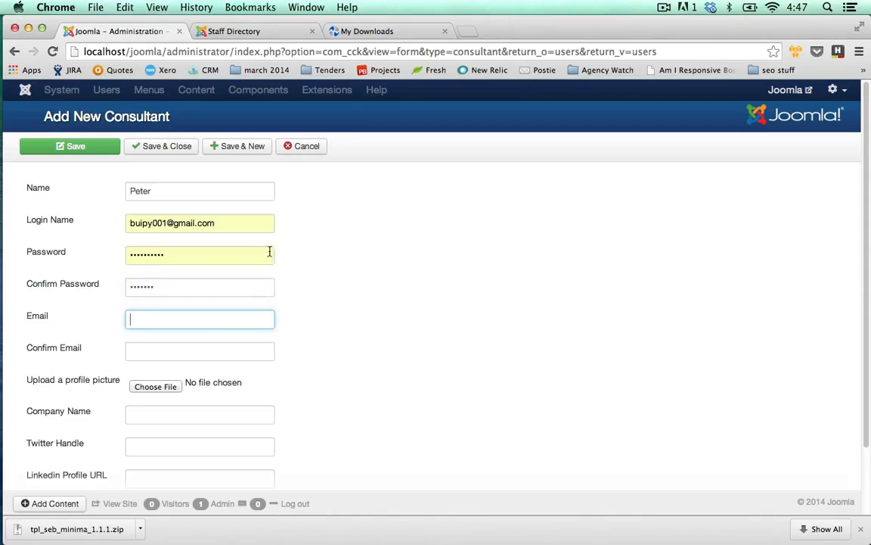
click(72, 260)
key(super+a)
key(BackSpace)
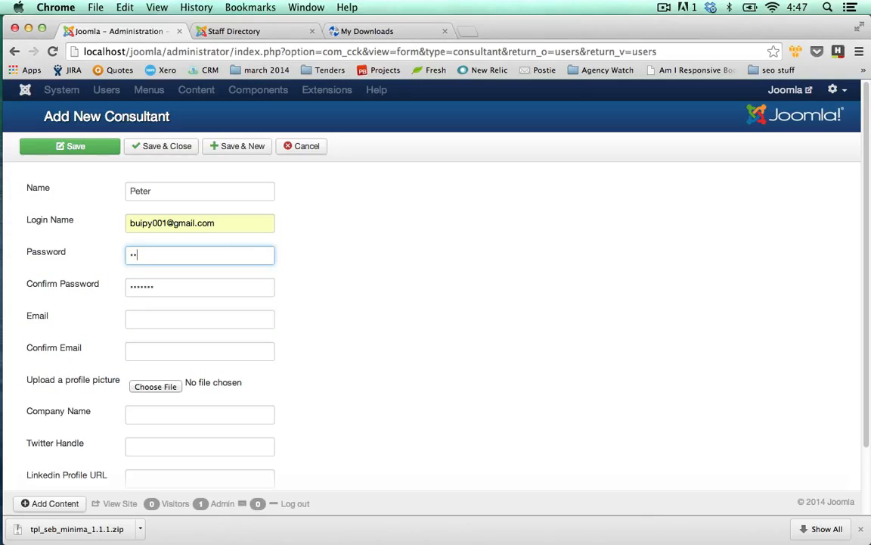
Step: Replace the prefilled login name with the new consultant's e-mail address
drag(250, 225, 41, 228)
key(BackSpace)
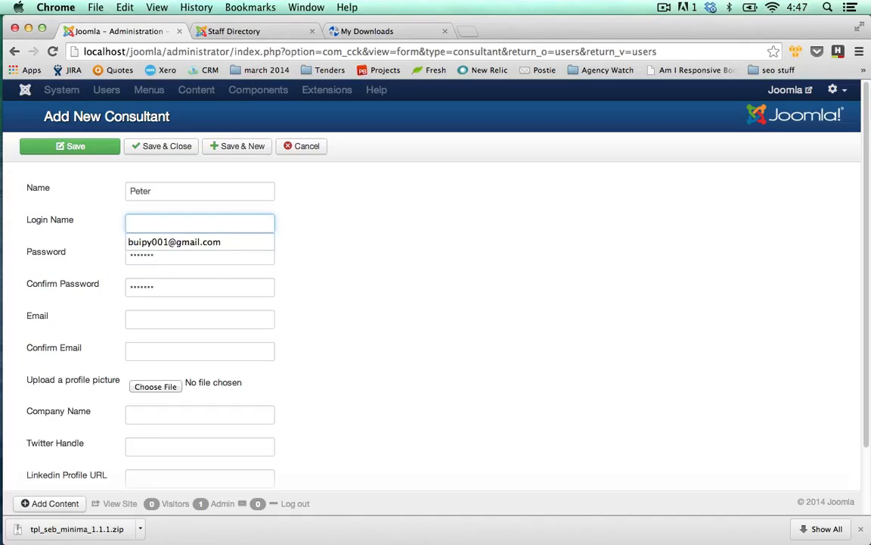
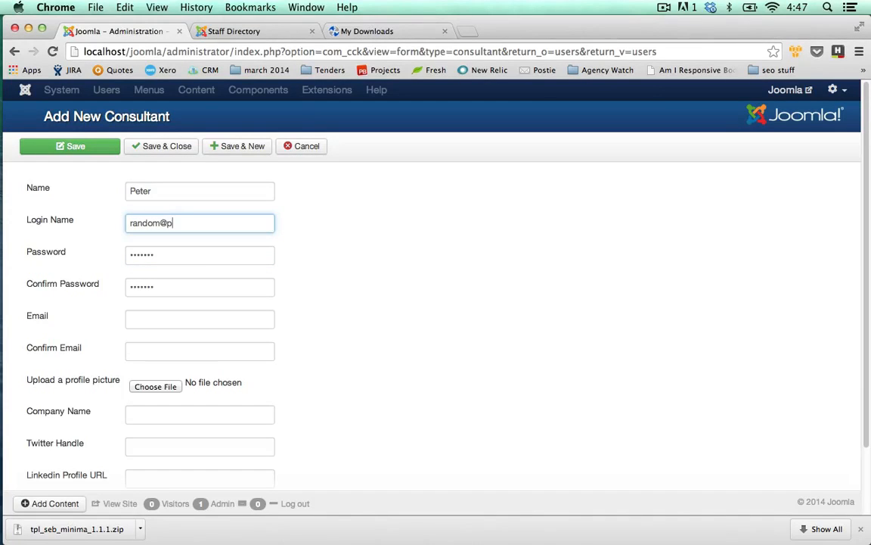
Step: Copy the e-mail address from the Login Name field into the Email field
click(148, 316)
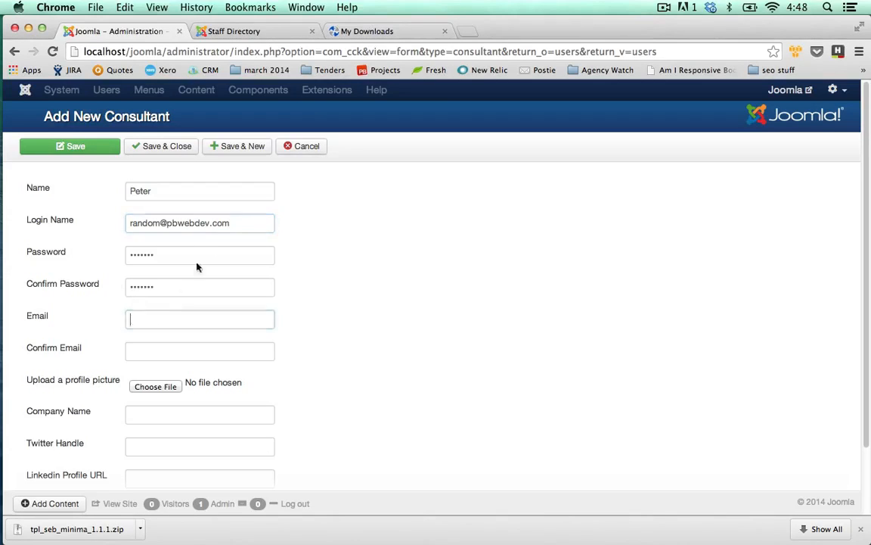
click(226, 223)
key(super+a)
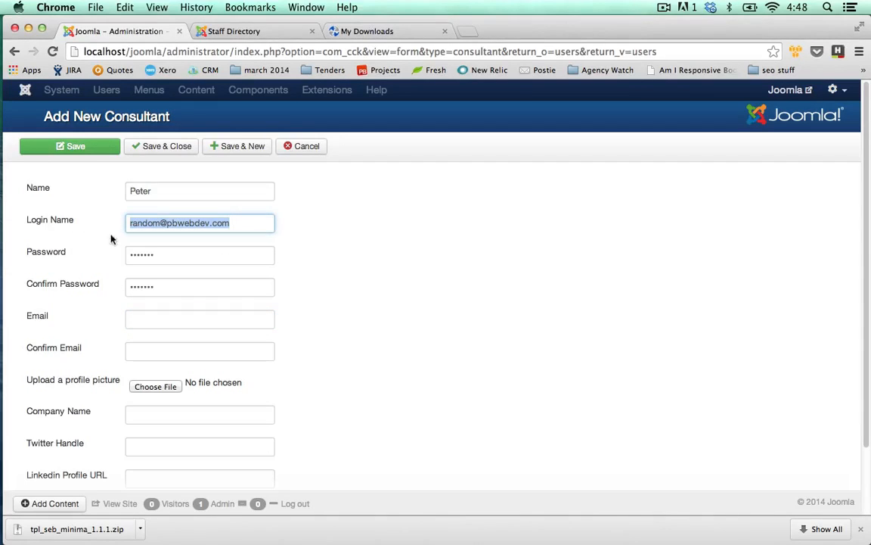
key(super+c)
click(156, 318)
key(super+v)
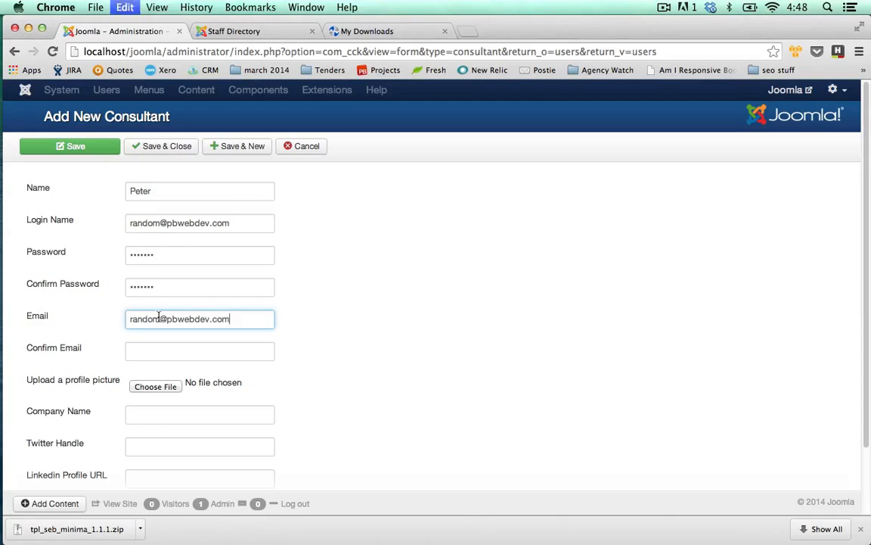
Step: Replace the Login Name with the consultant's first name and paste the copied e-mail address into Confirm Email
click(183, 227)
key(super+a)
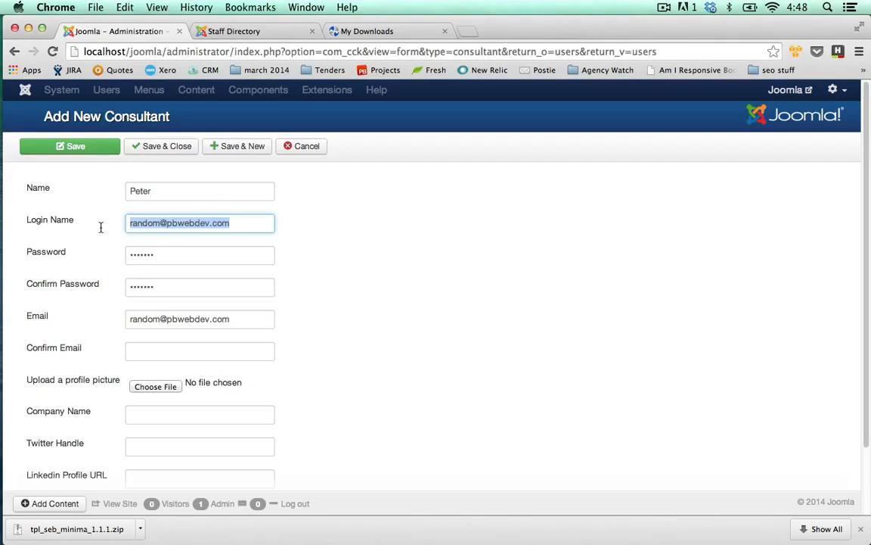
text(Peter)
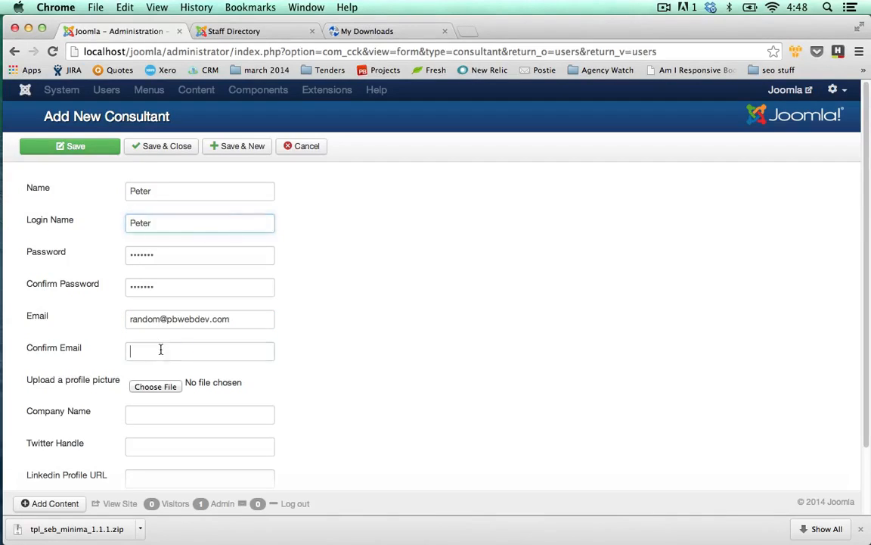
click(160, 350)
key(super+v)
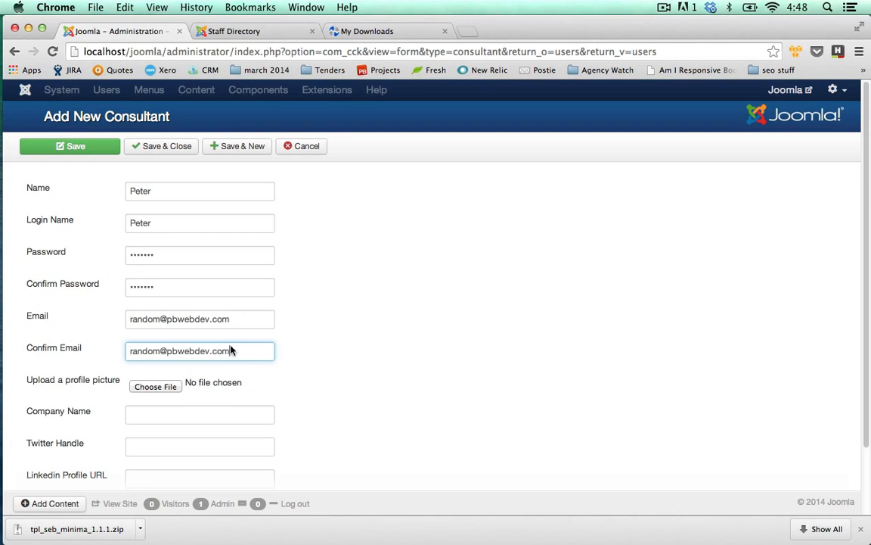
click(177, 387)
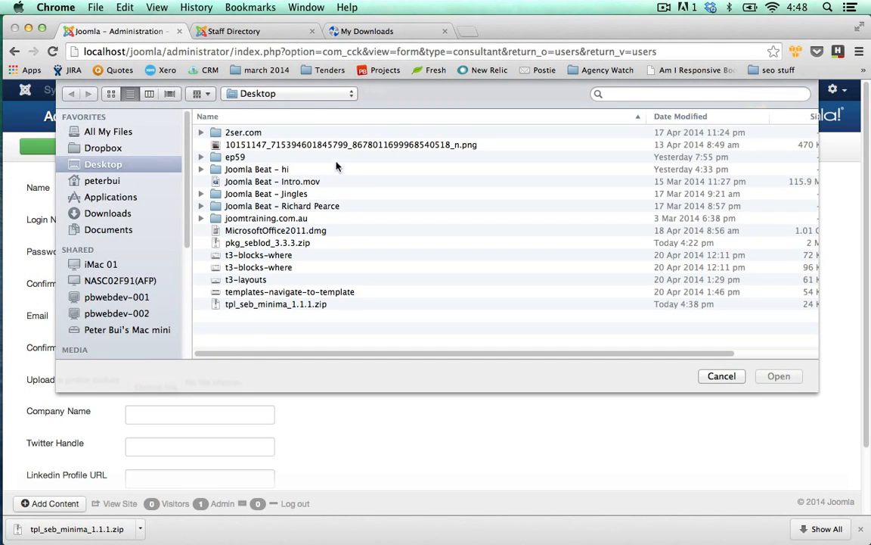
double_click(332, 146)
click(201, 416)
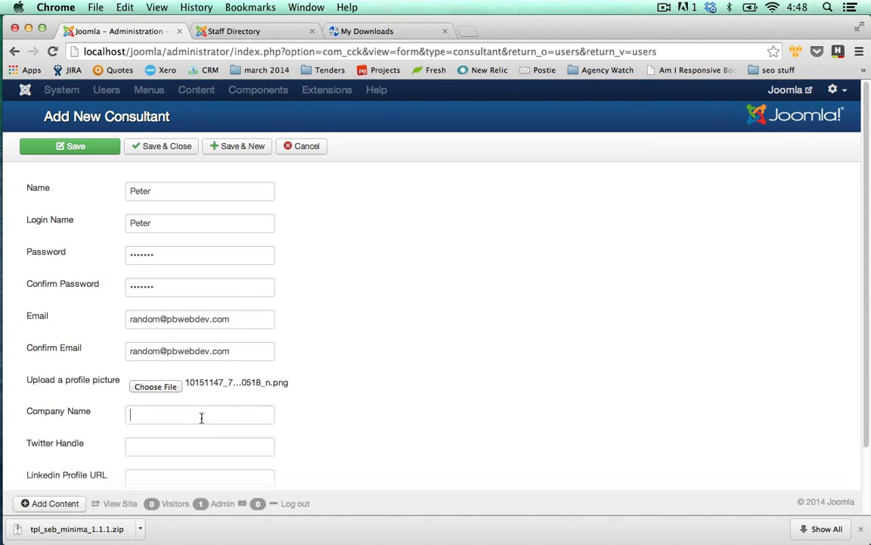
text(PD Web )
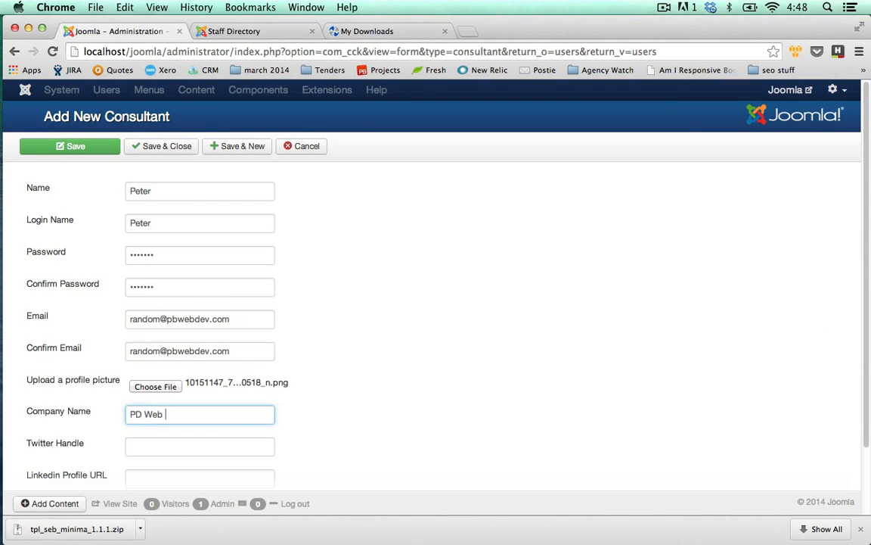
text(Dev)
click(317, 442)
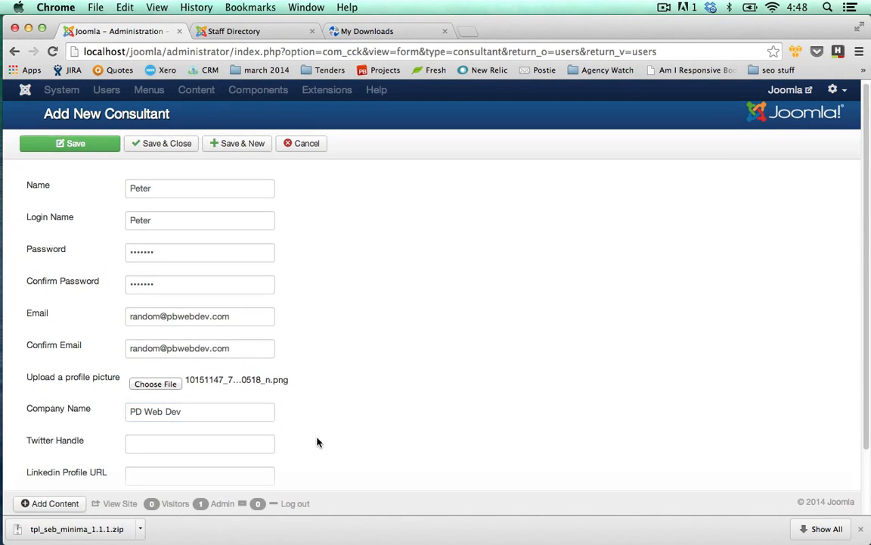
Step: Enter the consultant's Twitter handle, leave the Linkedin Profile URL empty and save the new consultant
scroll(265, 438, down, 2)
click(239, 365)
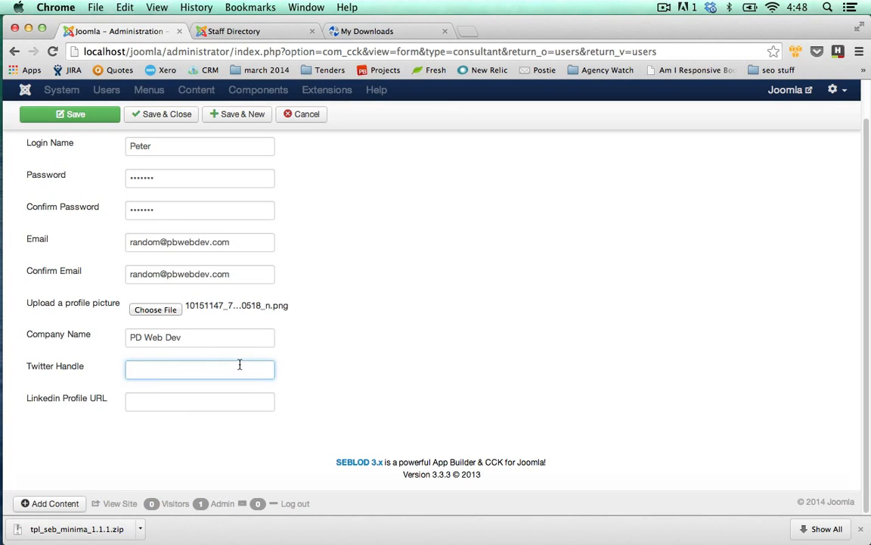
text(astroboysoup)
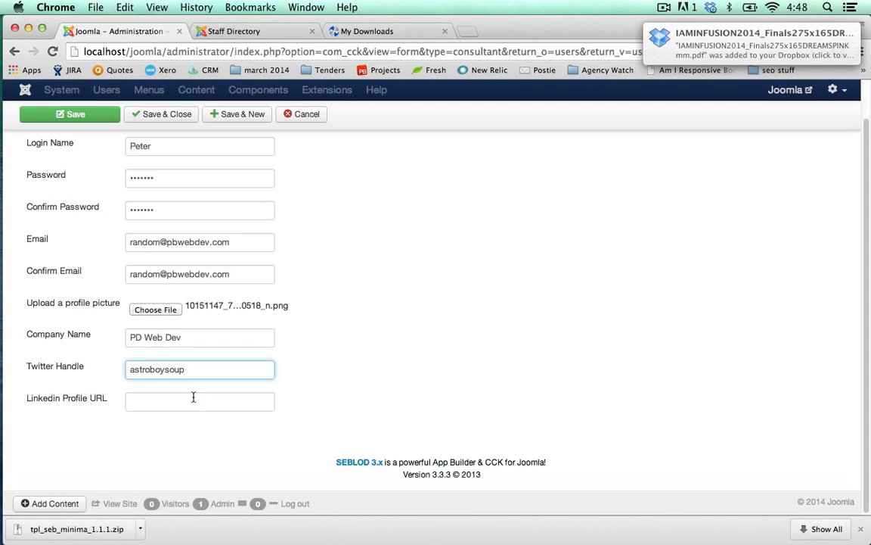
key(Tab)
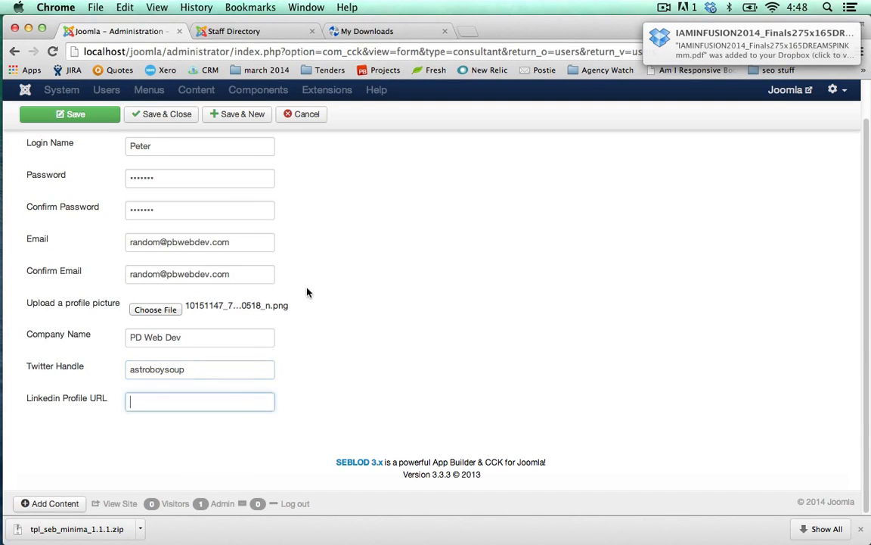
click(97, 121)
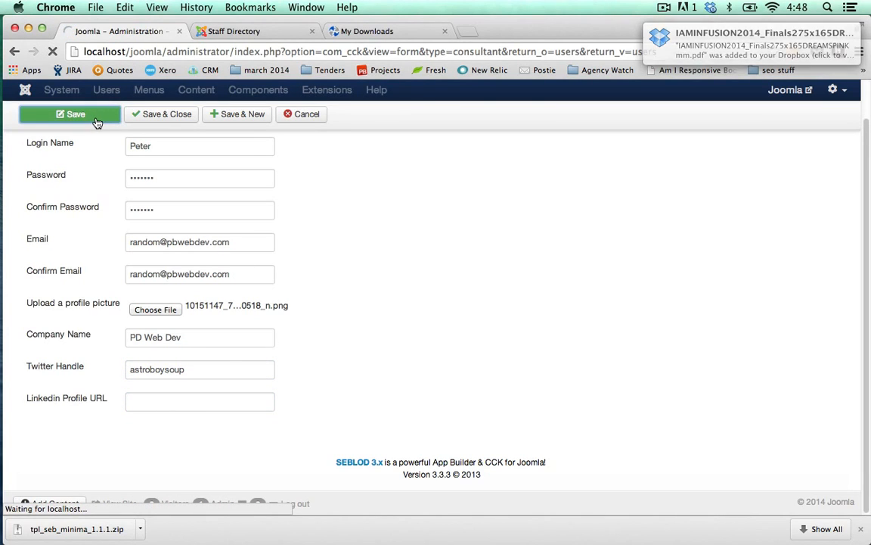
Step: Reload the Staff Directory page on the site and review the listed consultants
click(241, 34)
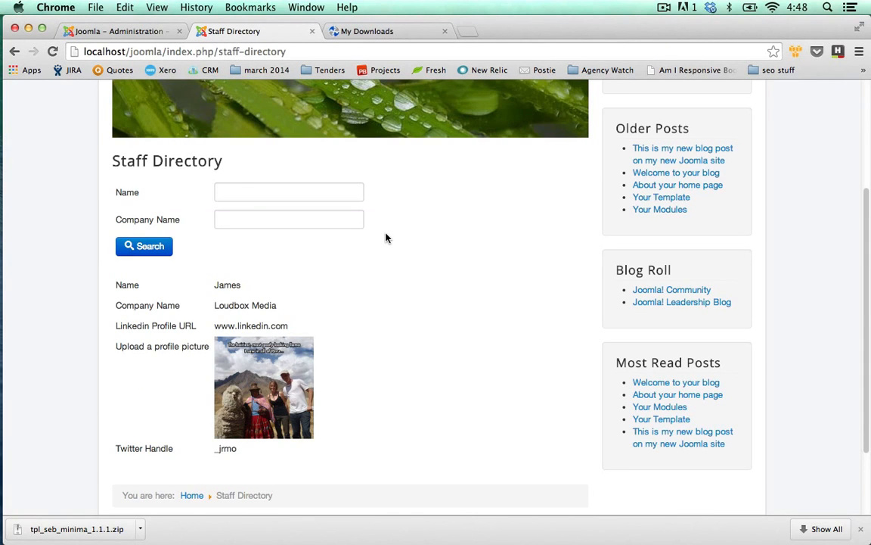
click(52, 52)
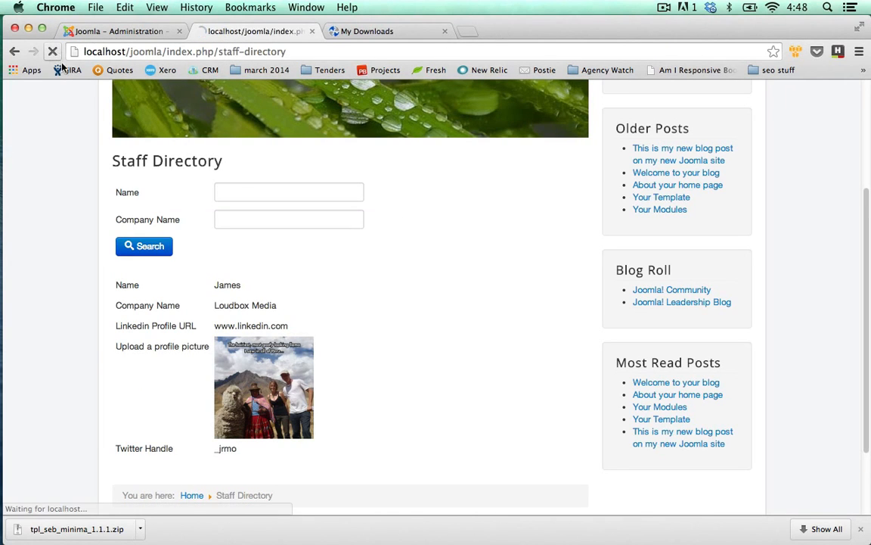
scroll(62, 167, down, 5)
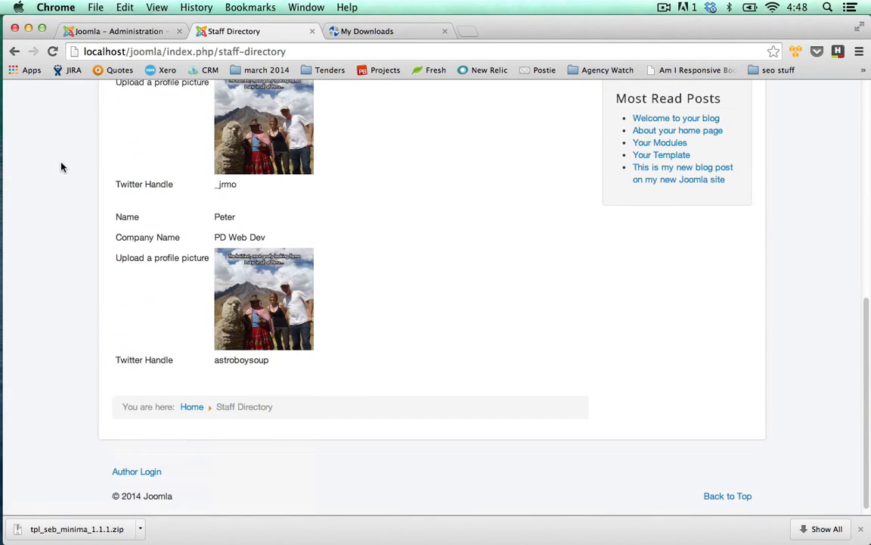
scroll(62, 167, down, 1)
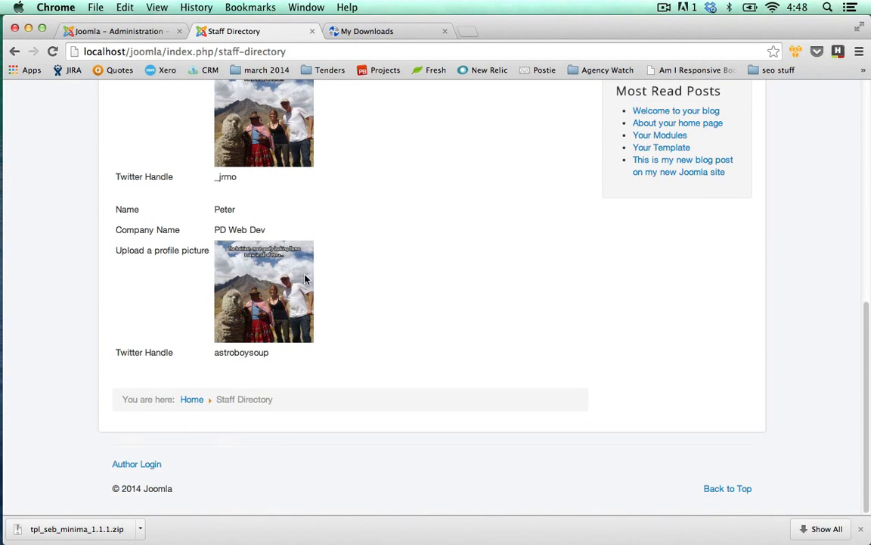
scroll(311, 274, up, 5)
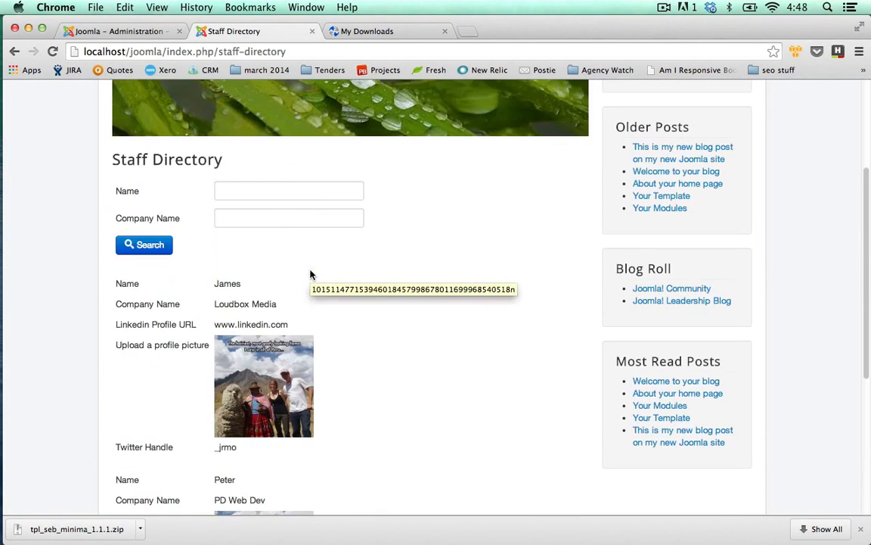
Step: Search the staff directory by the new consultant's name and view the result
click(284, 193)
text(Peter)
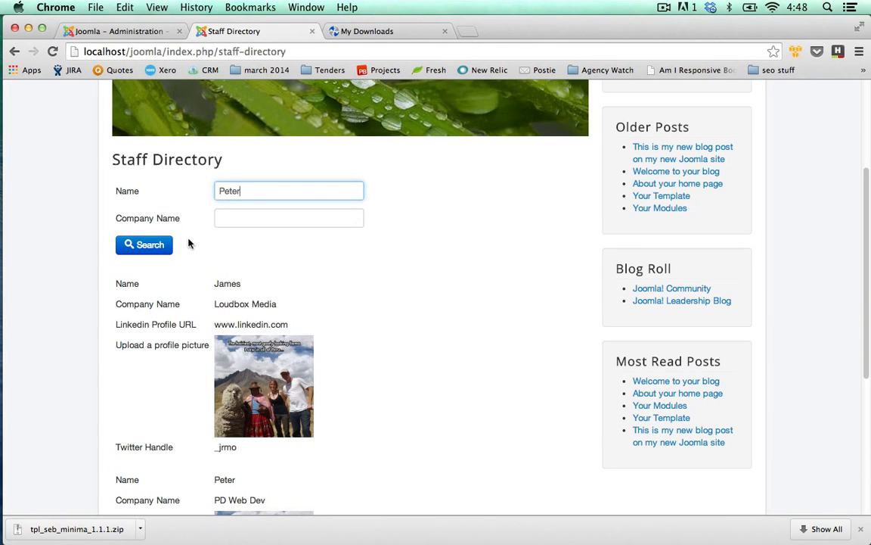
key(Return)
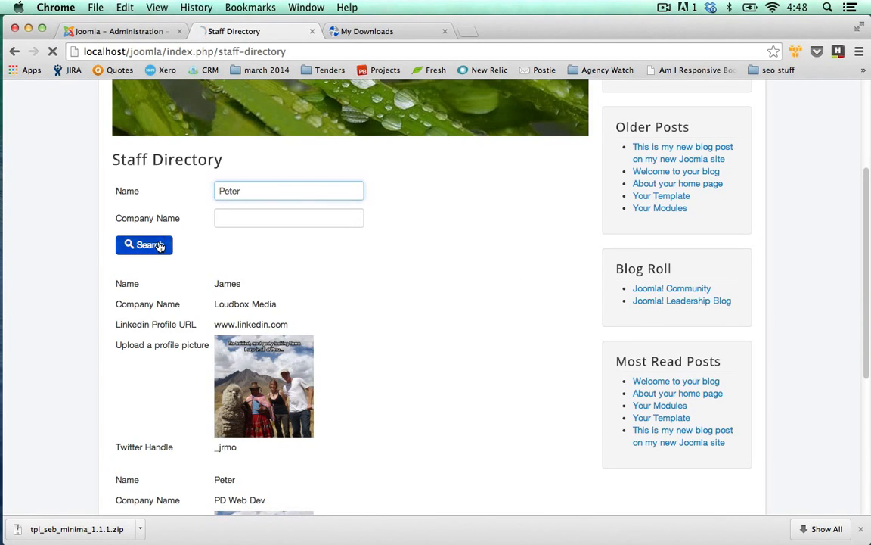
scroll(48, 254, down, 5)
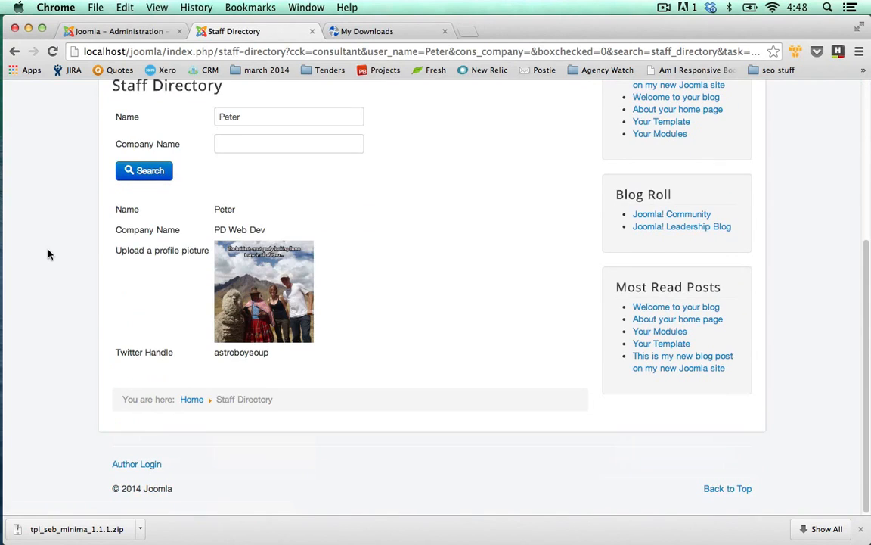
Step: Clear the name filter and search the staff directory for the company name Loudbox Media
drag(259, 113, 180, 118)
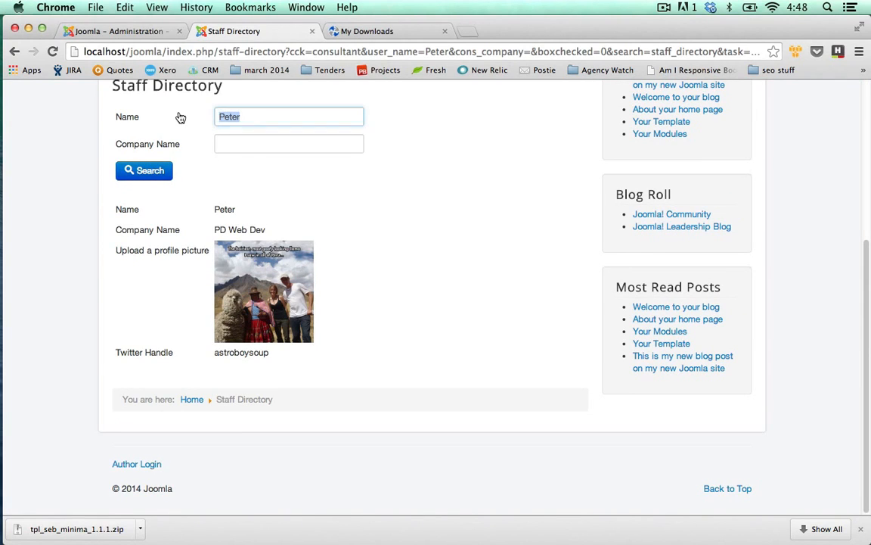
key(BackSpace)
click(239, 144)
text(Loudbox )
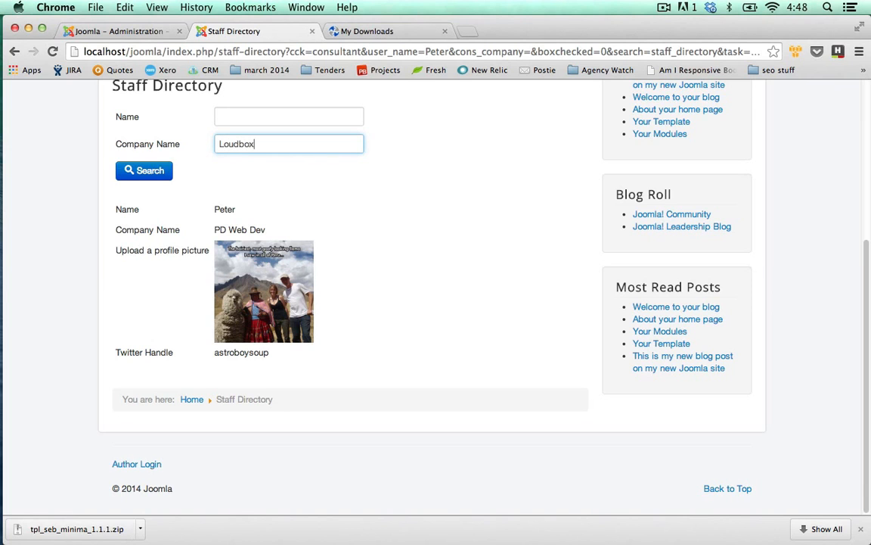
text(Media)
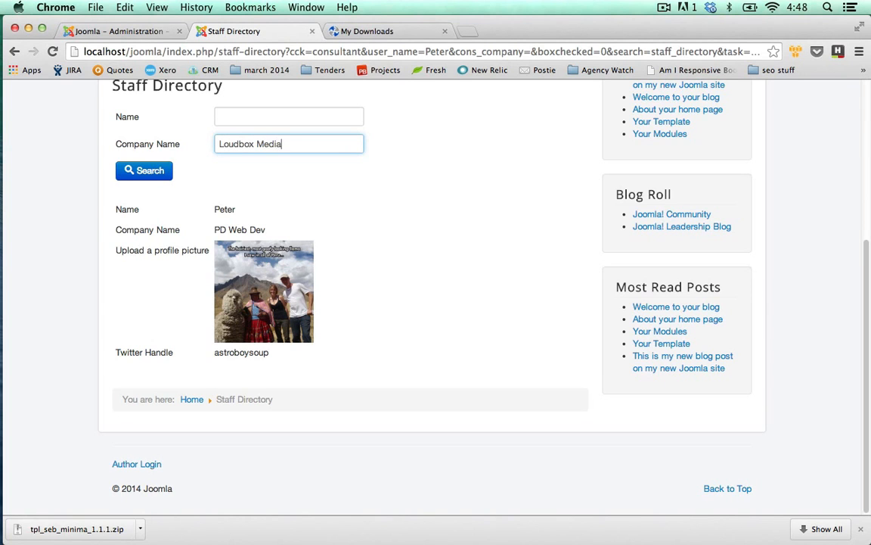
click(166, 170)
scroll(280, 243, down, 5)
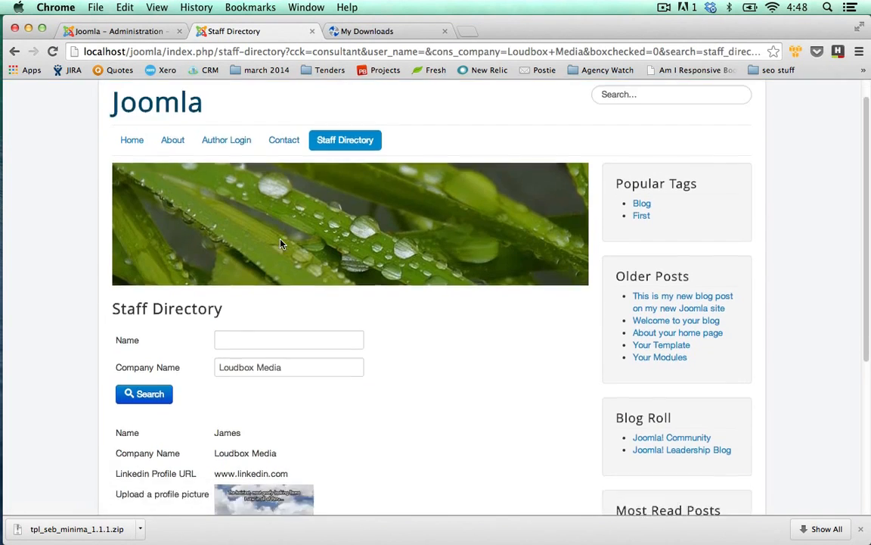
Step: Replace the company name filter with PD Web Dev and search the staff directory again
click(310, 125)
key(super+a)
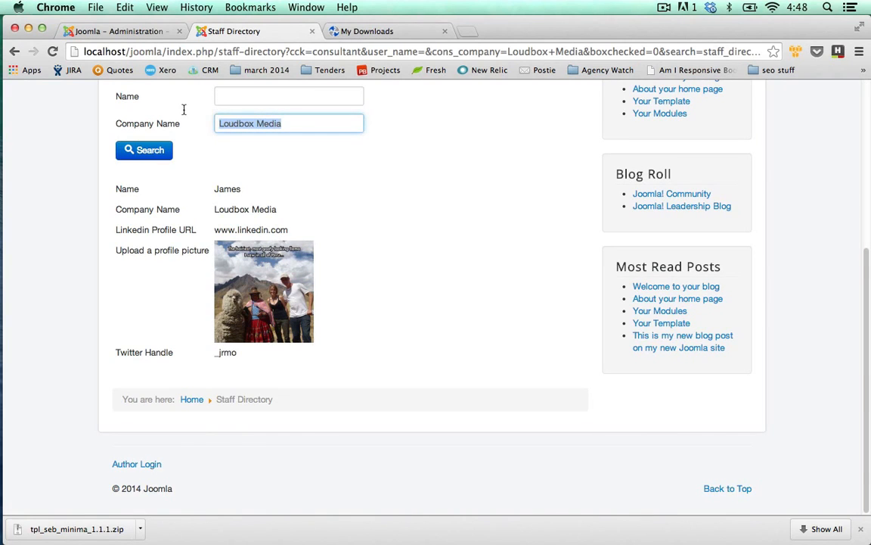
text(PD Web D)
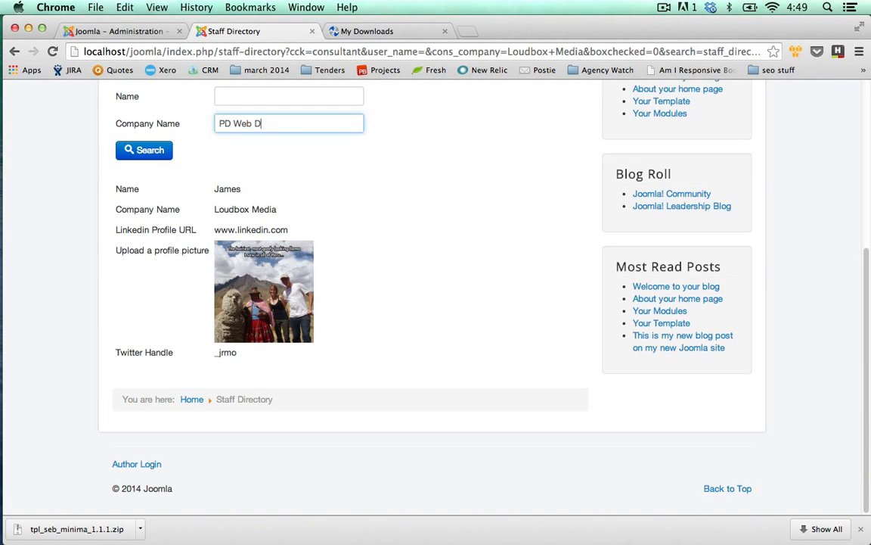
text(ev)
click(140, 147)
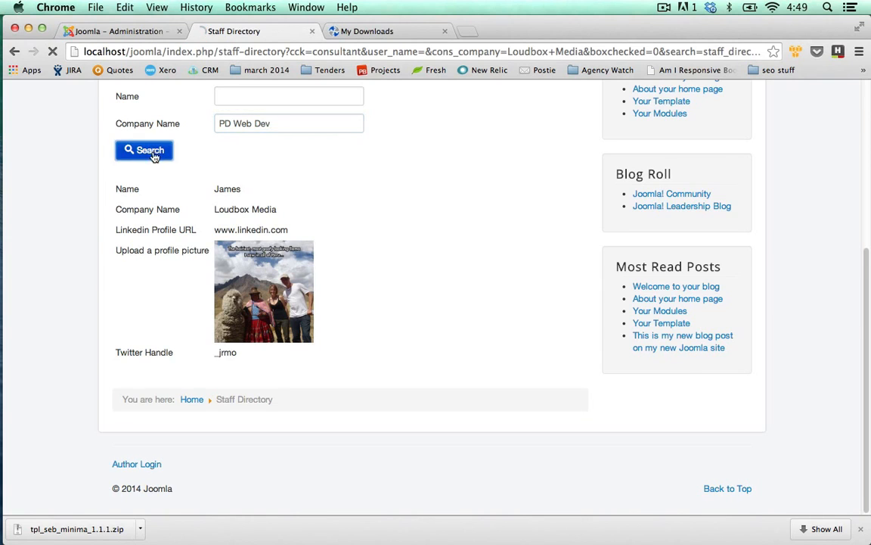
scroll(106, 163, down, 3)
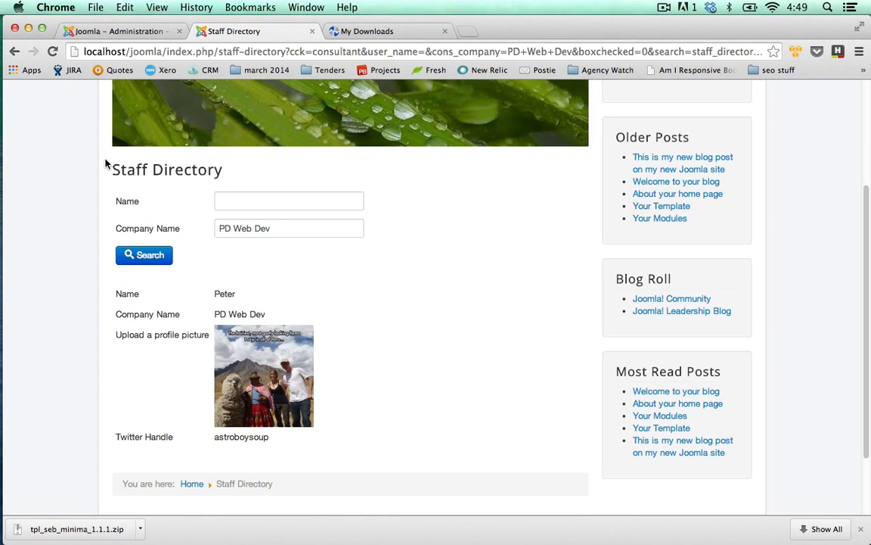
click(342, 231)
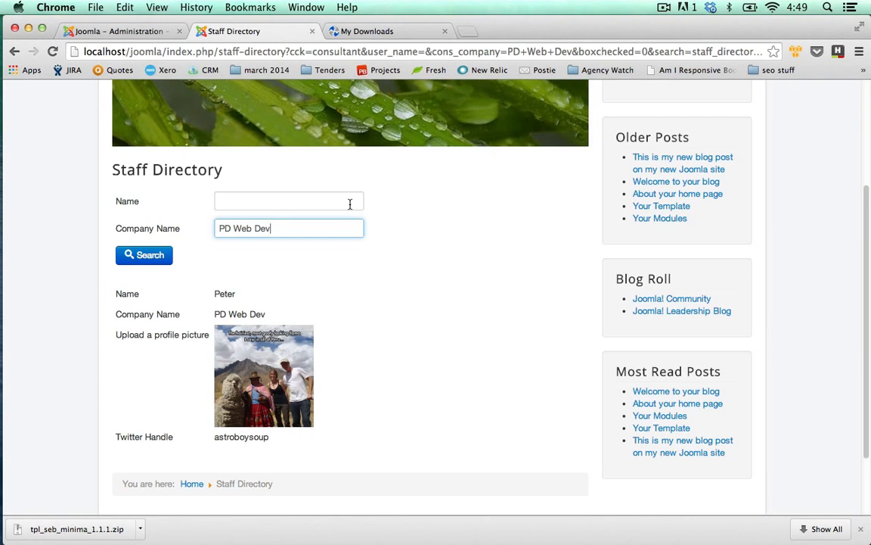
Step: Return to the Joomla administrator and close the saved consultant's form
click(141, 33)
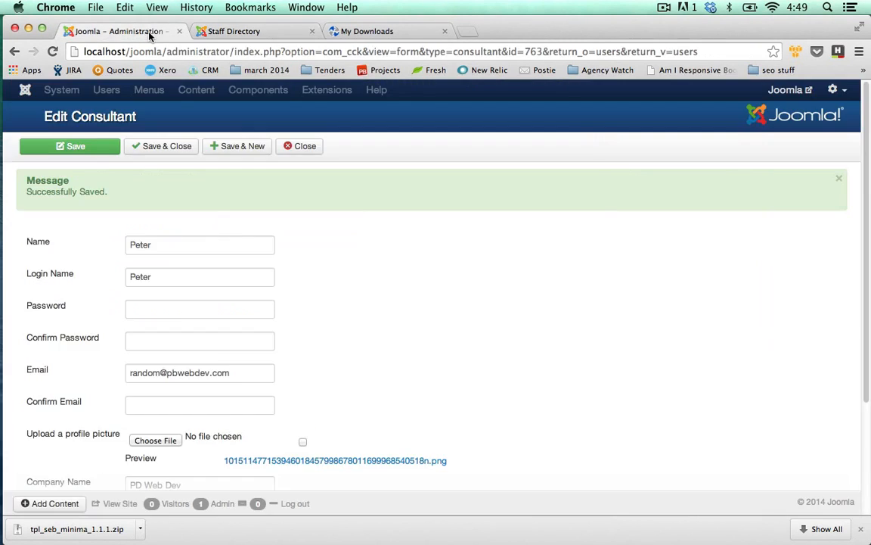
click(307, 147)
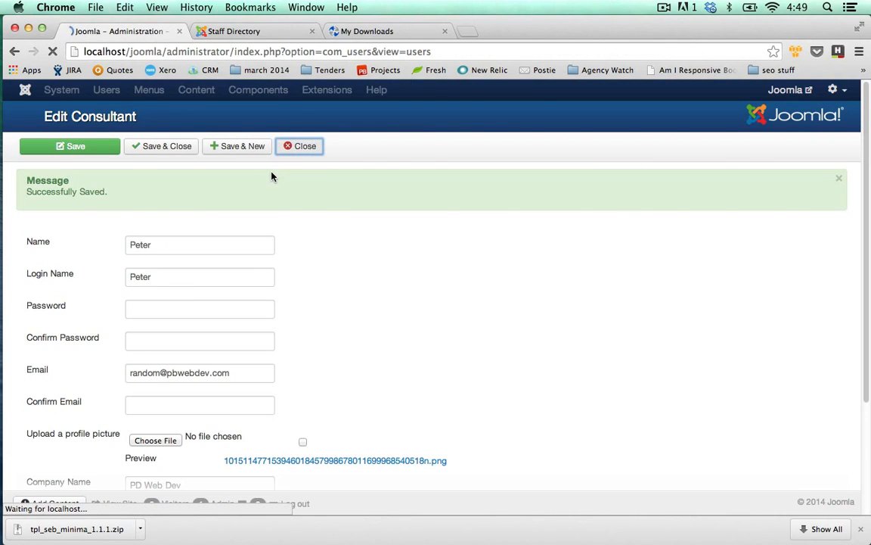